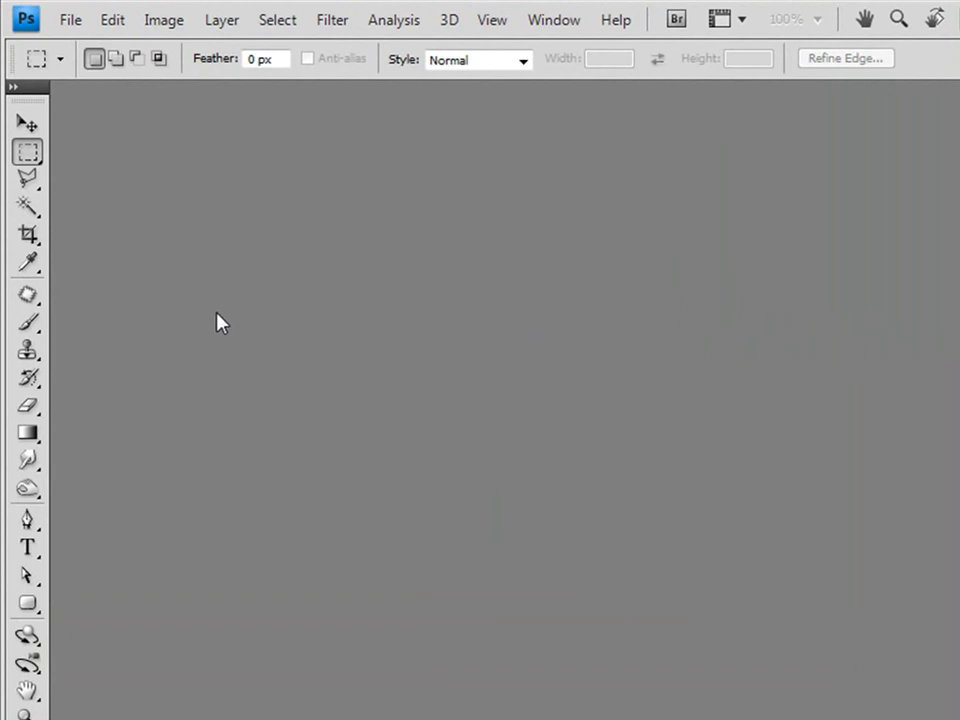
Create a new document named 'textura cd', 600 × 600 px at 72 pixels/inch.
left_click(73, 25)
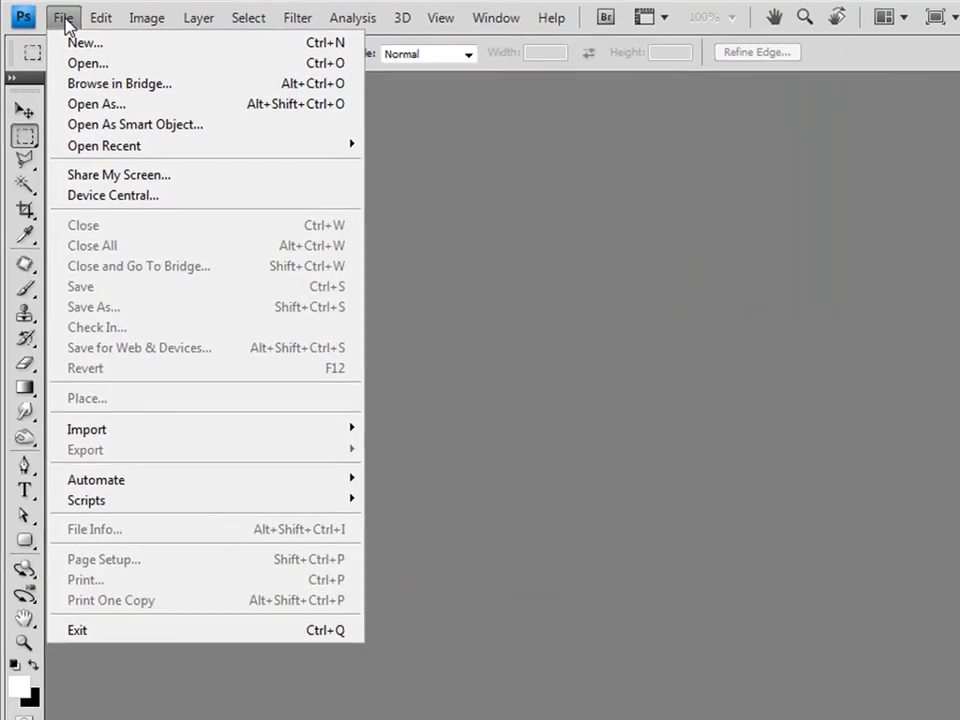
left_click(64, 34)
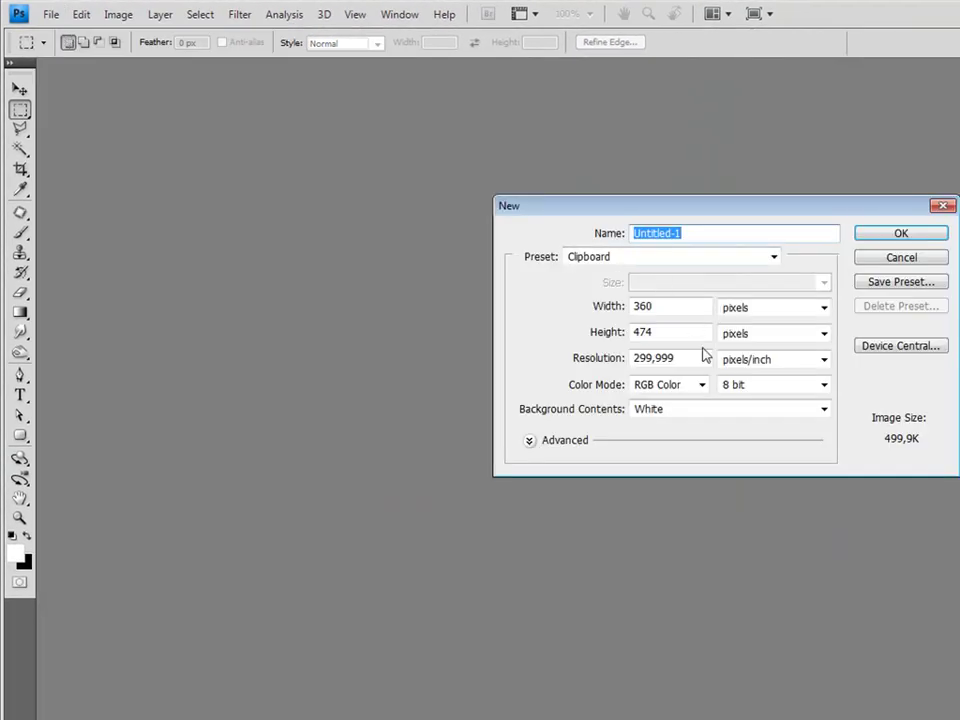
left_click_drag(707, 360, 541, 362)
type("72")
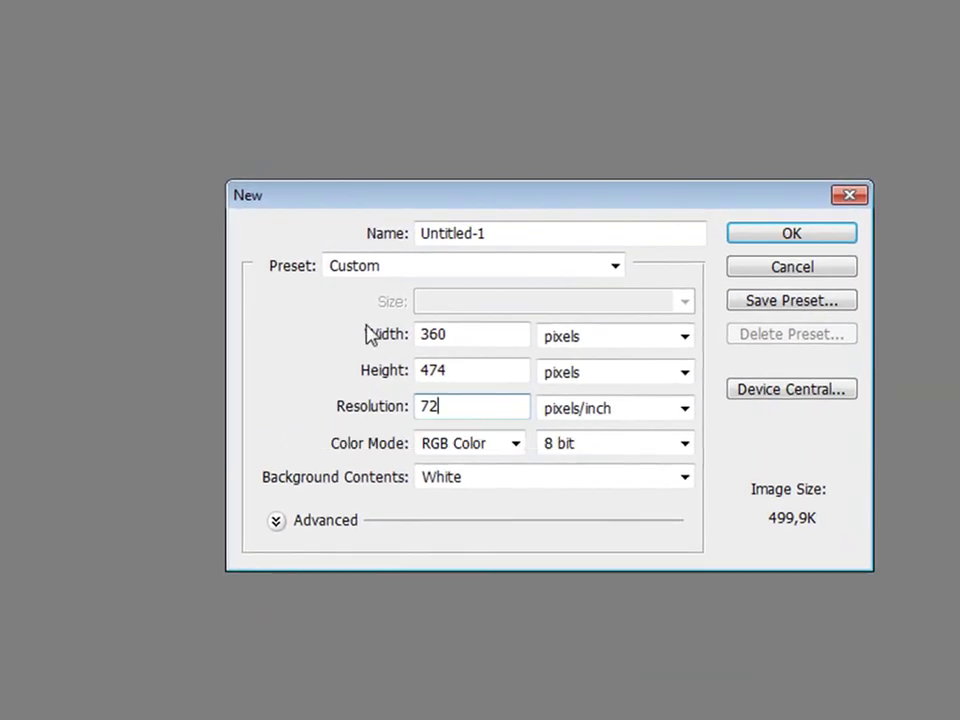
double_click(544, 240)
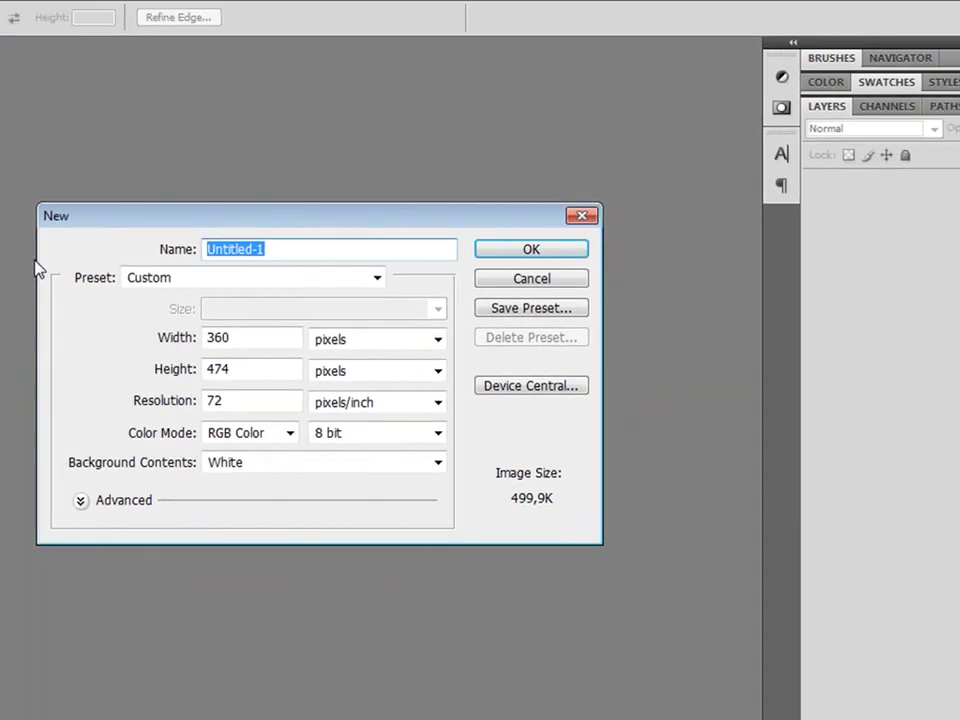
type("textura cd")
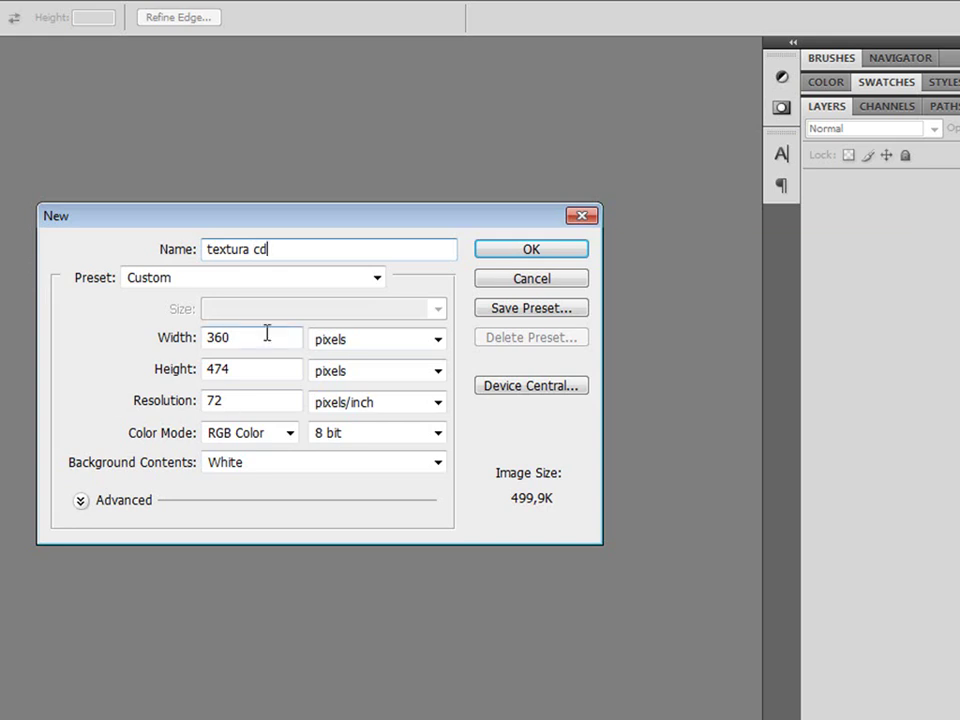
key("Tab")
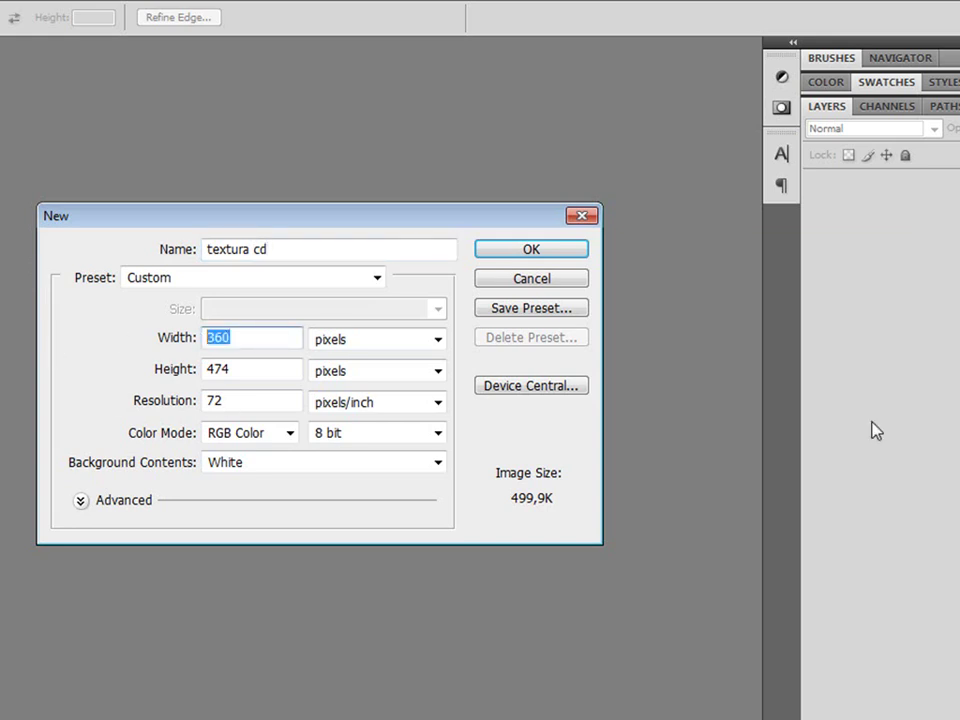
type("600")
key("Tab")
type("600")
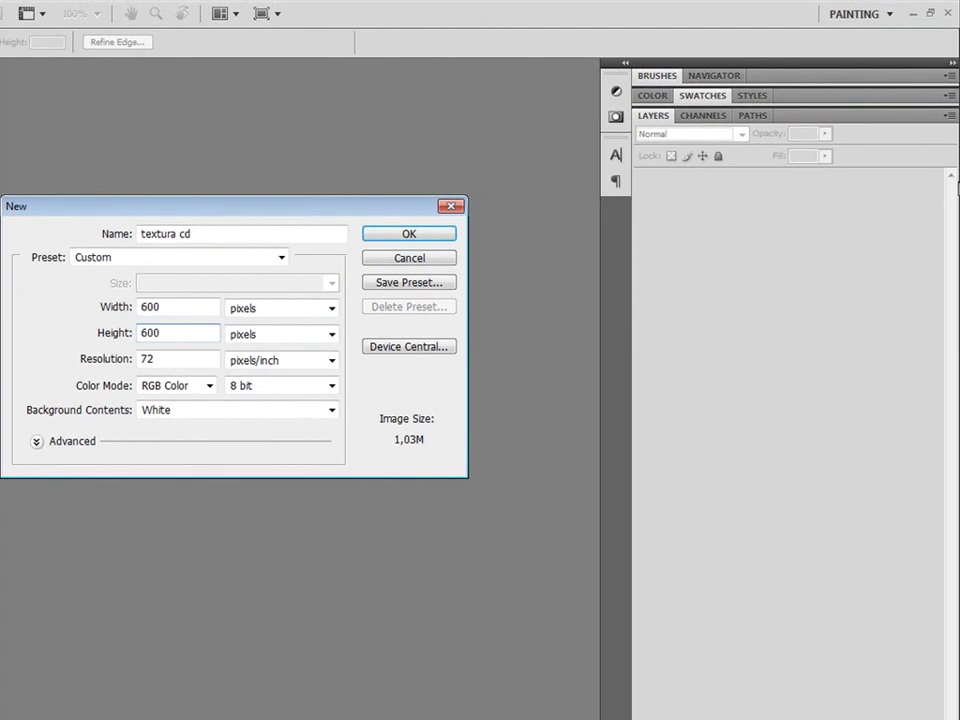
left_click(430, 236)
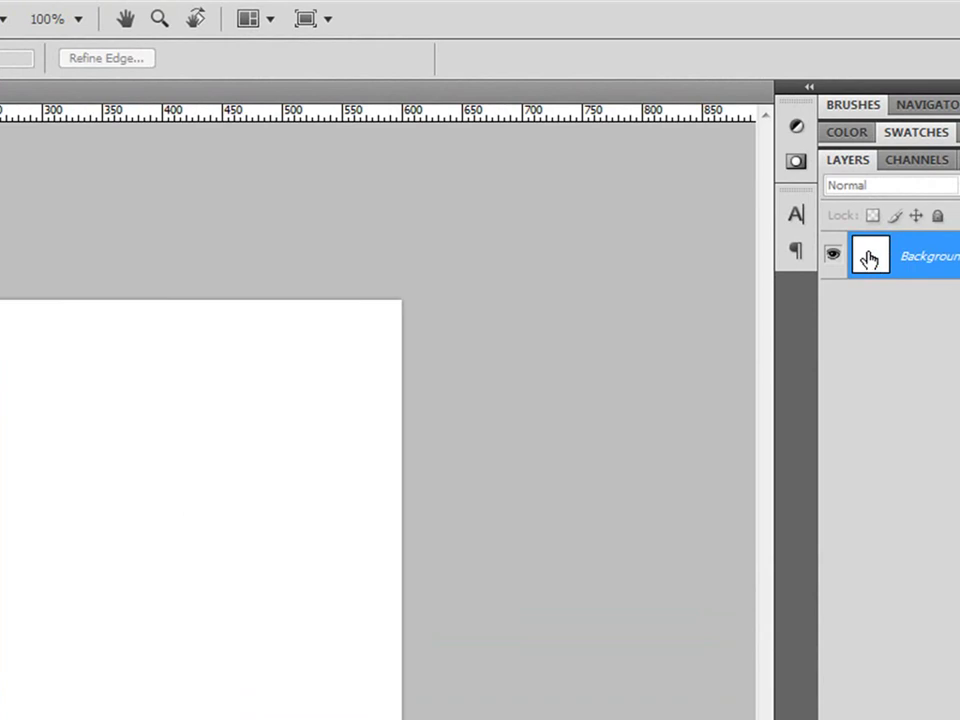
Turn the locked Background into a regular layer named 'Textura'.
double_click(871, 260)
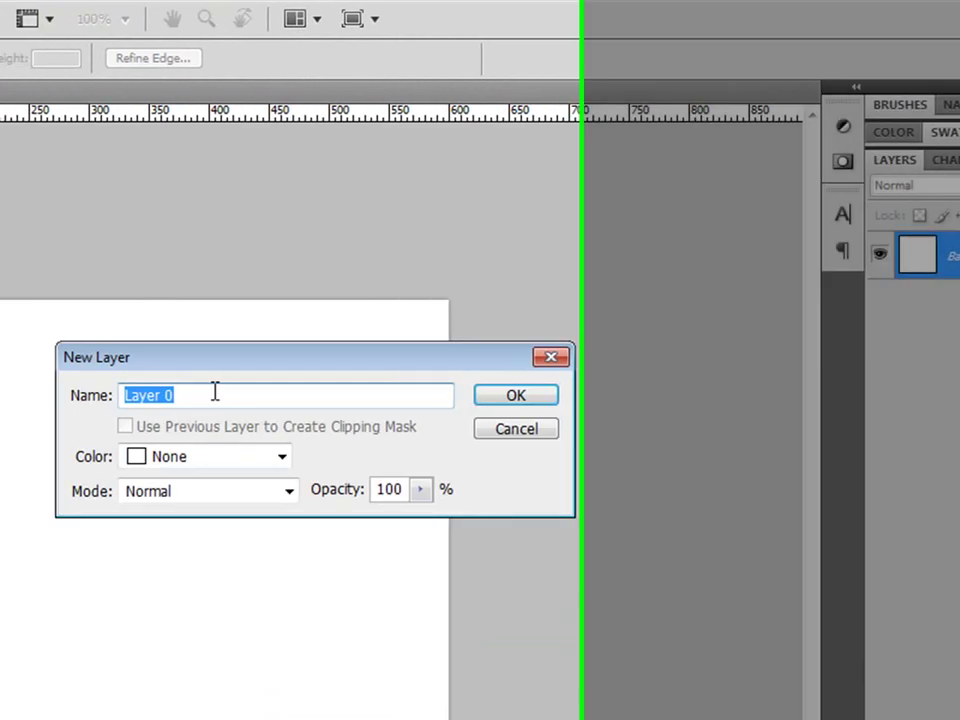
type("Textura")
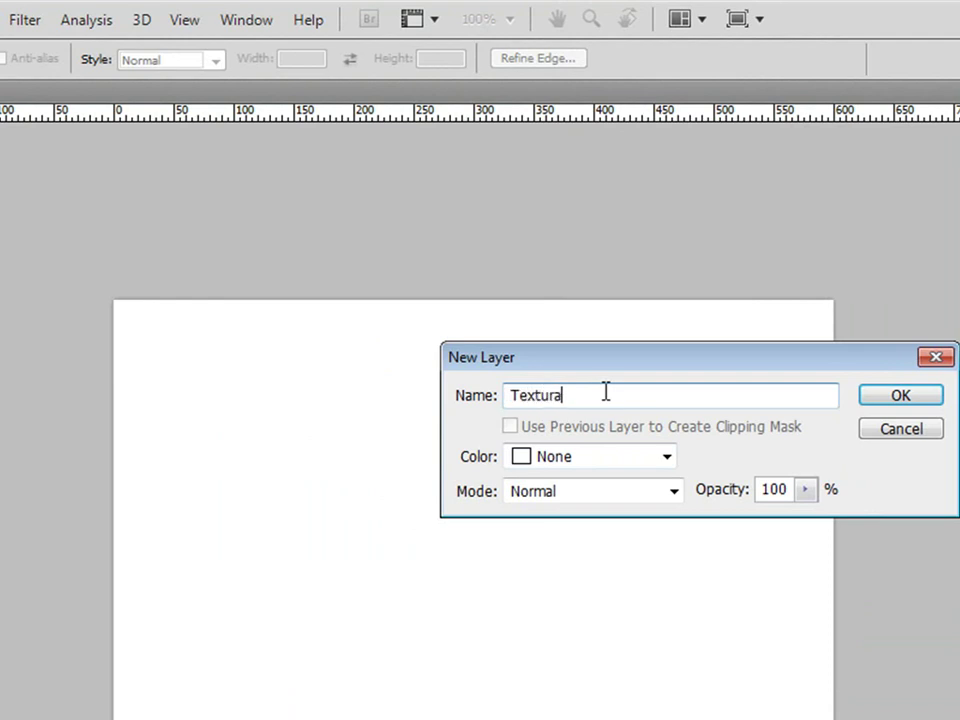
key("Return")
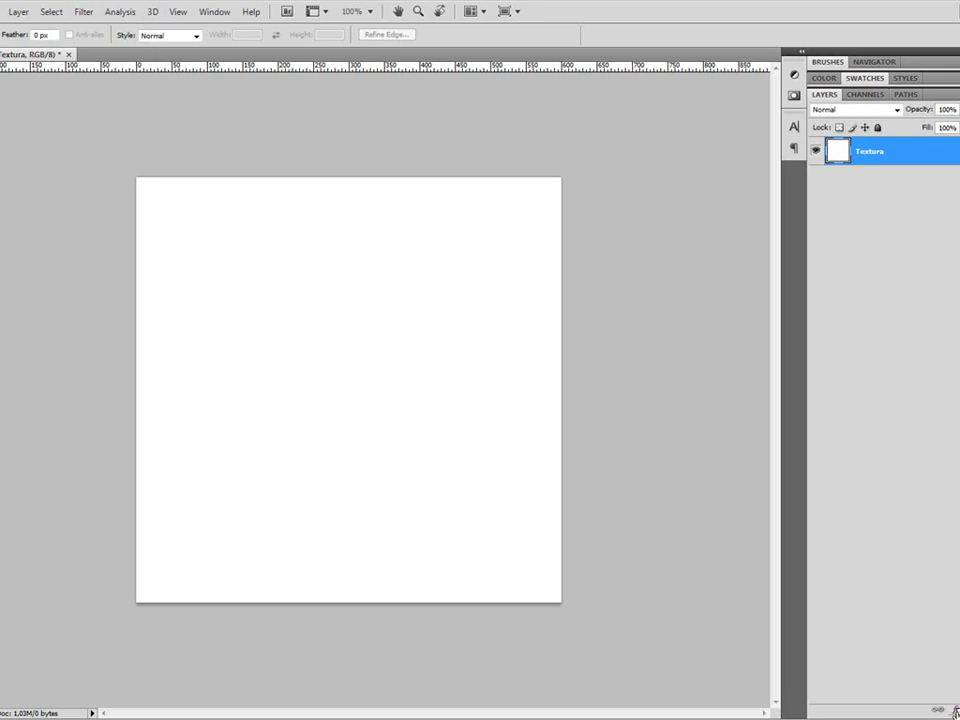
Give the Textura layer an Angle-style Gradient Overlay using the Spectrum preset.
left_click(955, 712)
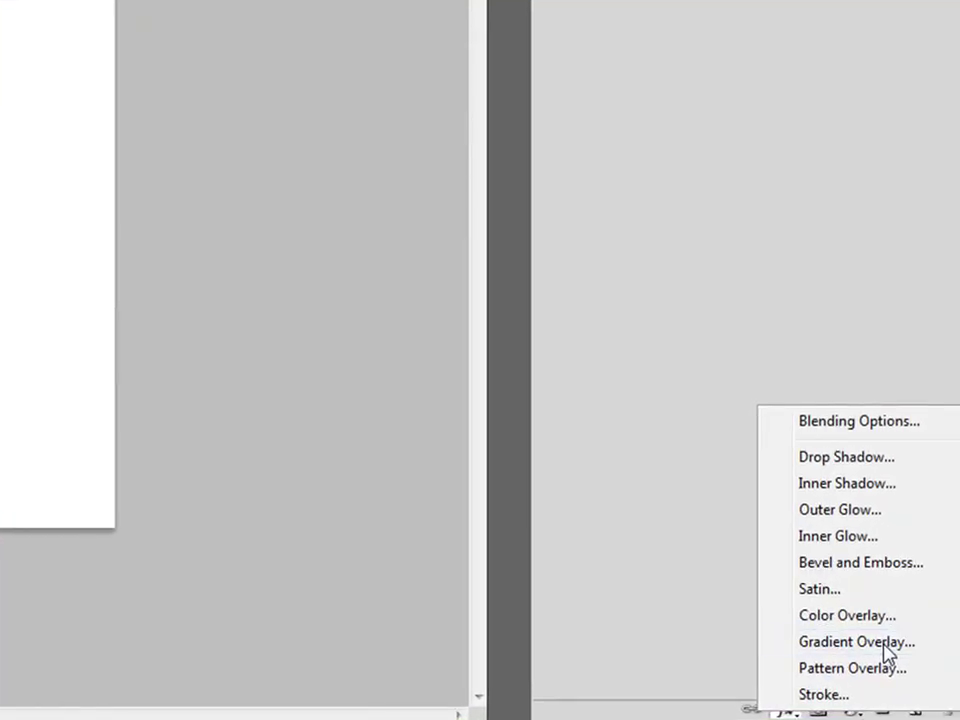
left_click(886, 652)
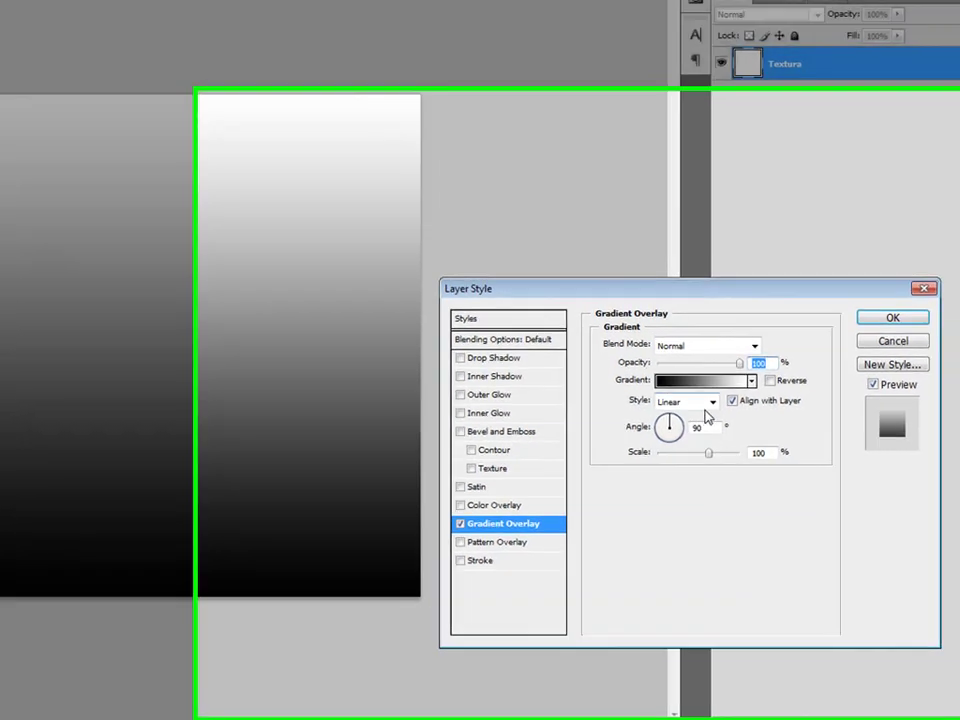
left_click(600, 365)
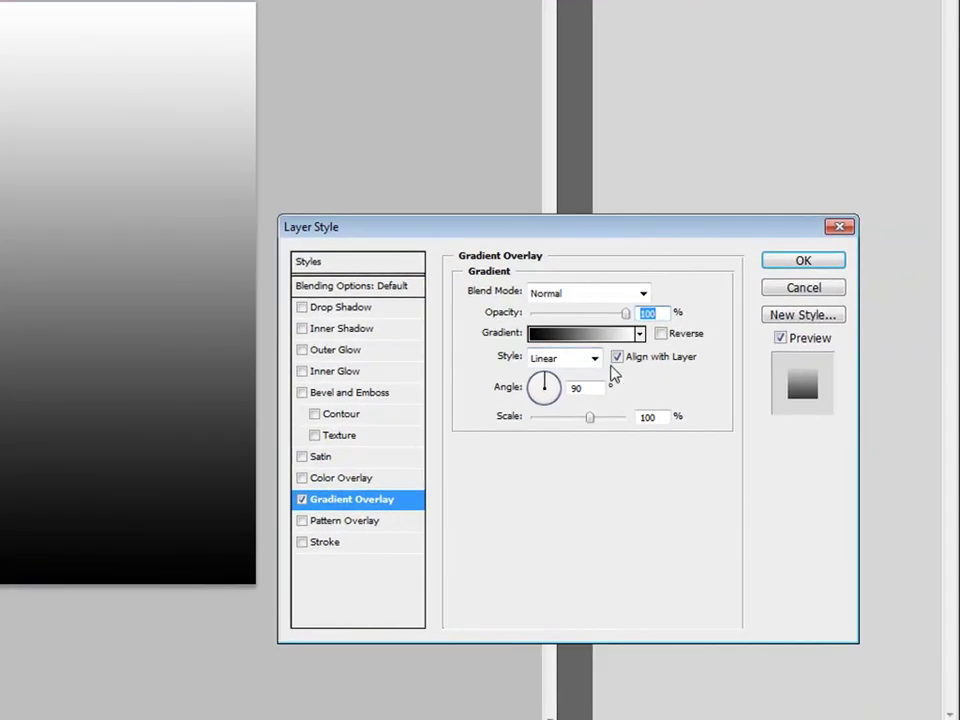
left_click(594, 365)
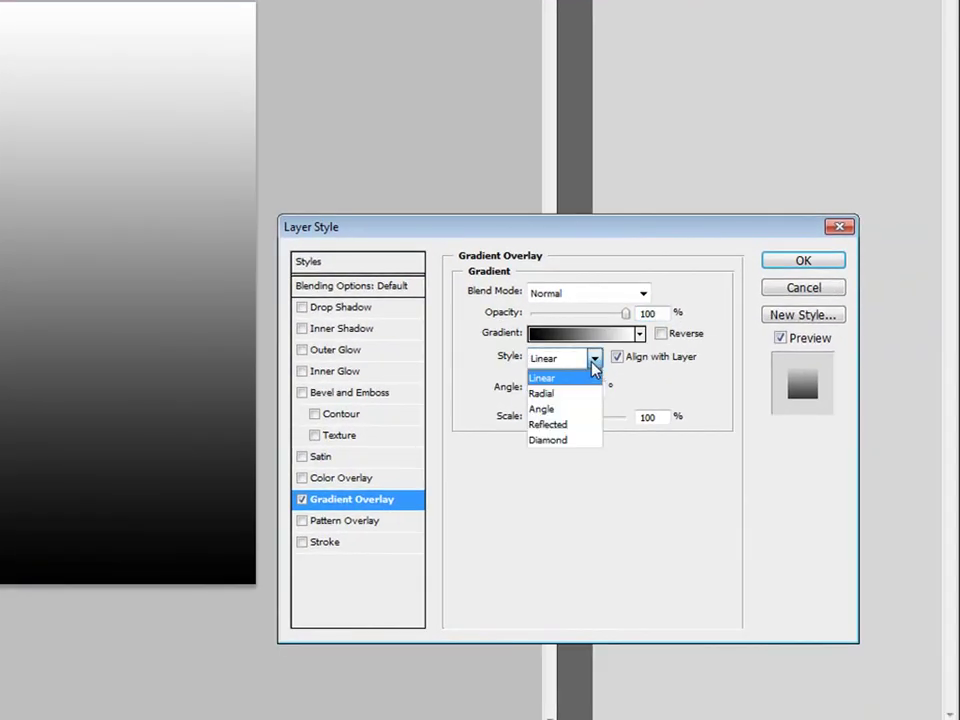
left_click(580, 410)
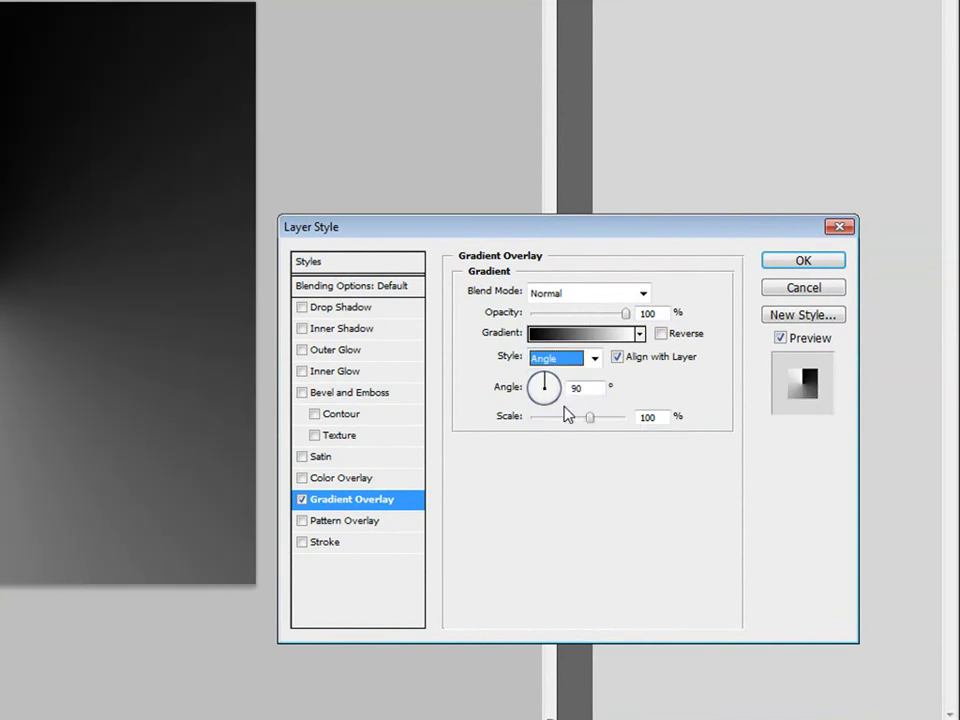
left_click(542, 332)
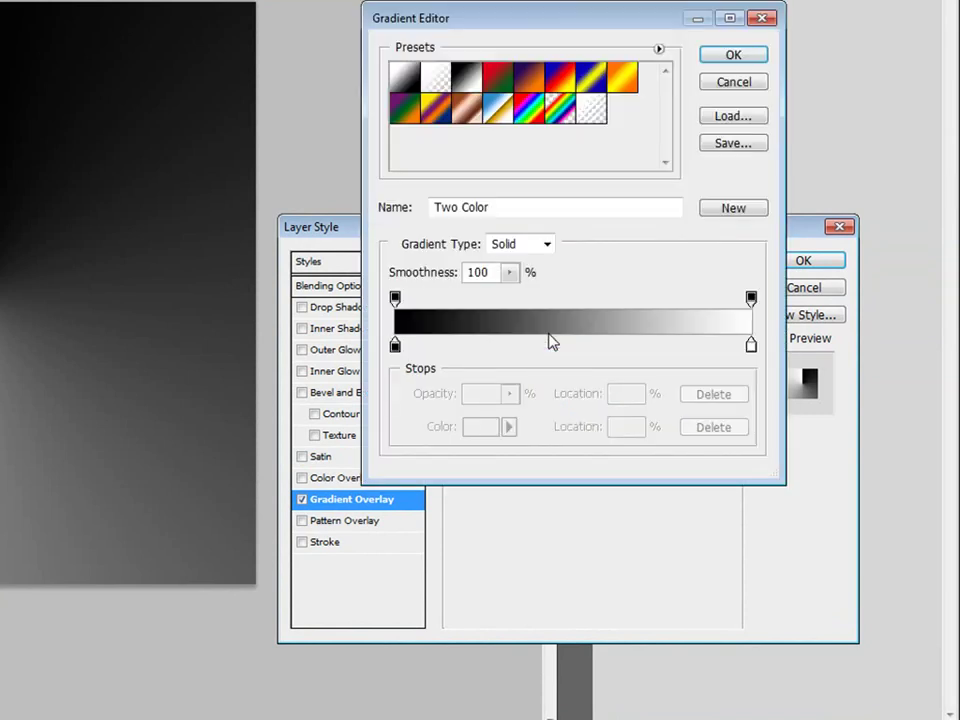
left_click(531, 118)
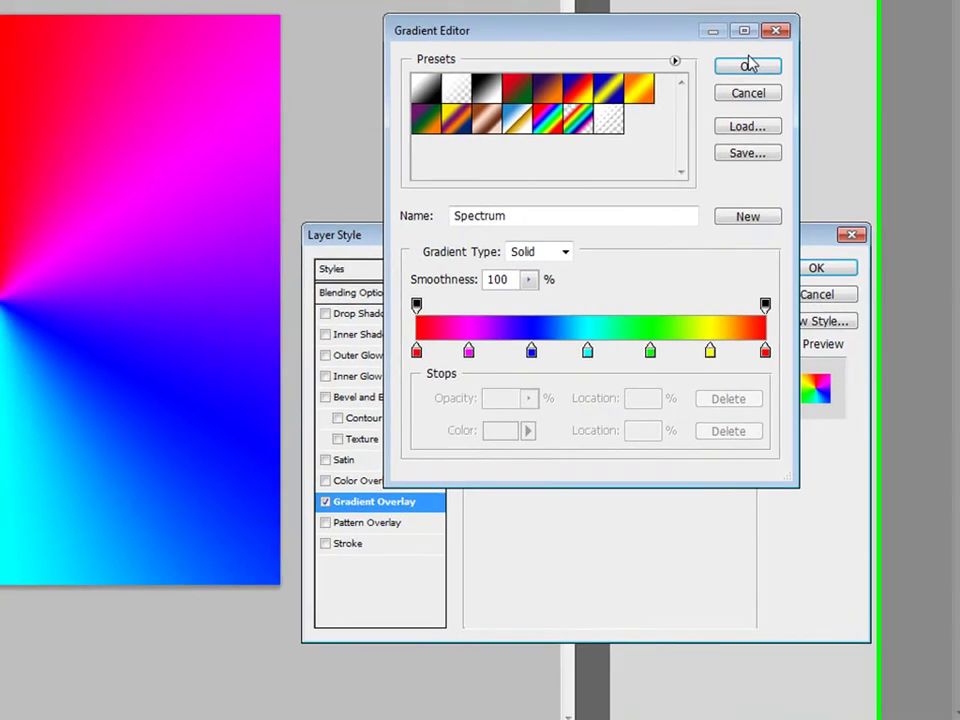
left_click(733, 55)
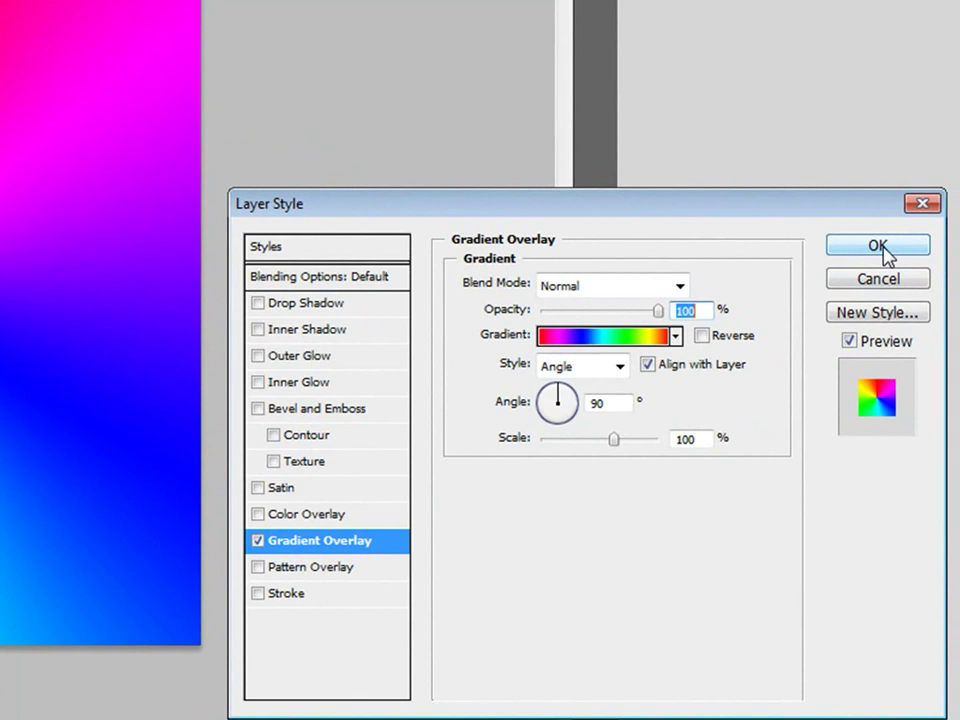
left_click(884, 254)
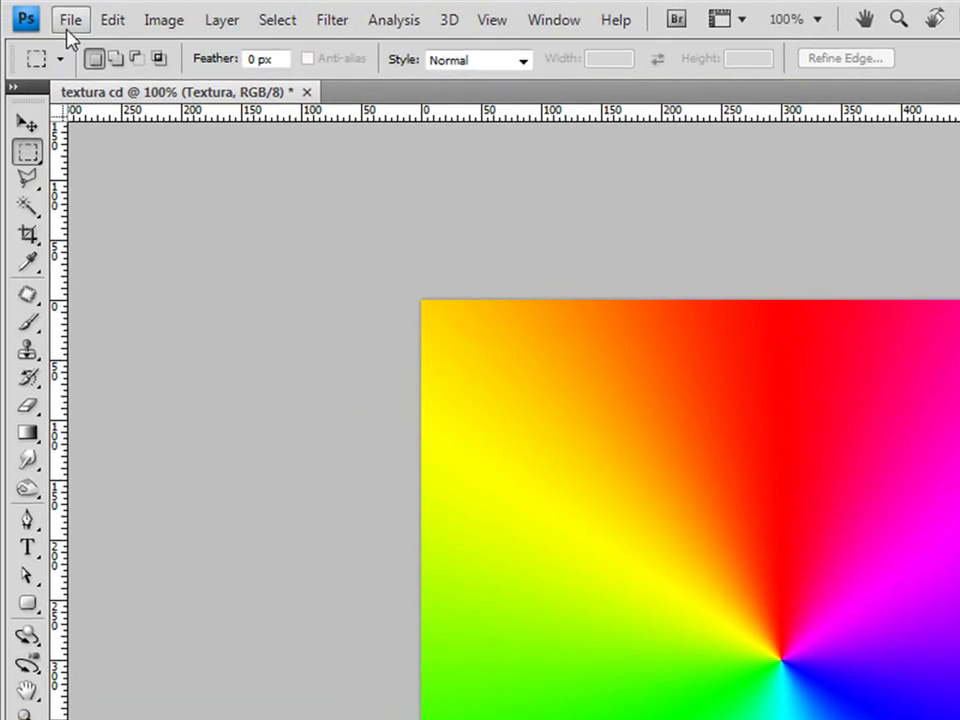
In Save As, browse to I-HD (I:) > Estudos > tutoriais que faço > tuto cd + capa.
left_click(72, 20)
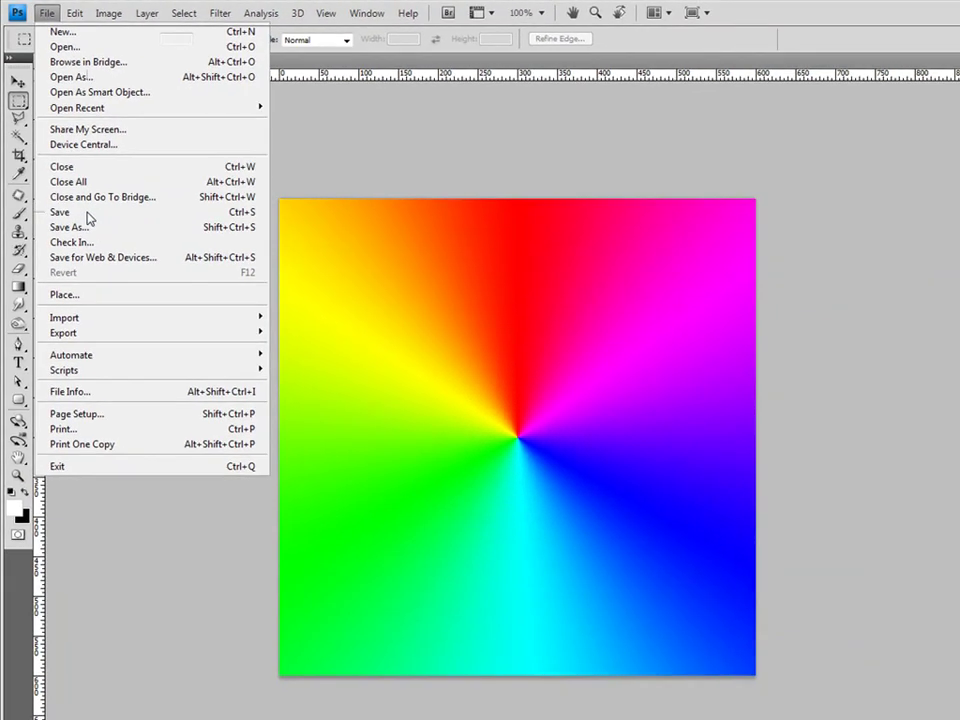
left_click(87, 216)
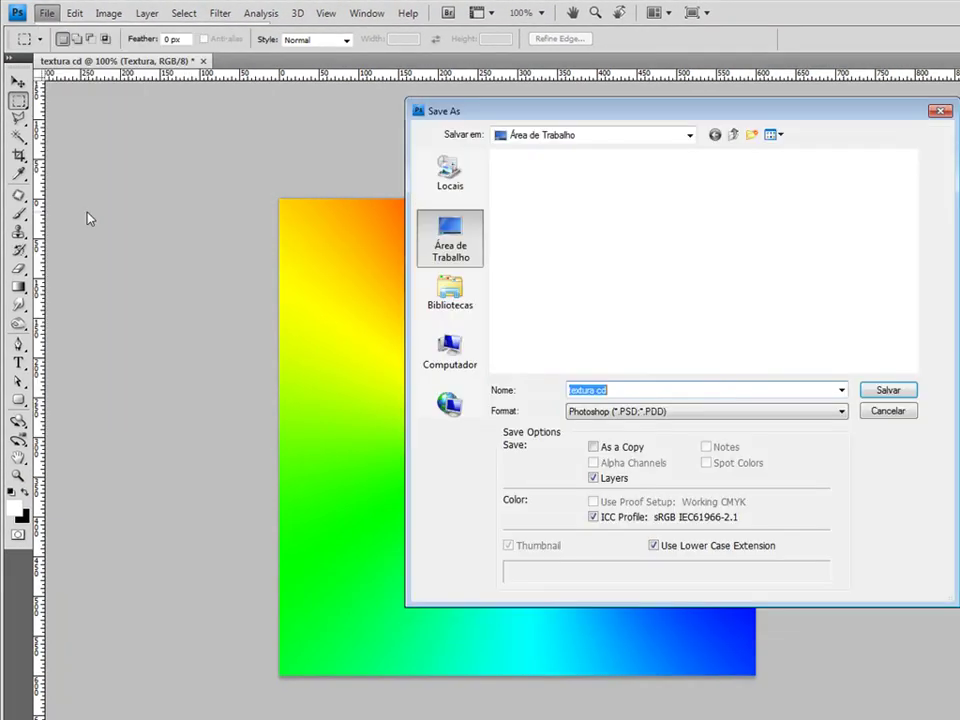
left_click(450, 345)
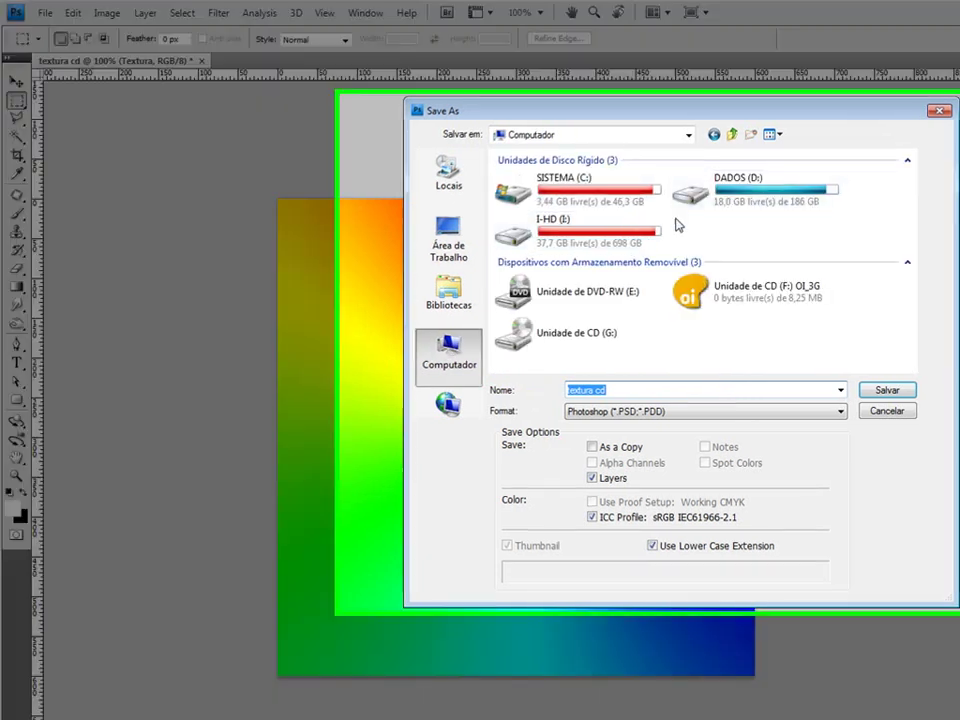
double_click(659, 227)
left_click(231, 153)
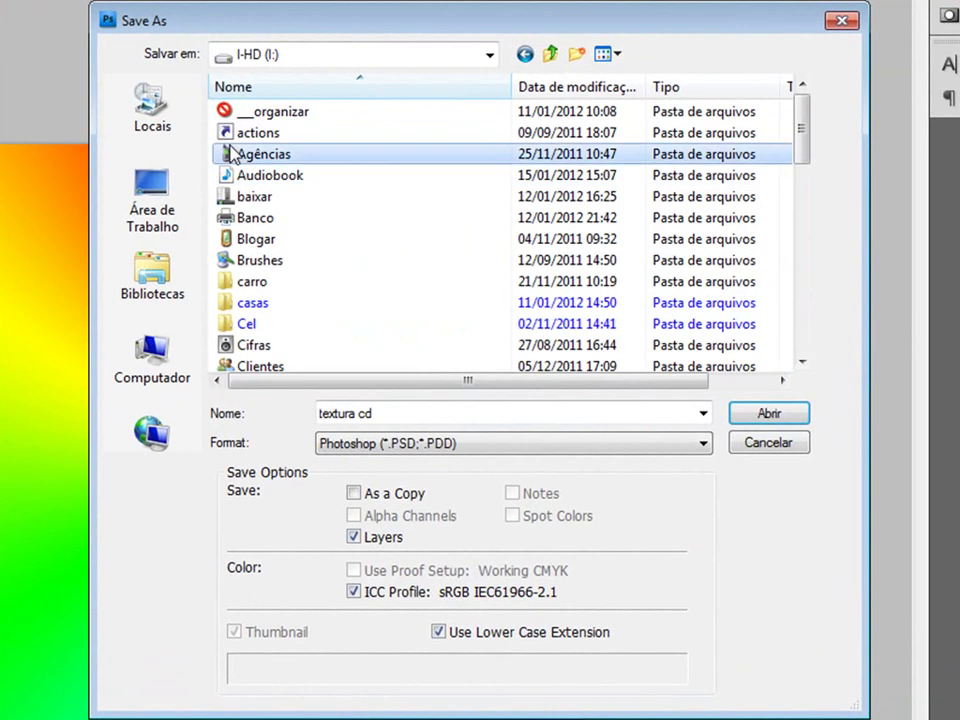
key("e")
key("Down")
key("Down")
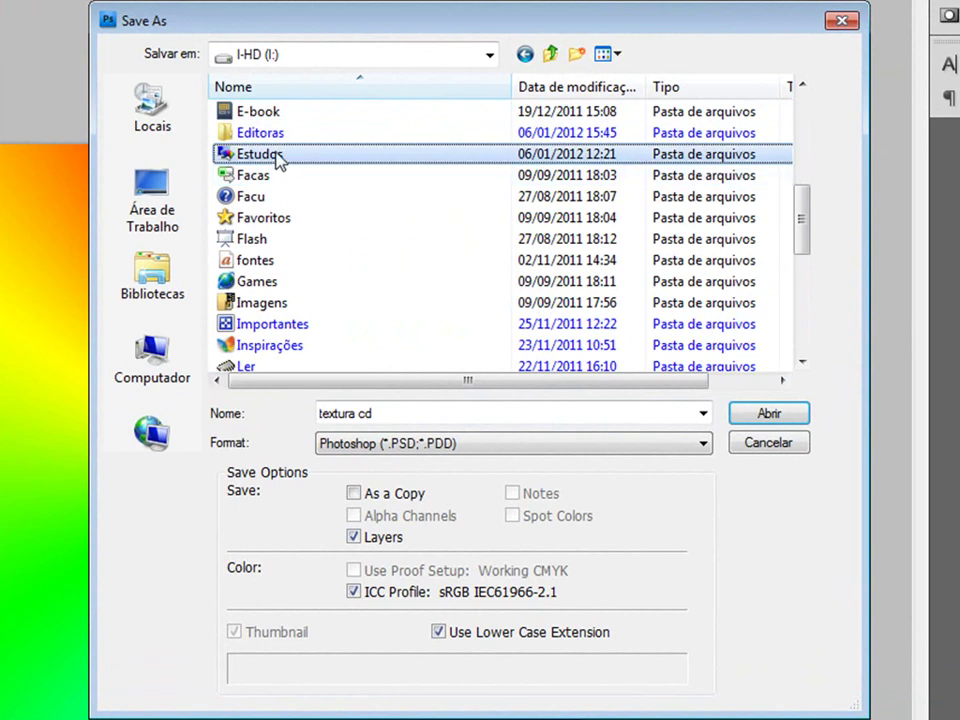
double_click(258, 154)
key("t")
key("Down")
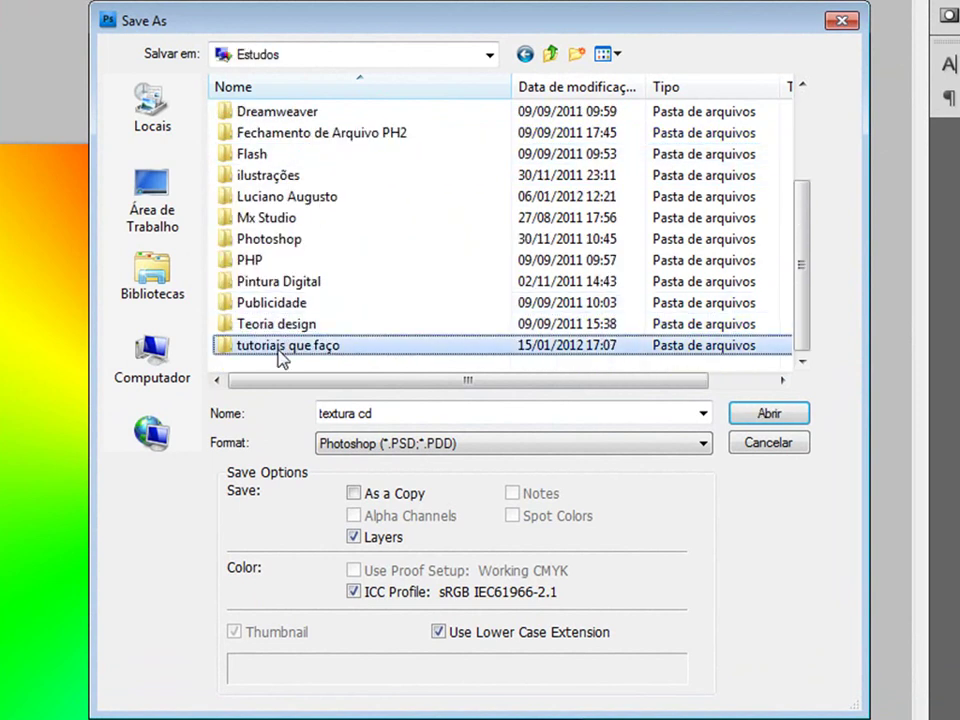
double_click(280, 347)
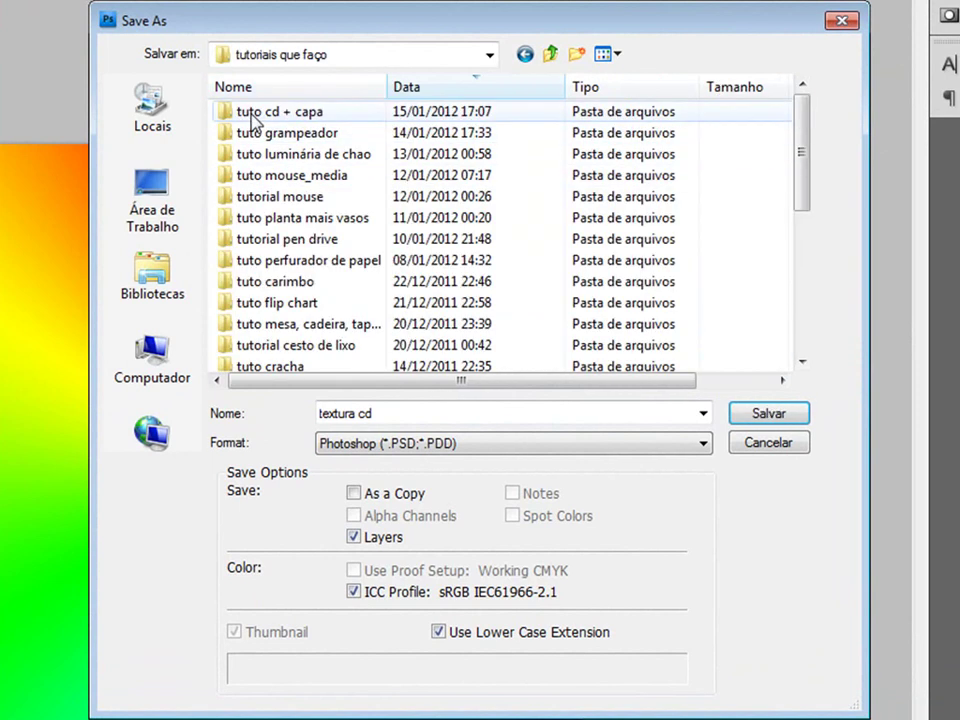
double_click(254, 117)
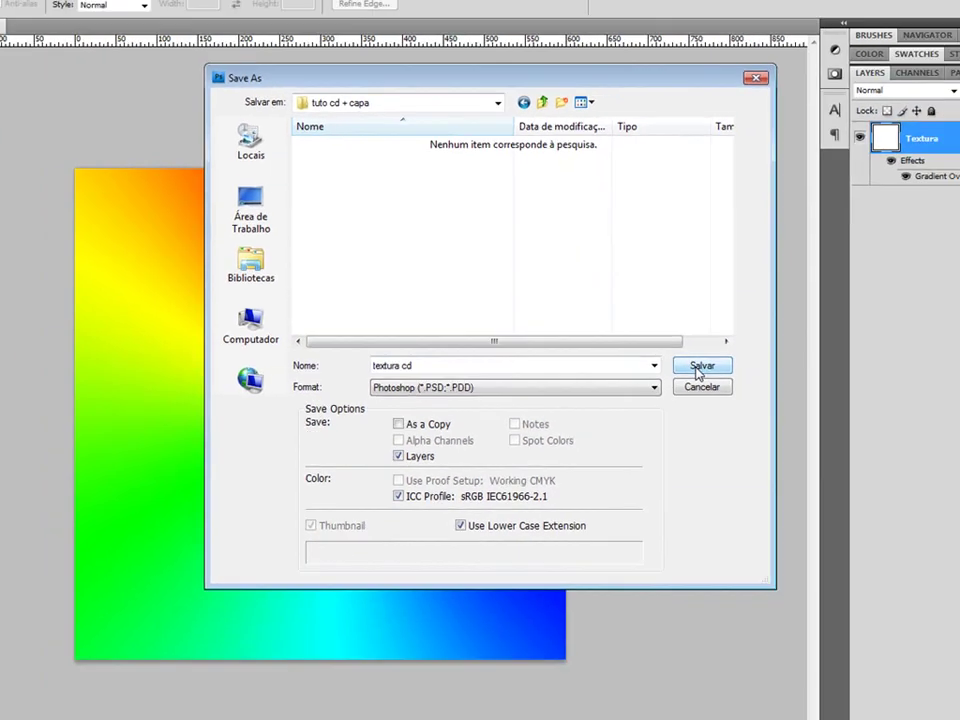
Save the file there as textura cd.psd, accepting the Photoshop format options.
left_click(678, 352)
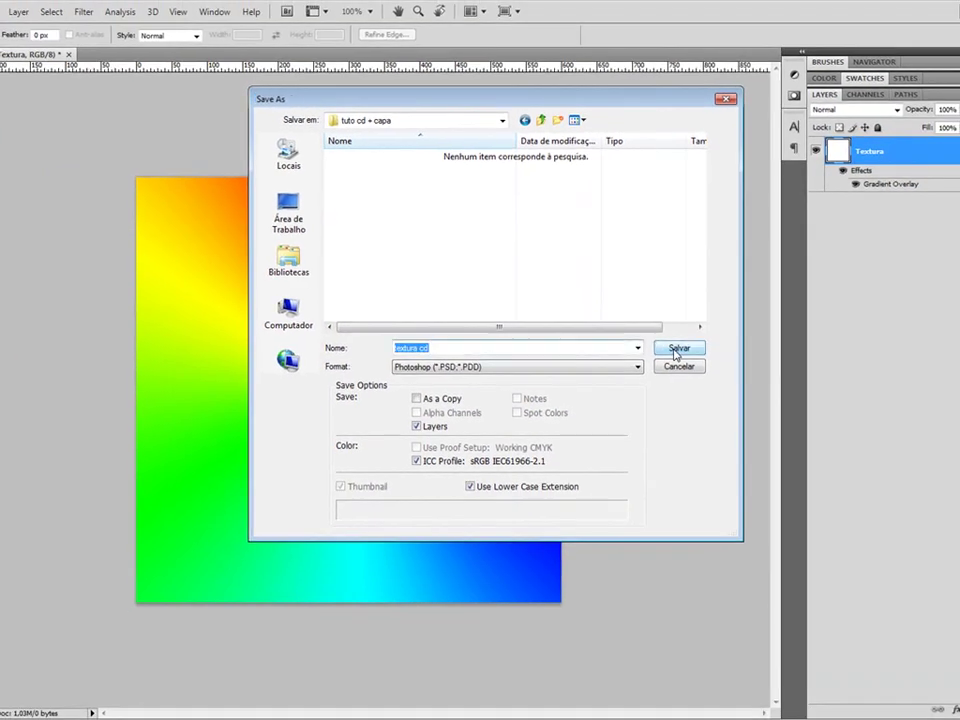
left_click(678, 349)
left_click(642, 238)
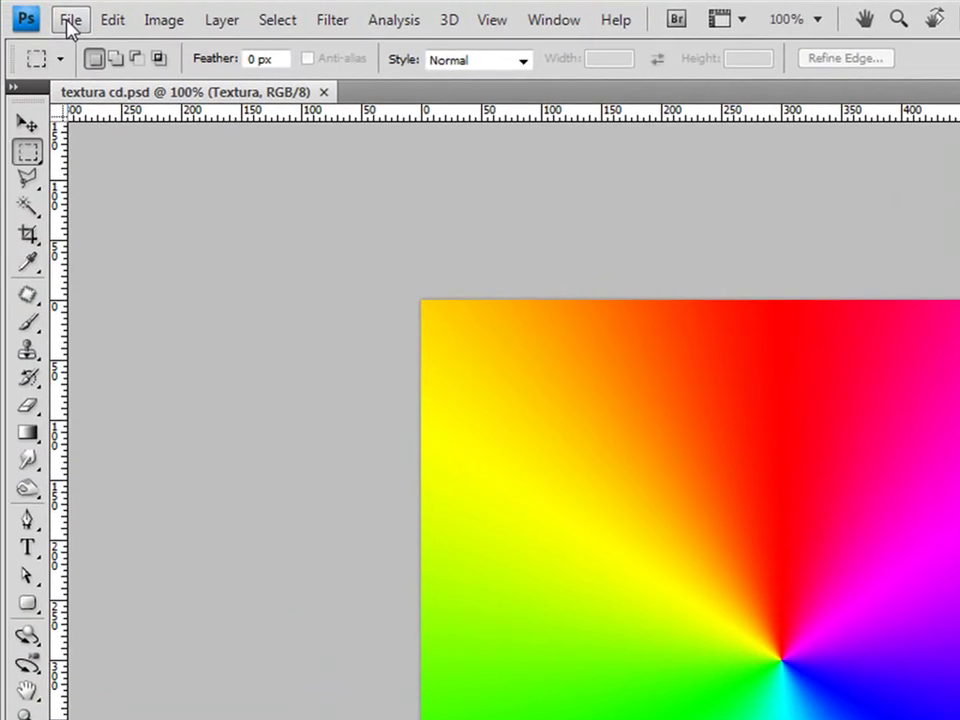
Save the texture again as JPEG textura cd.jpg at quality 10, then return to 3ds Max.
left_click(70, 22)
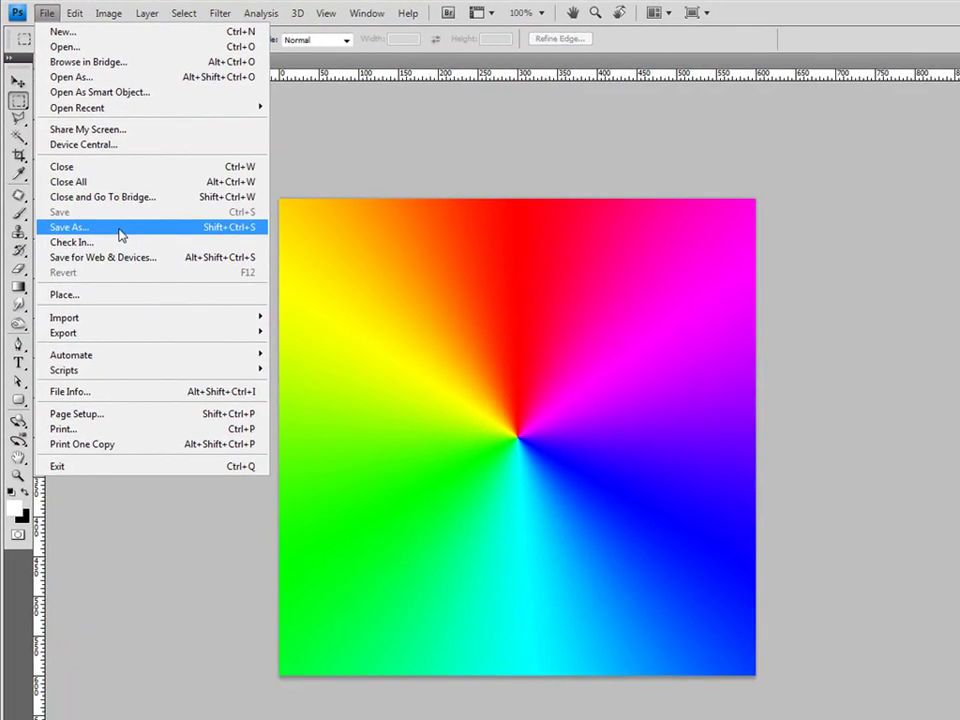
left_click(119, 229)
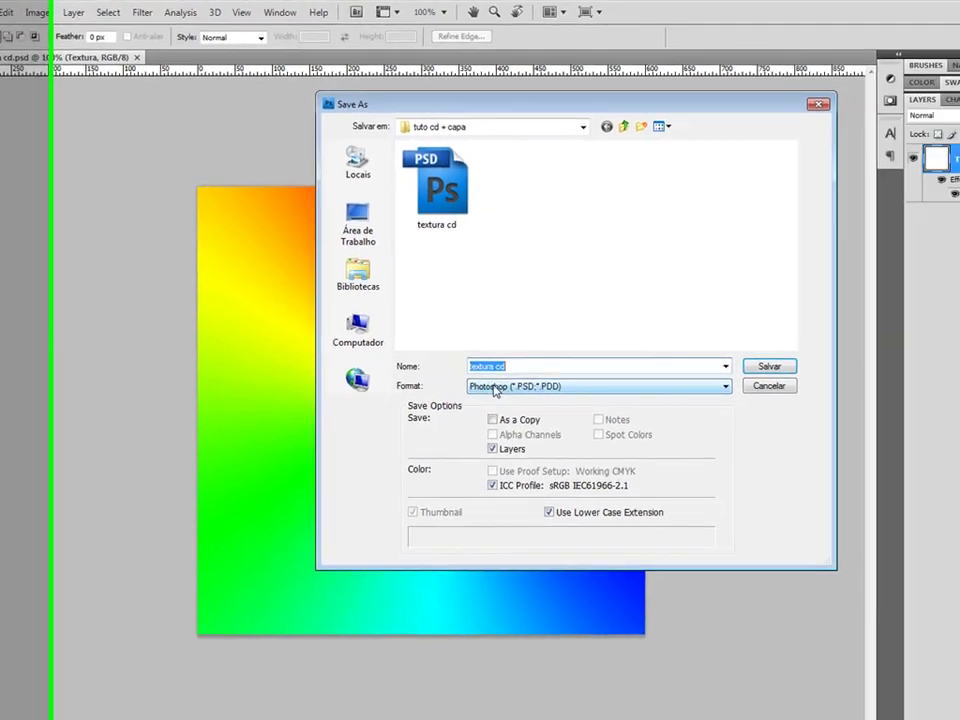
left_click(493, 388)
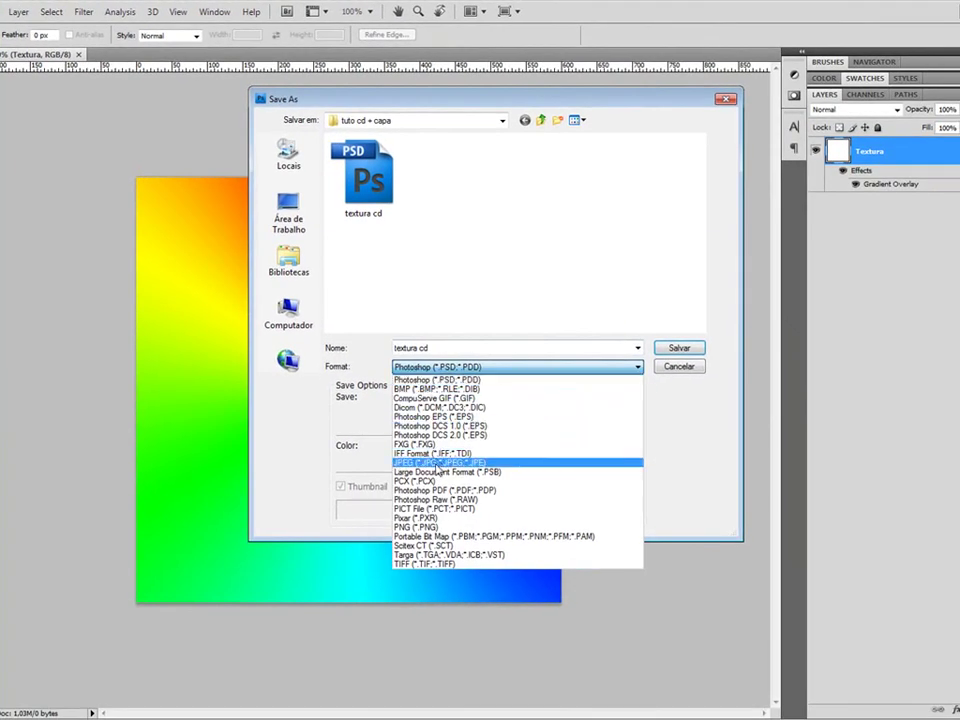
left_click(437, 465)
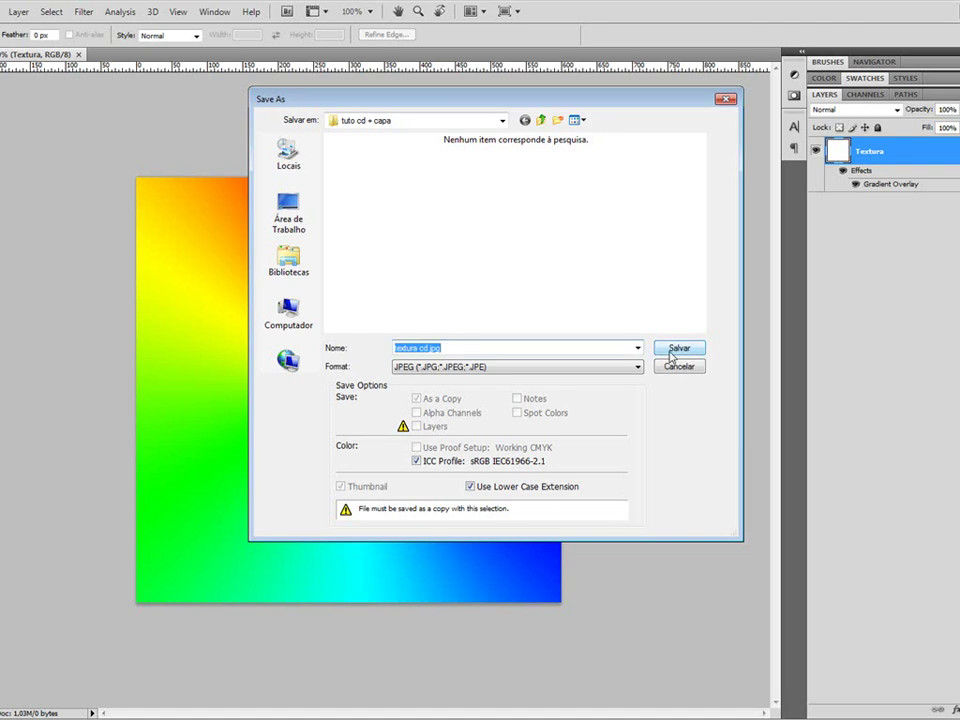
left_click(675, 349)
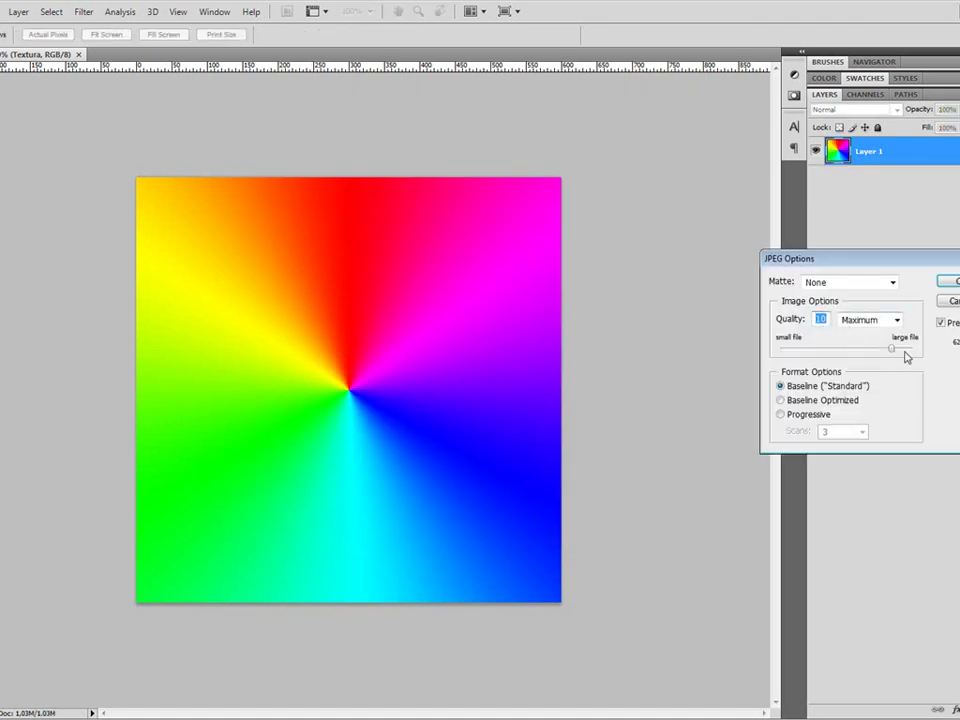
left_click(955, 284)
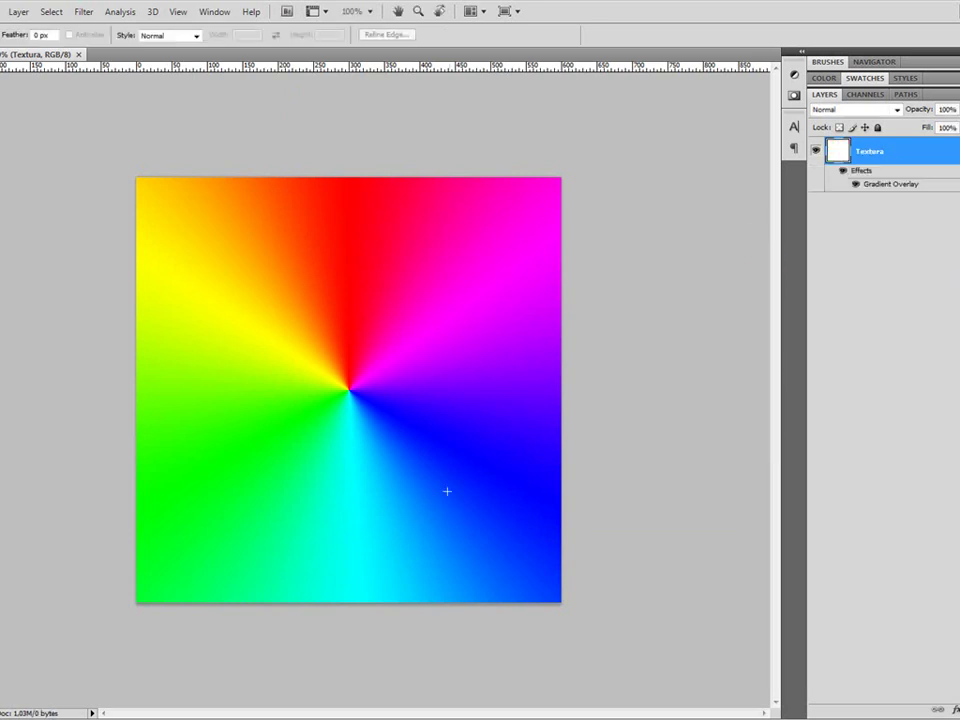
key("alt+Tab")
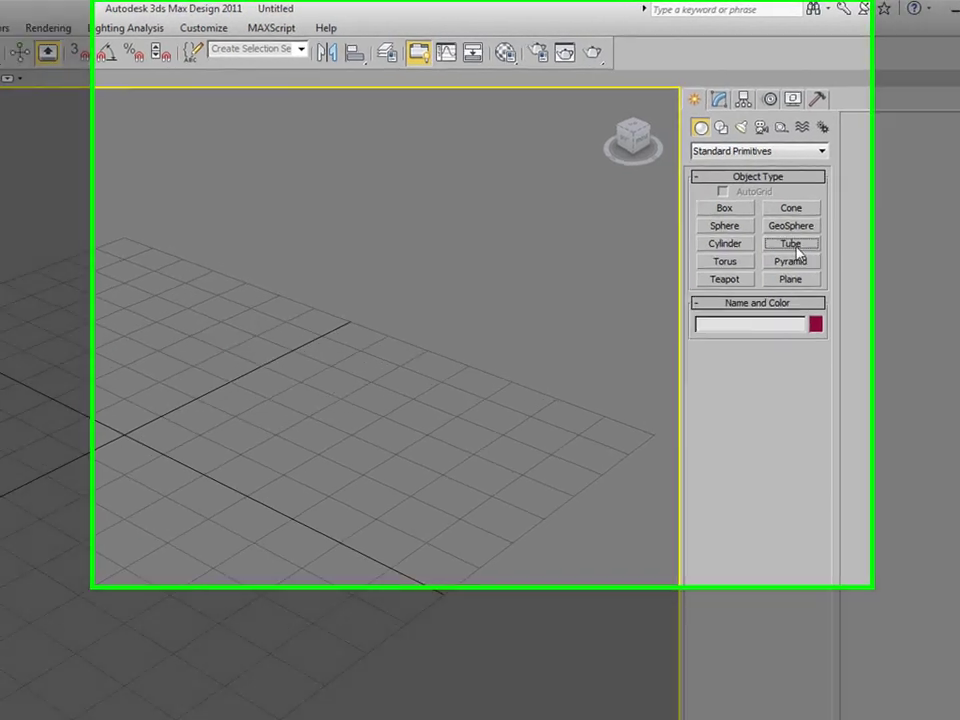
Draw a 64-sided tube disc, radii 152,266cm and 32,286cm, 1,557cm high.
left_click(795, 246)
left_click_drag(74, 548, 388, 686)
left_click(333, 662)
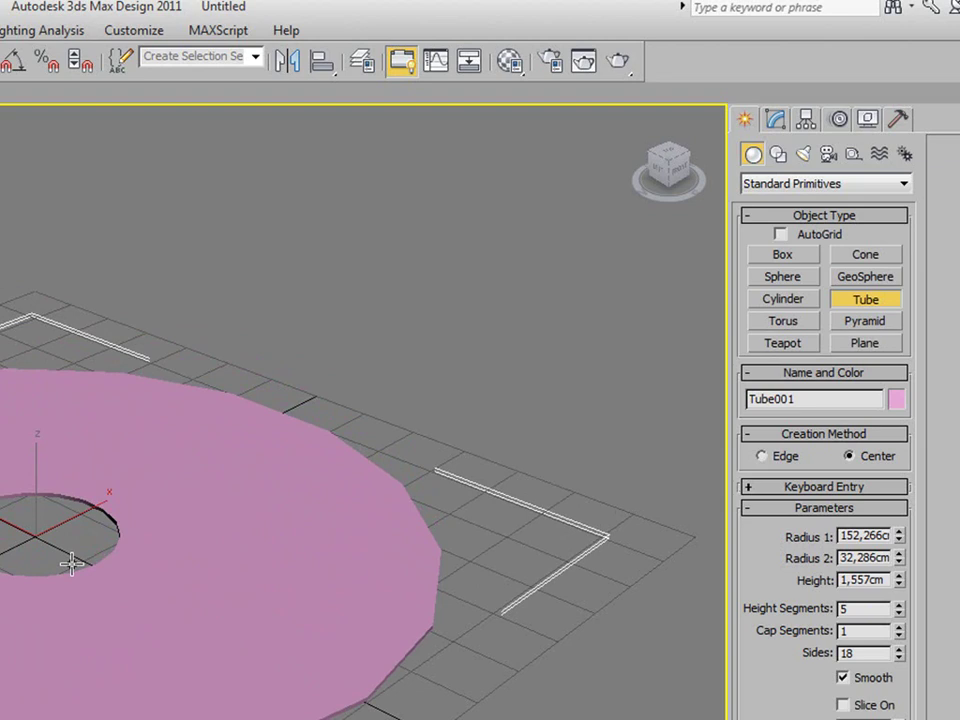
left_click(72, 565)
double_click(870, 653)
type("3")
type("2")
key("Return")
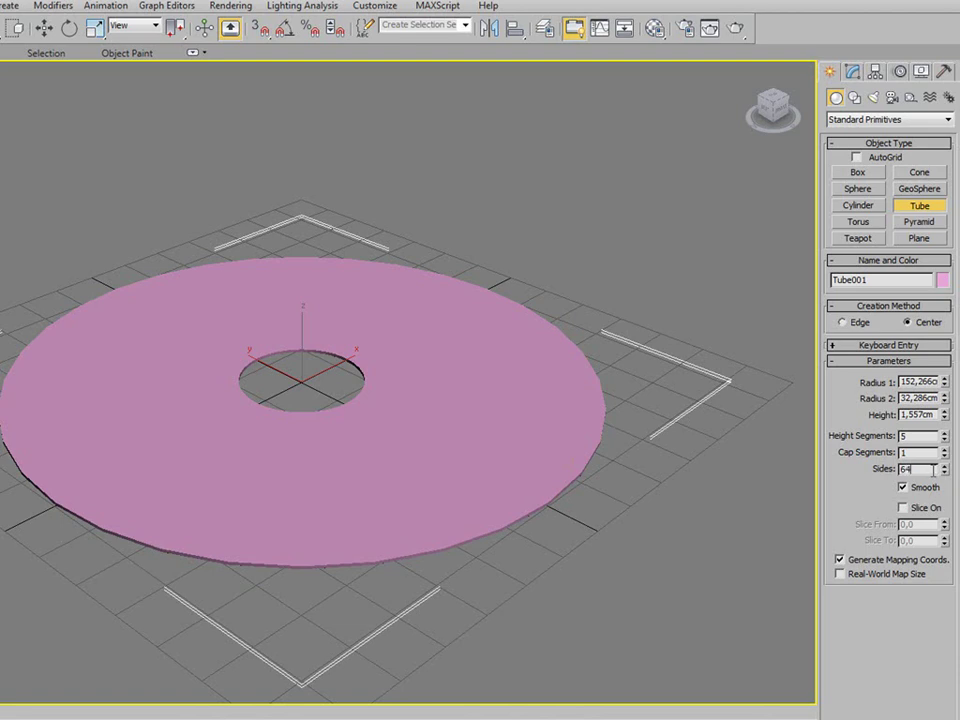
key("Return")
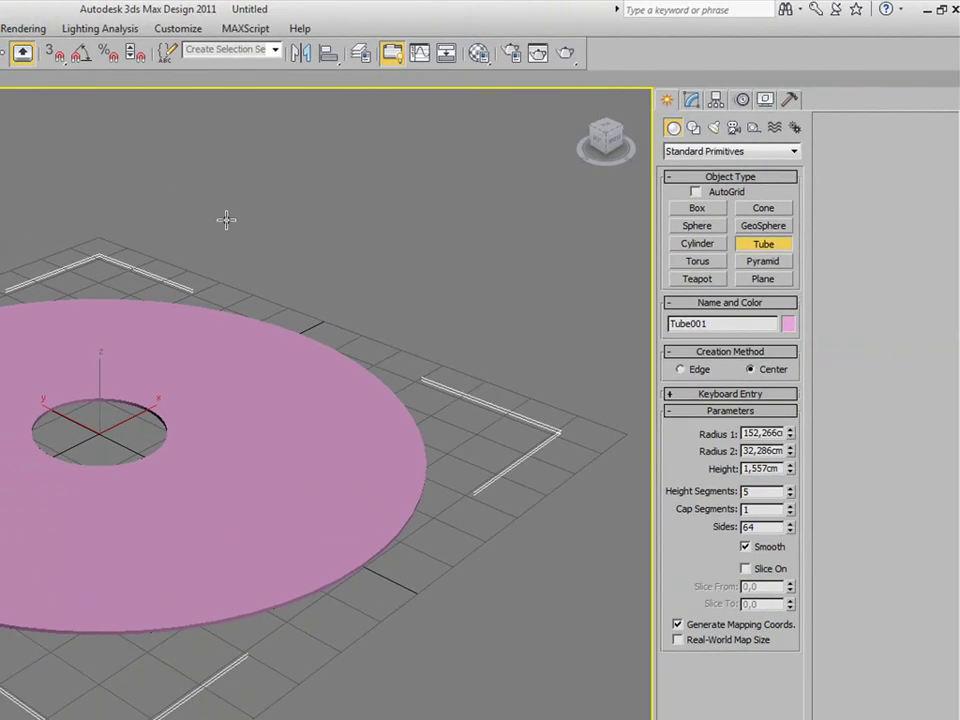
key("m")
Name the first material 'textura cd' and add a Bitmap to its Diffuse Color slot.
left_click_drag(742, 55, 669, 81)
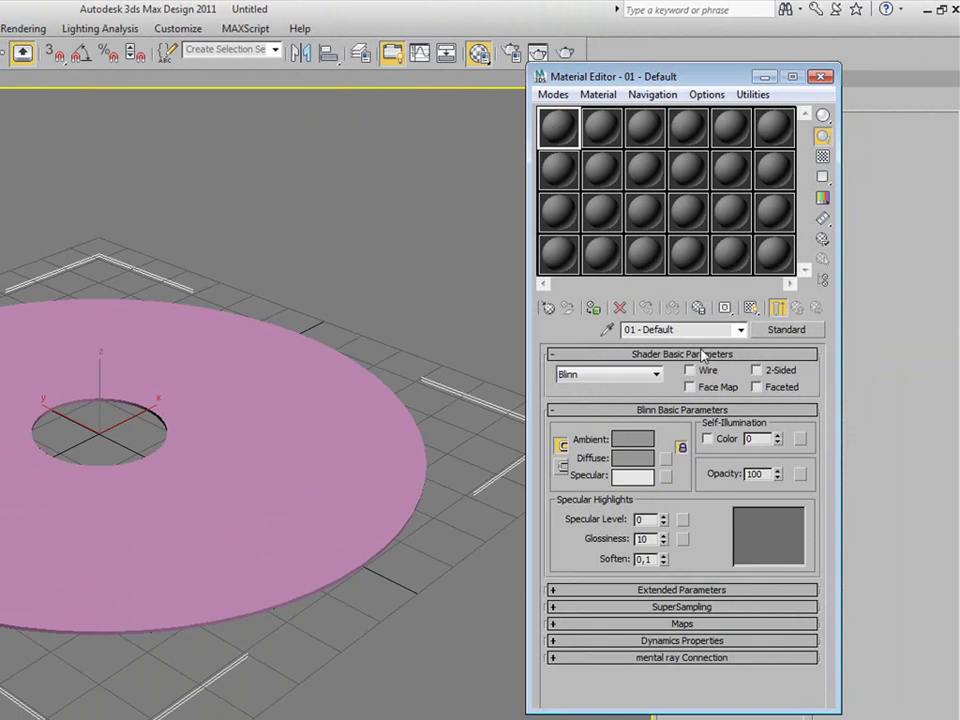
left_click(660, 329)
type("textura cd")
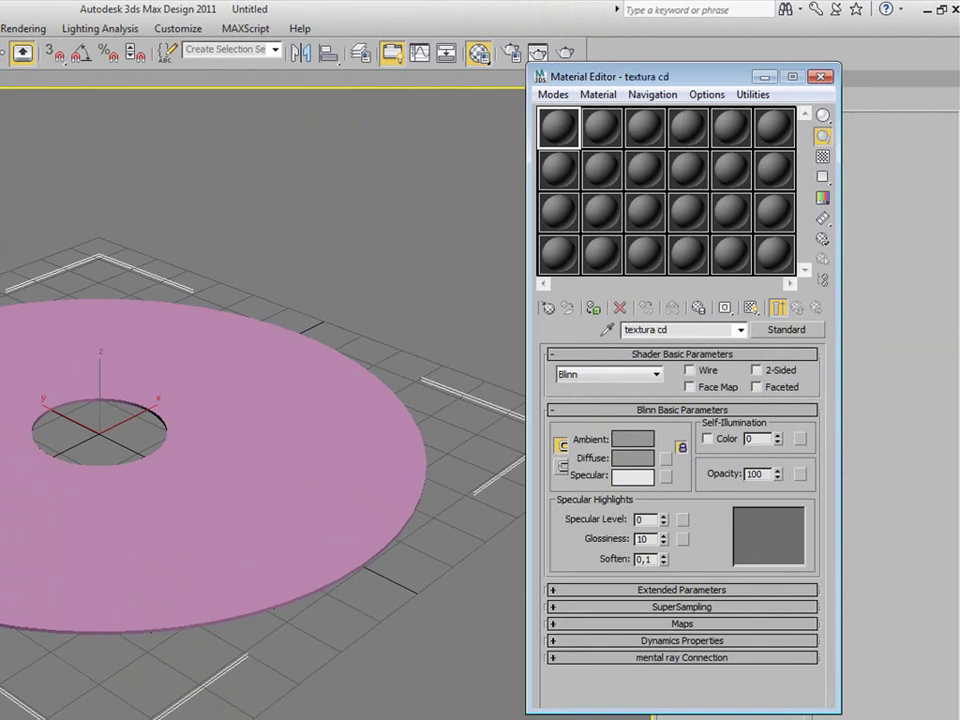
left_click(680, 623)
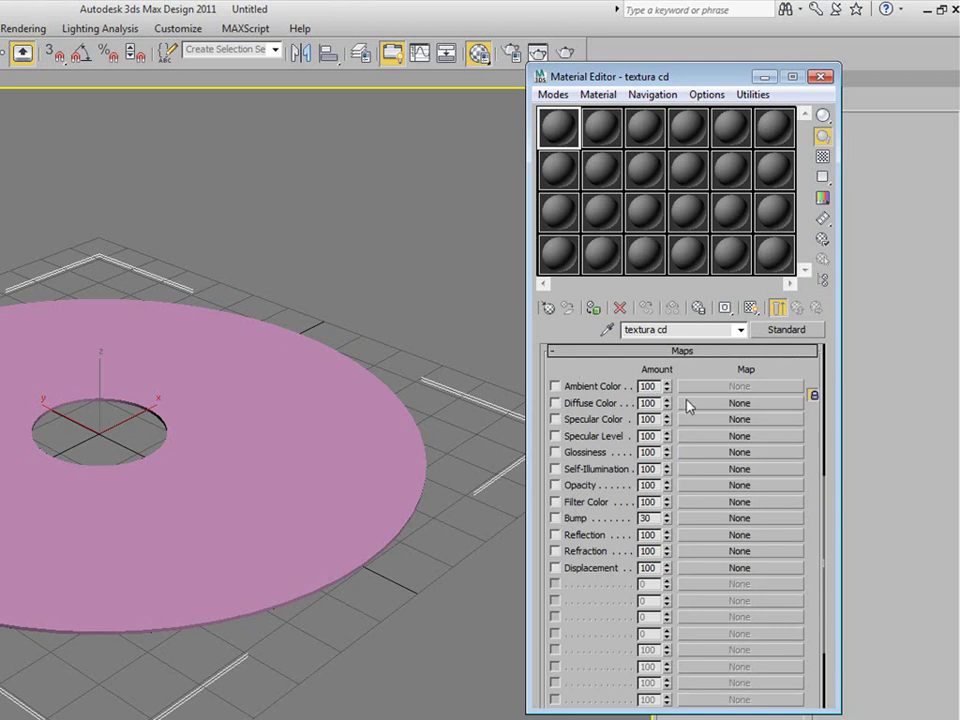
left_click(738, 403)
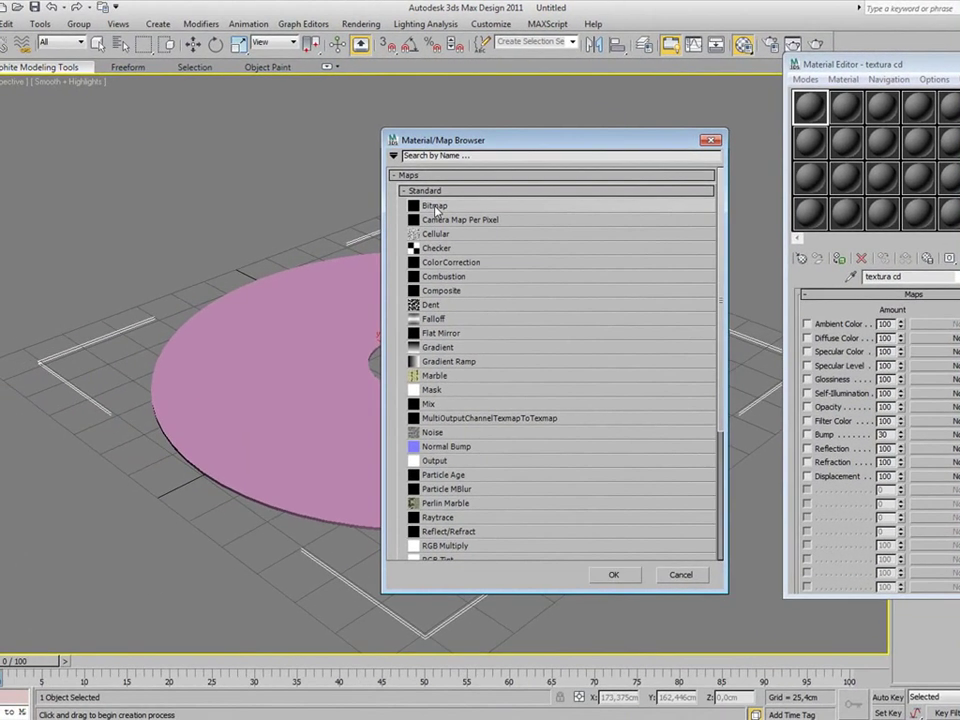
double_click(376, 213)
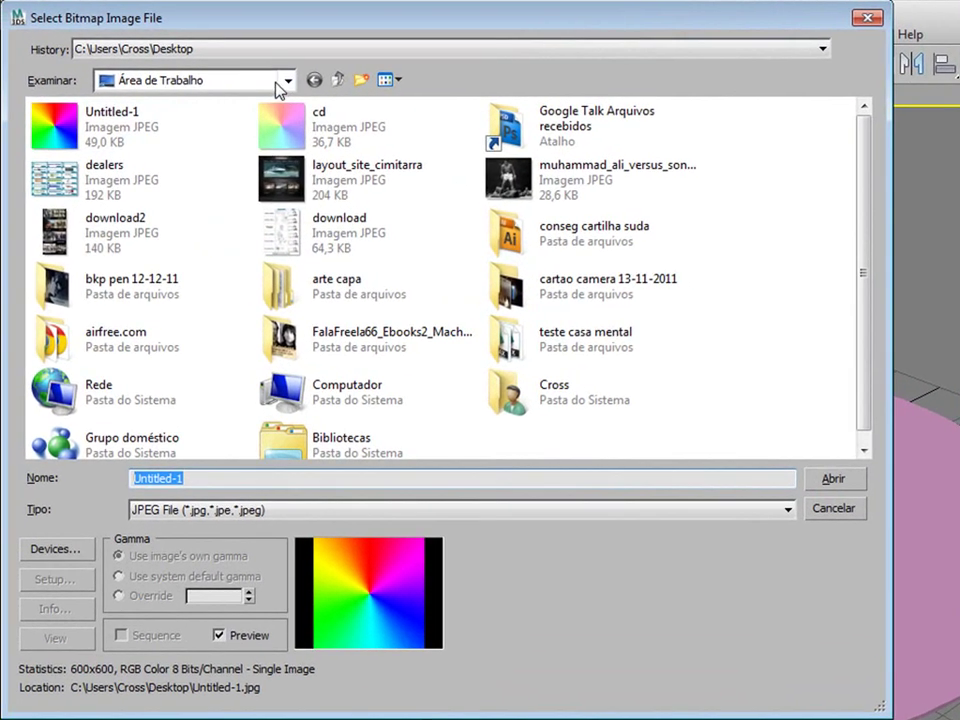
Browse via History to the tuto cd + capa folder and load the textura cd image.
left_click(288, 50)
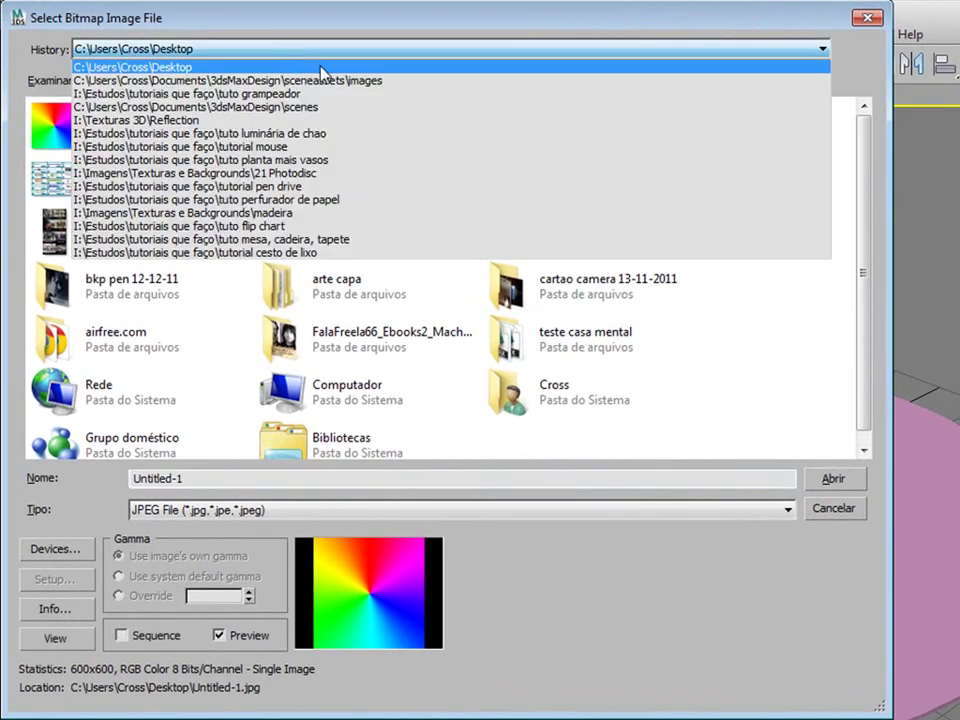
left_click(348, 101)
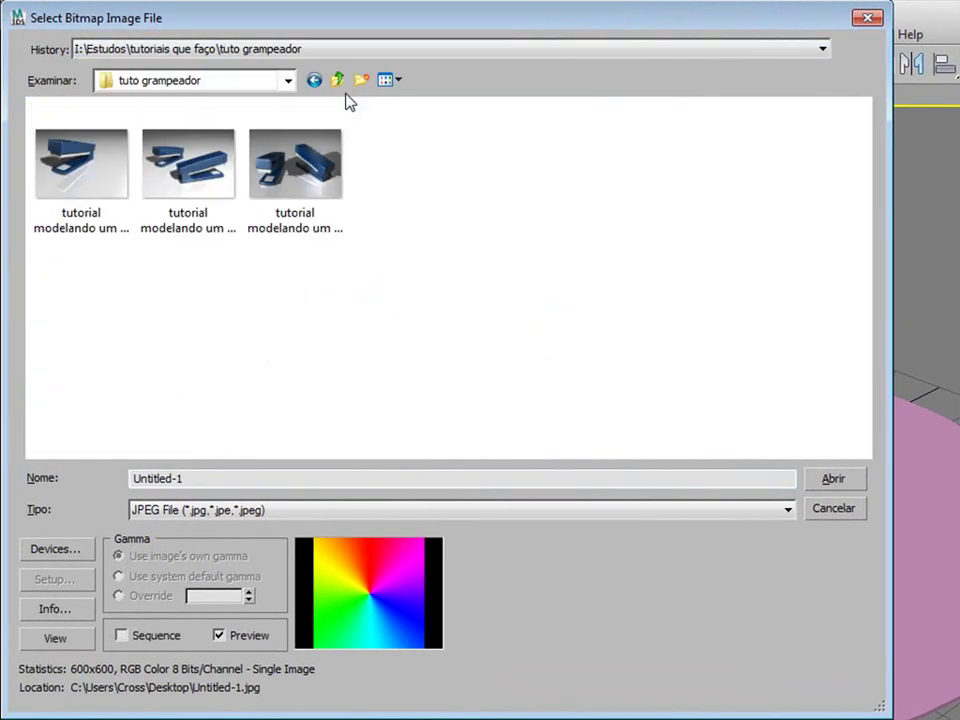
left_click(338, 80)
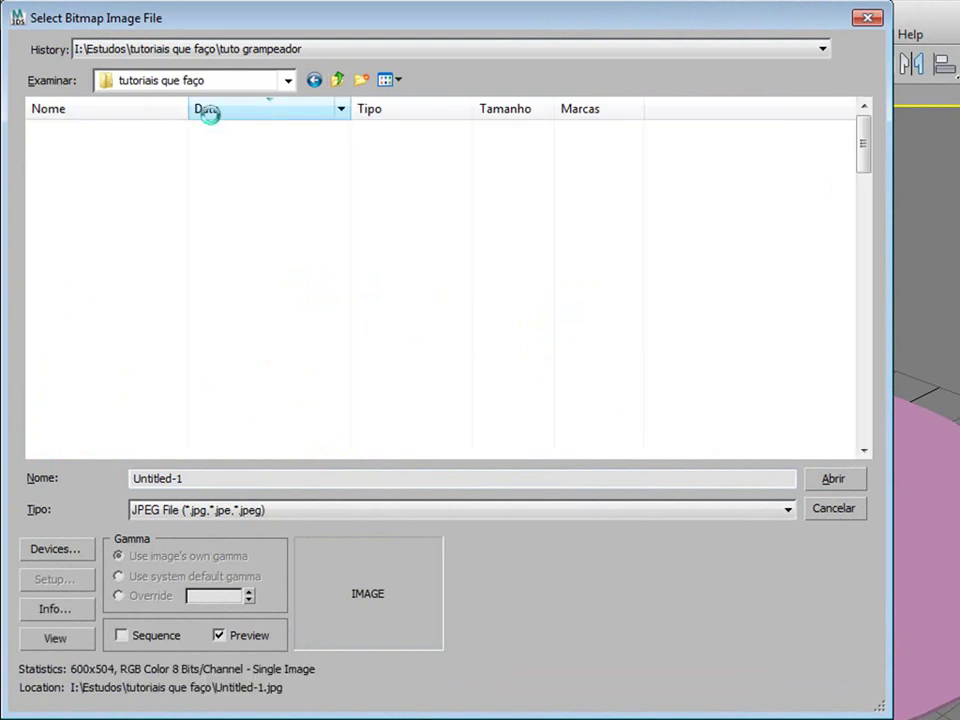
double_click(97, 131)
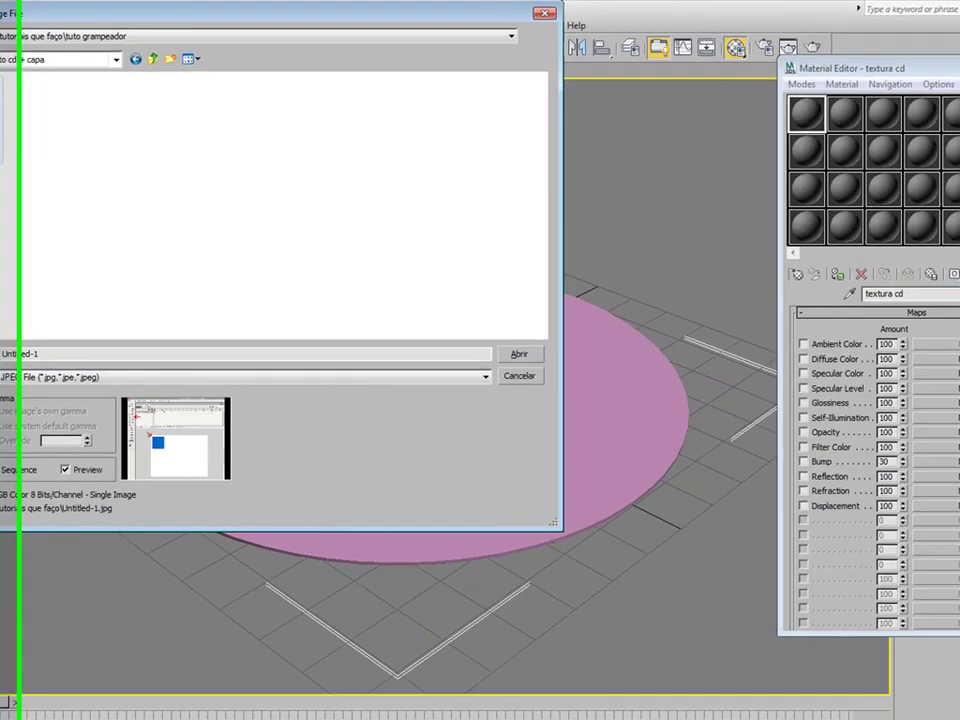
left_click(82, 168)
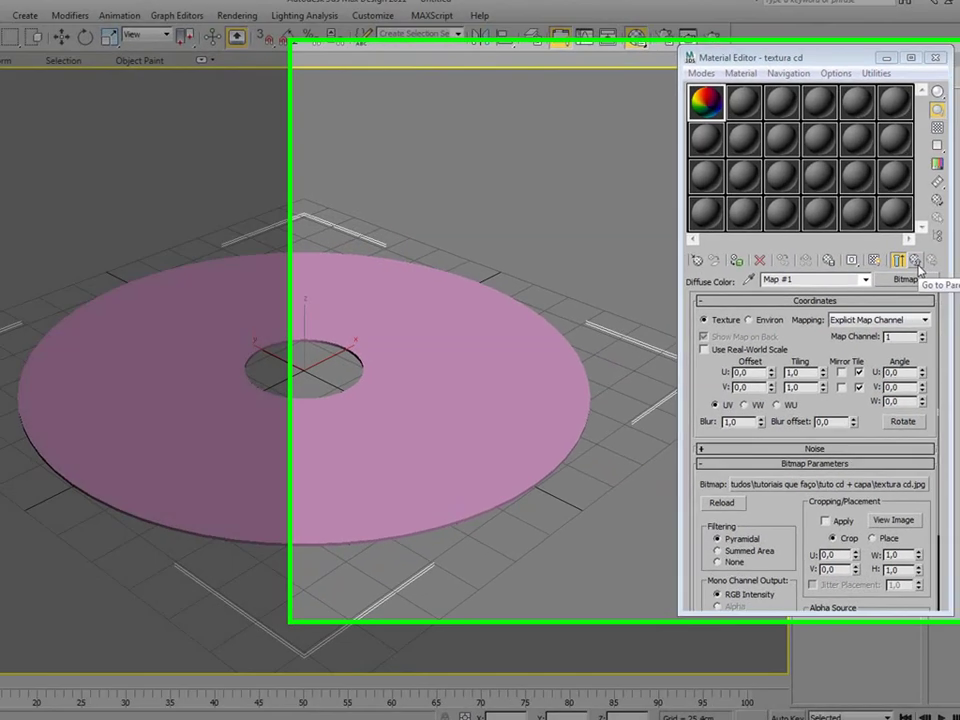
Show the map in the viewport, assign textura cd to Tube001, and test-render.
left_click(938, 259)
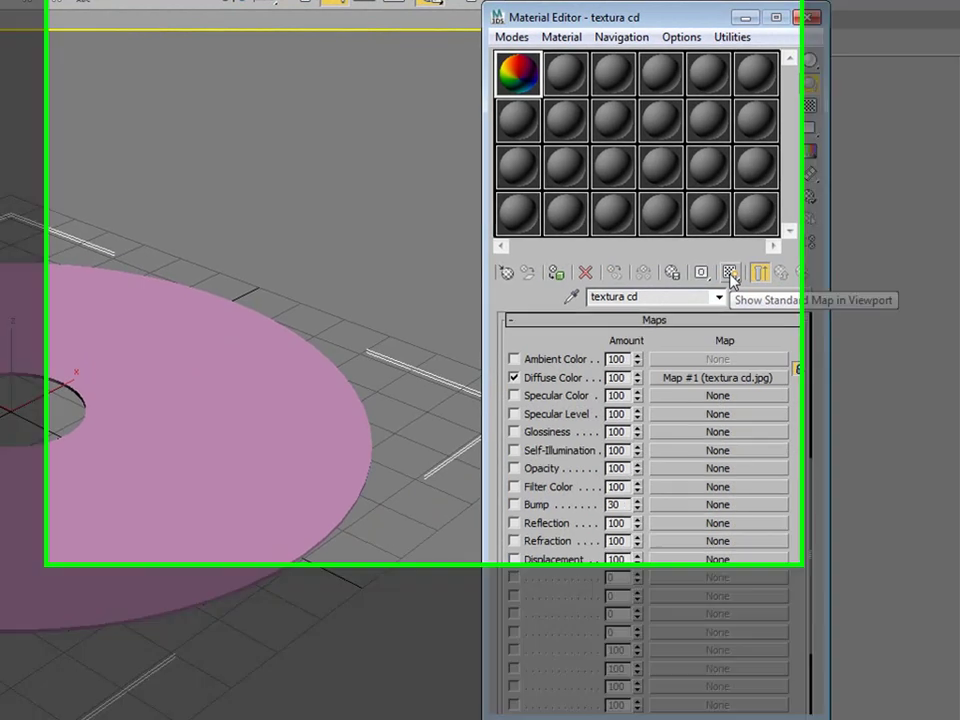
left_click(729, 273)
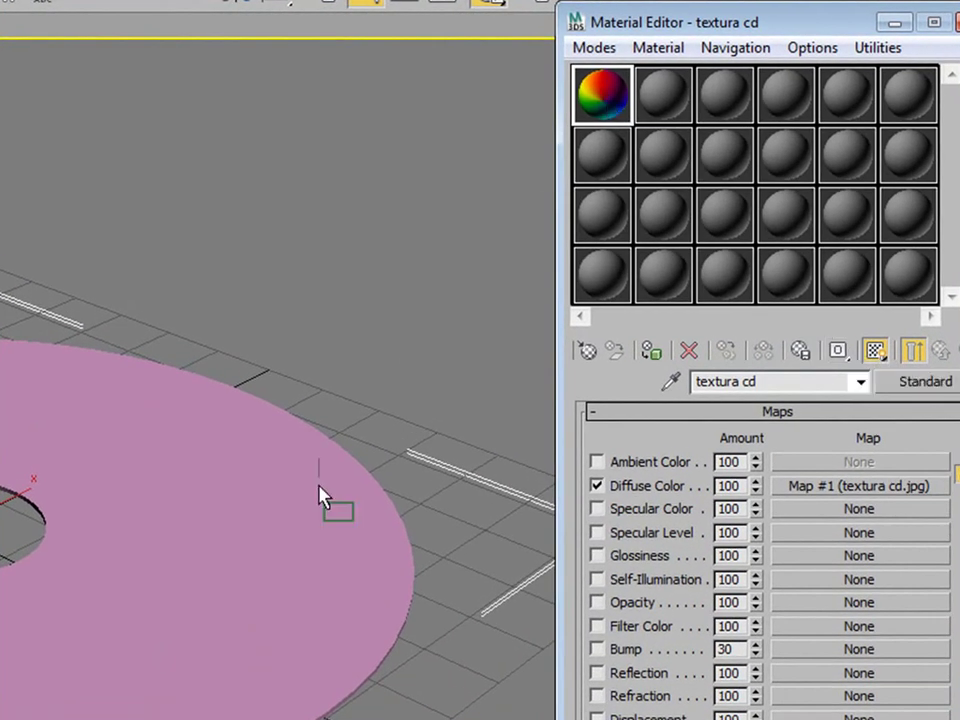
left_click_drag(606, 101, 235, 609)
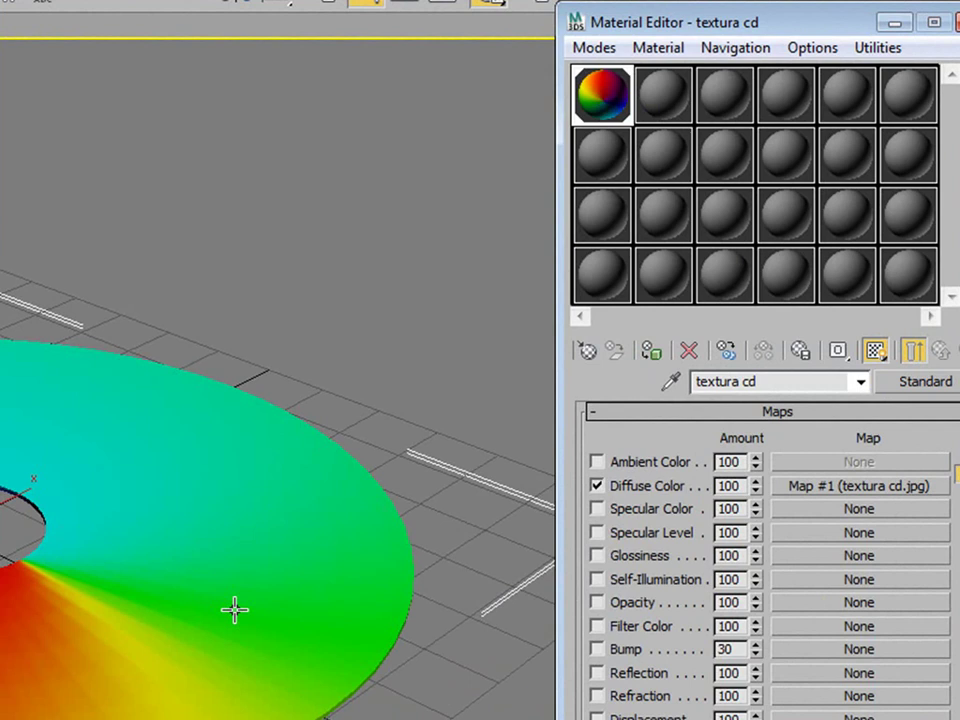
scroll(120, 450, "up", 4)
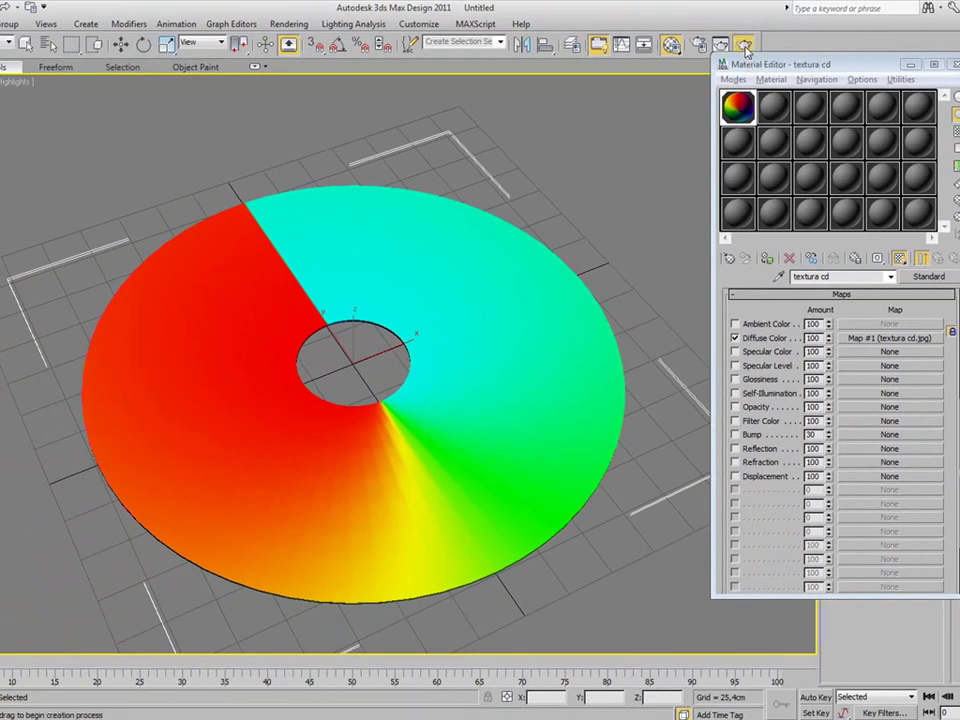
left_click(745, 47)
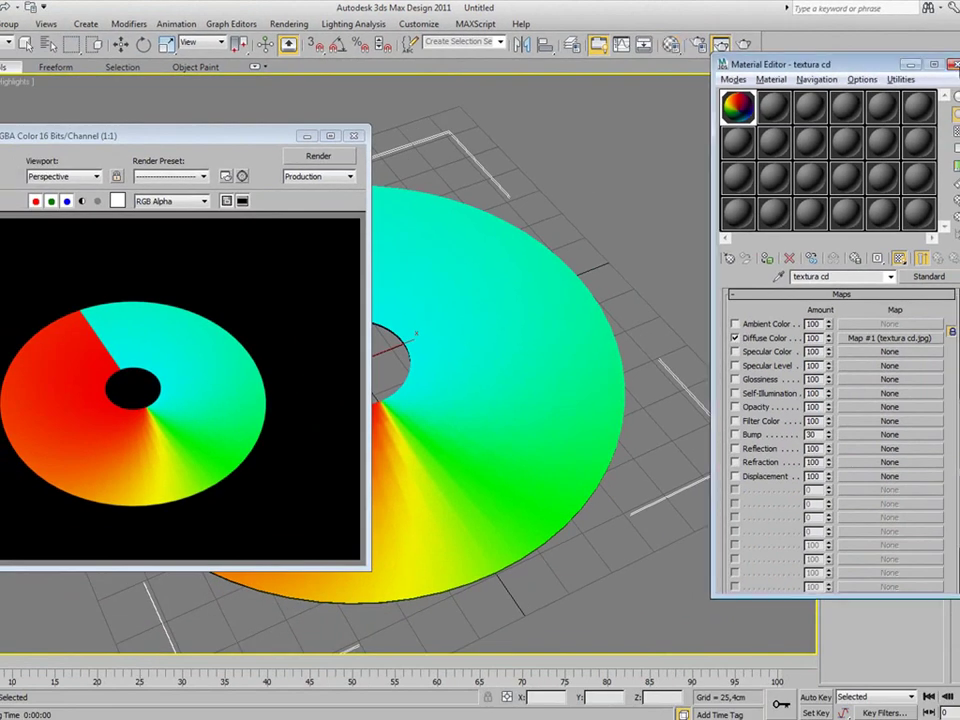
left_click(956, 70)
left_click(356, 131)
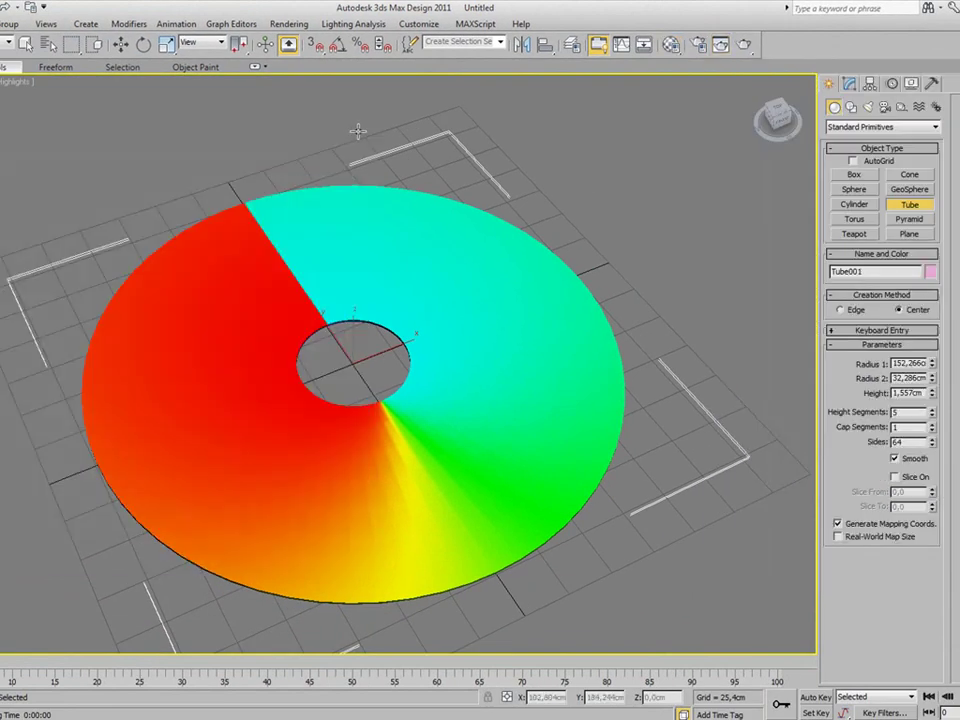
Add a planar UVW Map modifier to Tube001 and render to confirm even coverage.
left_click(849, 84)
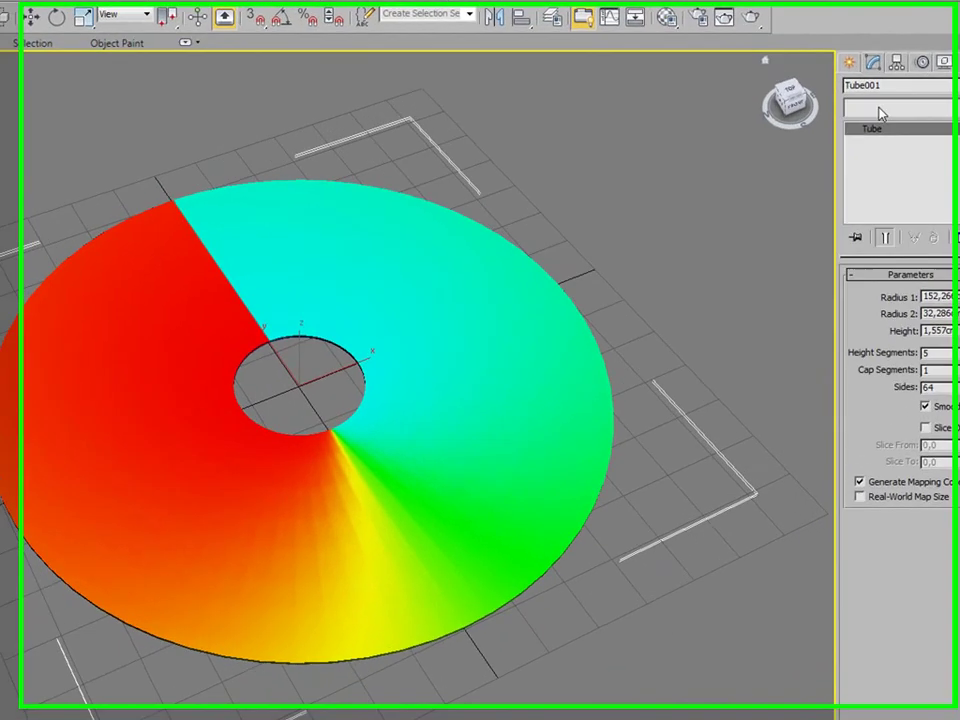
left_click(887, 105)
key("u")
key("u")
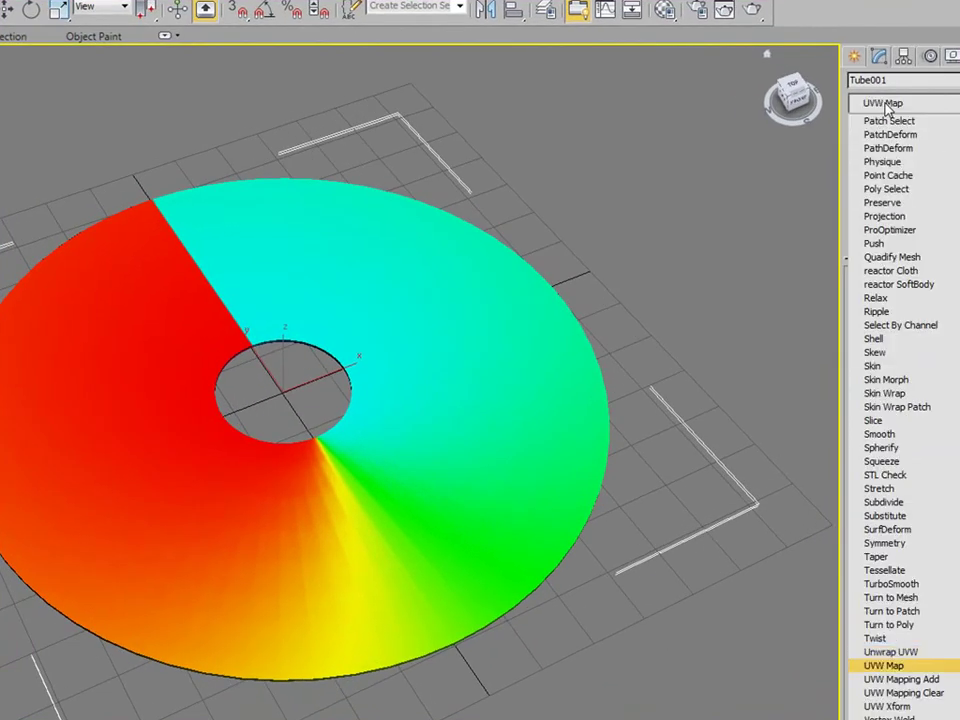
left_click(889, 667)
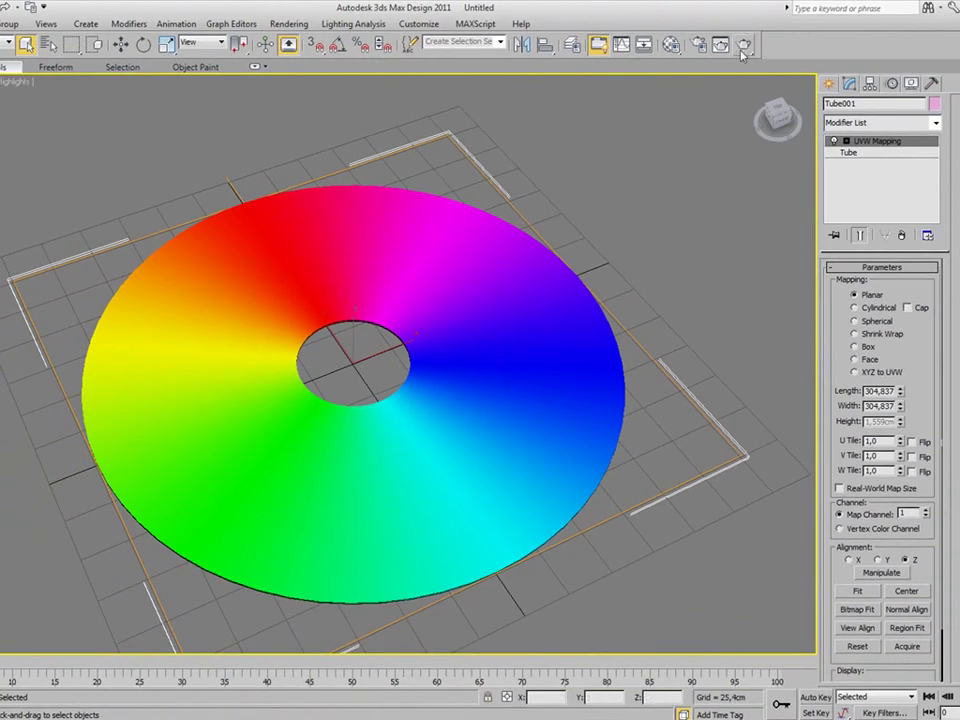
left_click(744, 45)
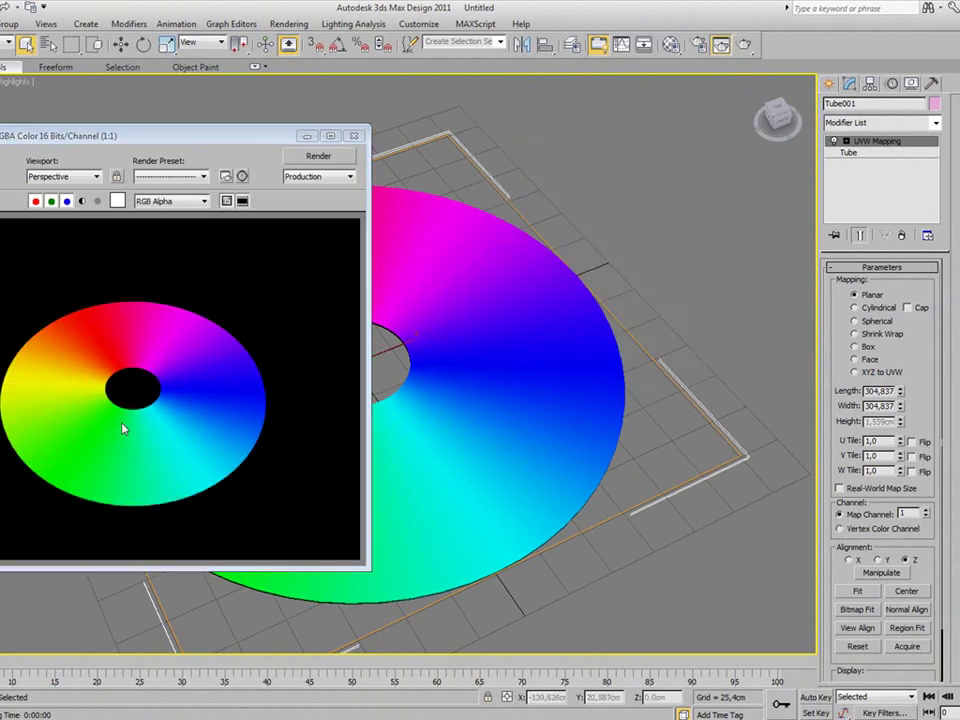
left_click(354, 135)
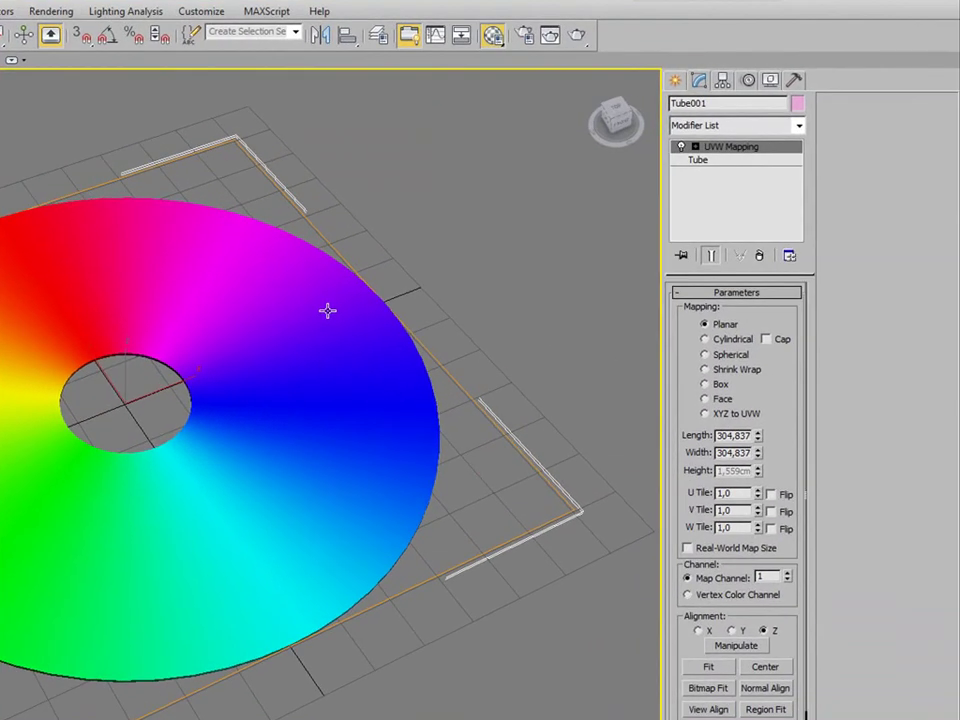
Compare test renders of the disc with the rainbow map's diffuse amount at 0 and 100.
key("m")
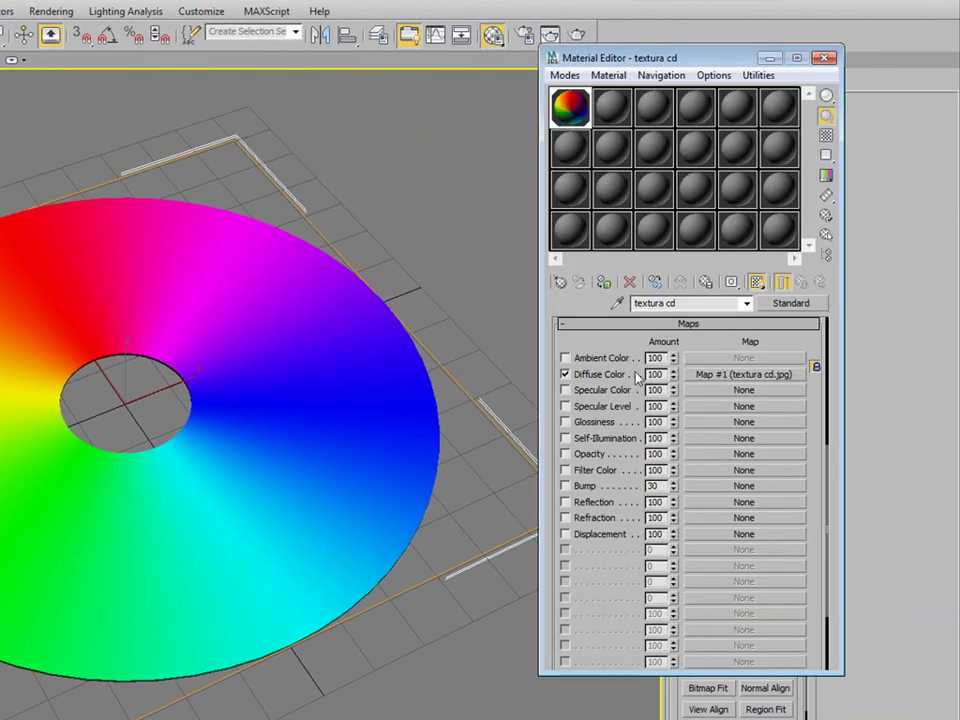
left_click_drag(671, 383, 675, 469)
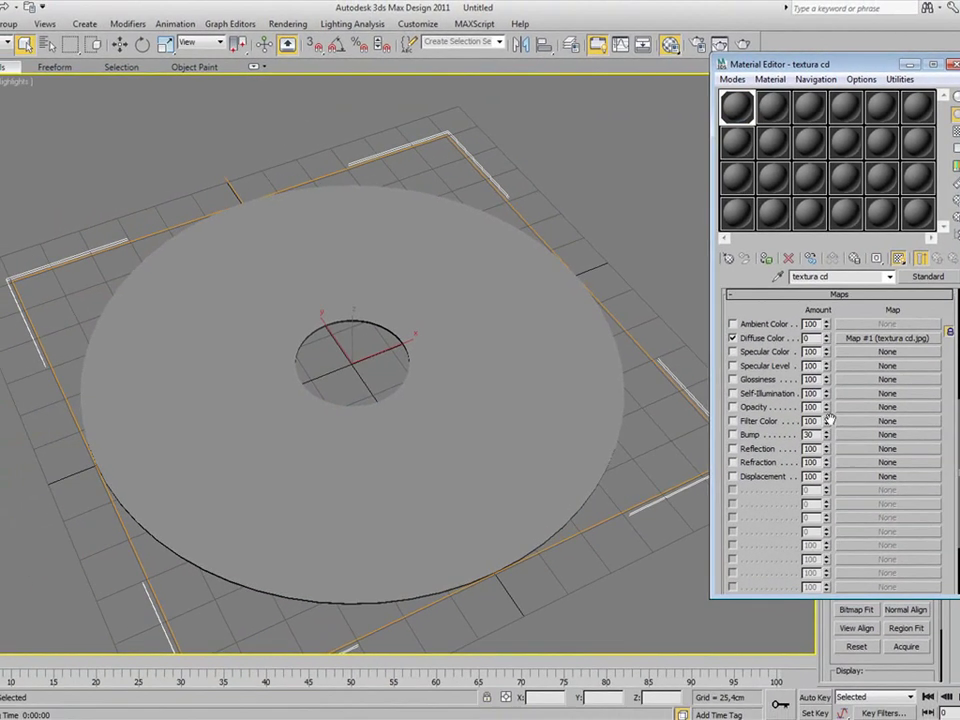
left_click(741, 44)
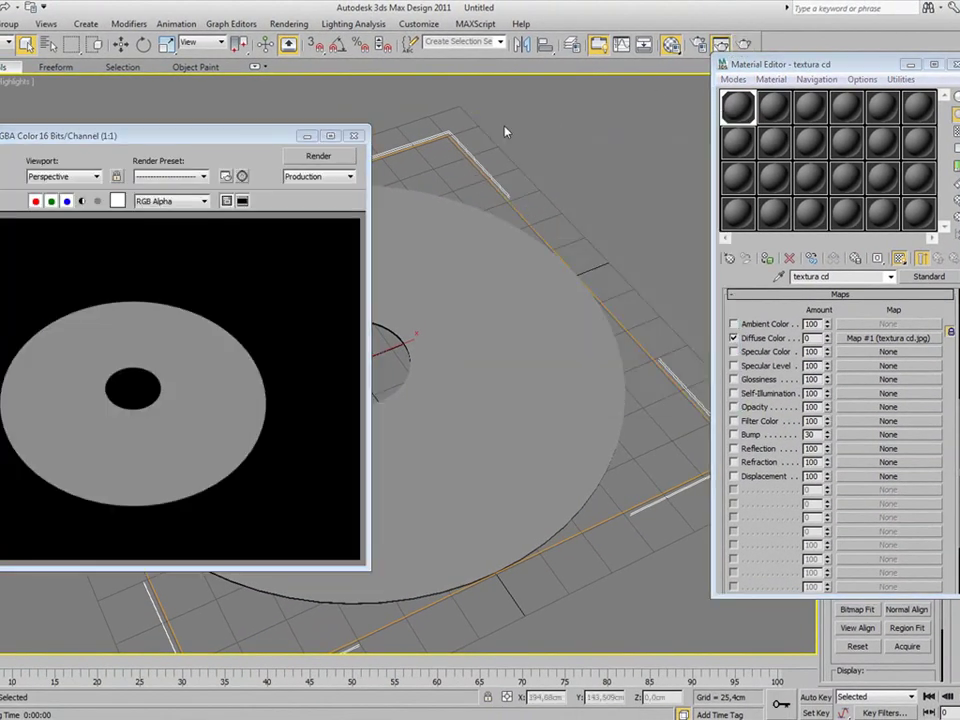
key("Escape")
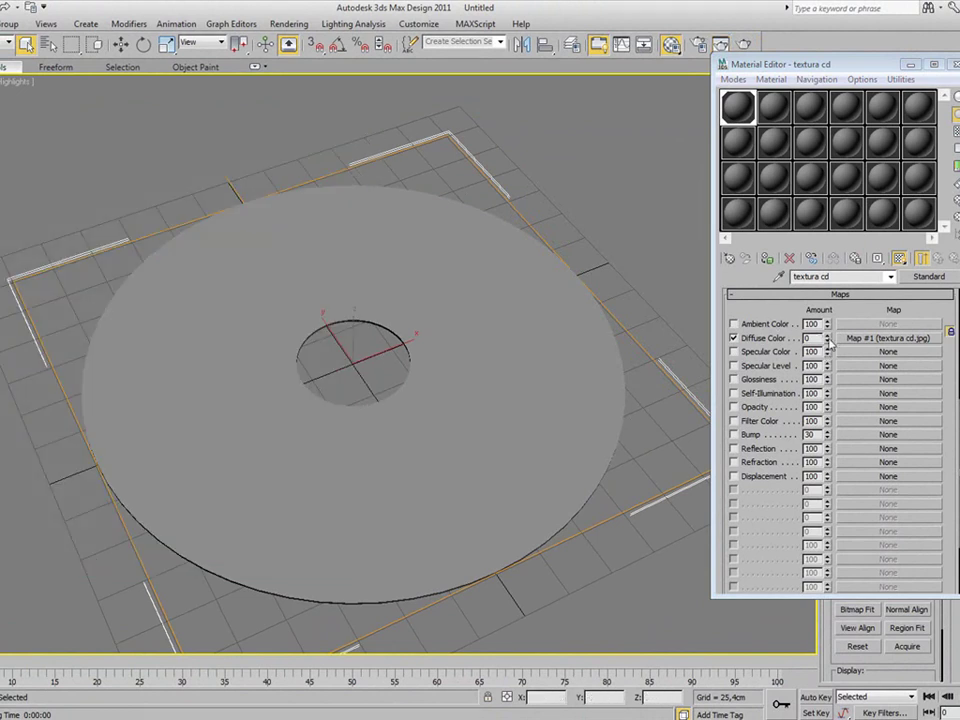
left_click_drag(828, 342, 828, 280)
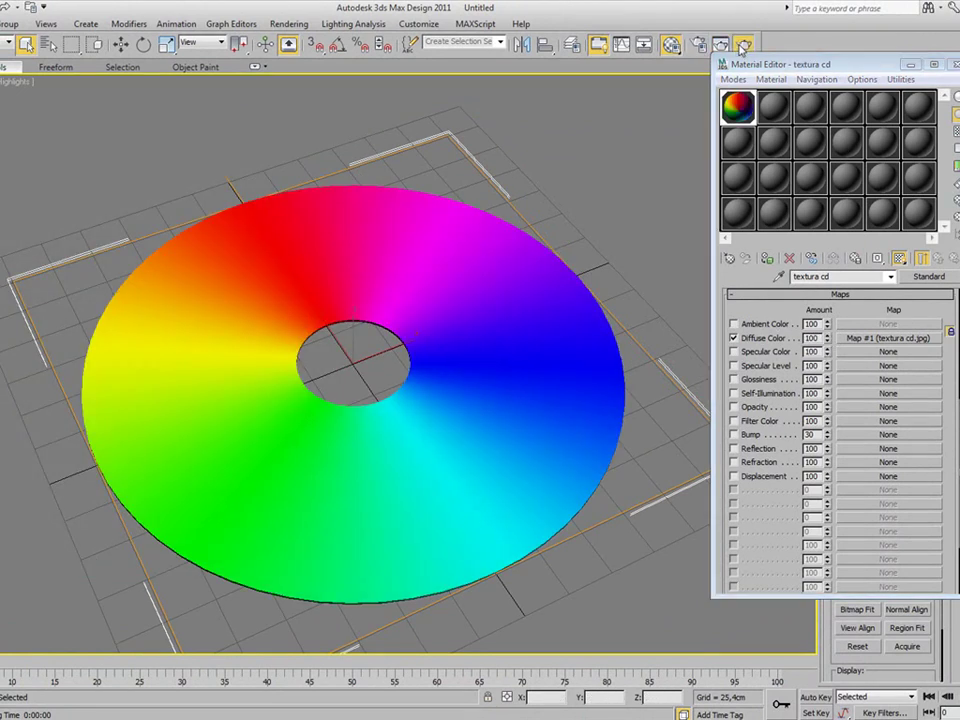
left_click(741, 46)
key("Escape")
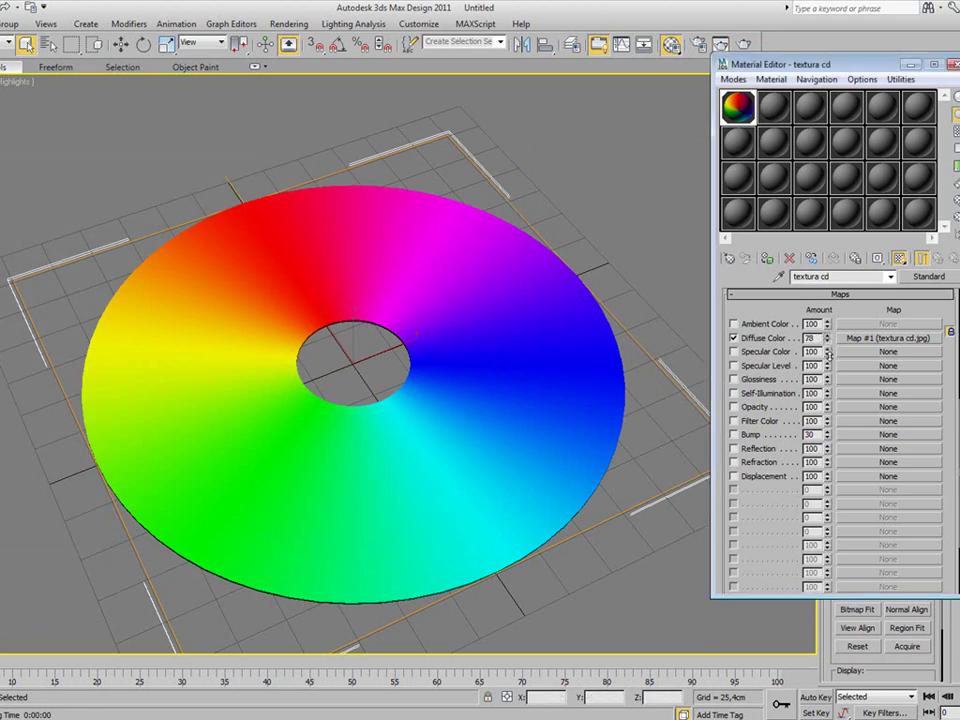
Lower the rainbow map's diffuse amount to 45 and render to check the softer colours.
left_click_drag(826, 347, 828, 369)
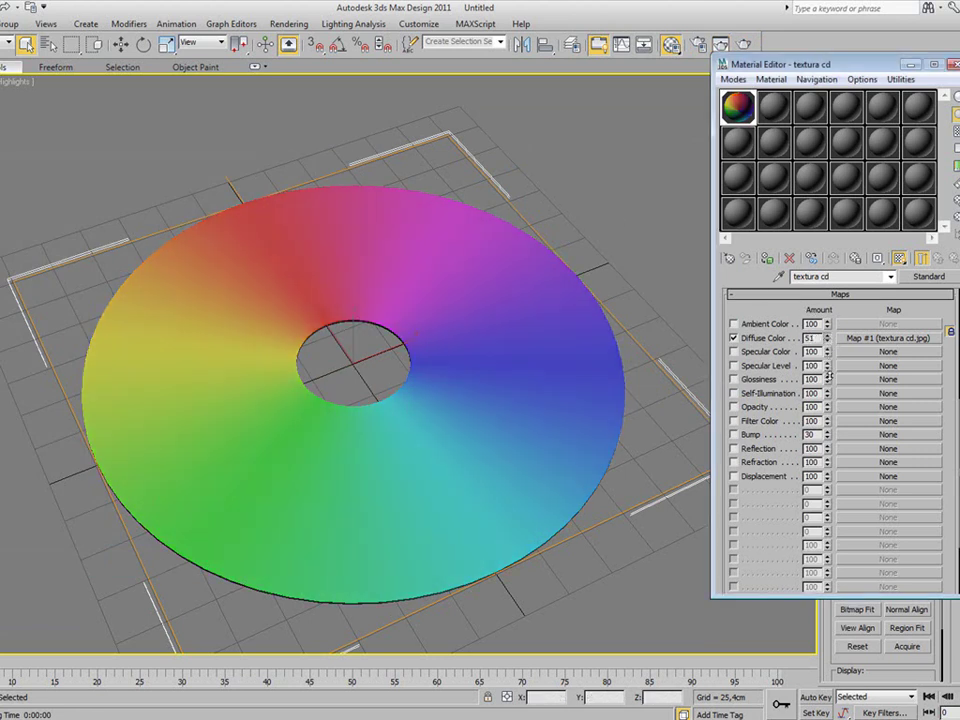
left_click(743, 45)
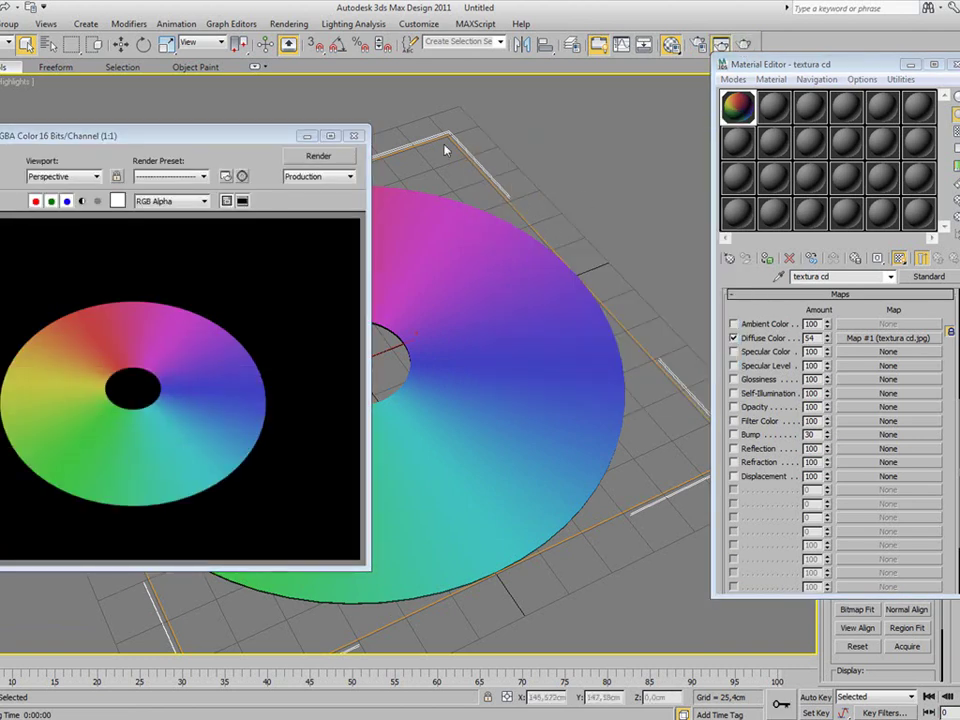
left_click(354, 135)
left_click_drag(826, 337, 826, 343)
left_click(743, 45)
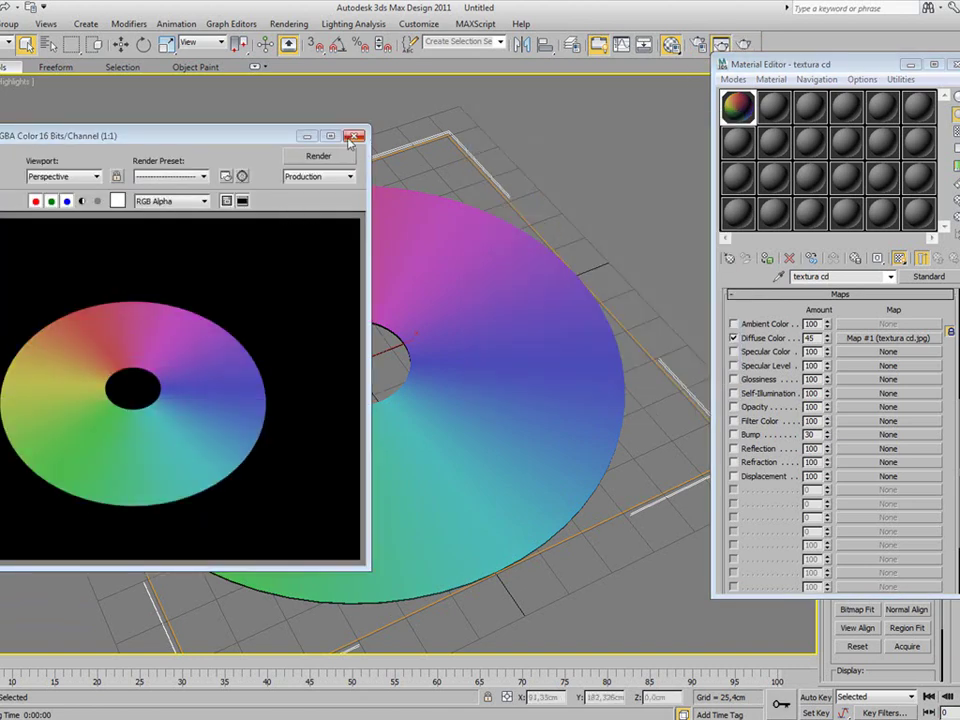
left_click(354, 135)
left_click_drag(765, 300, 748, 430)
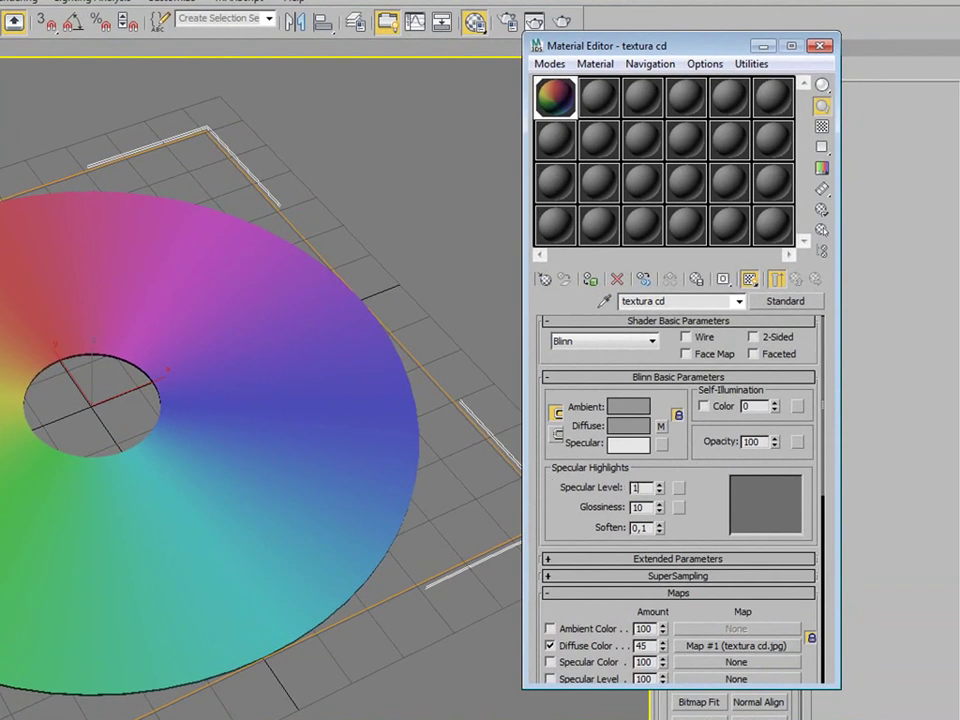
Give the disc material specular level 150 and glossiness 75.
type("50")
key("Return")
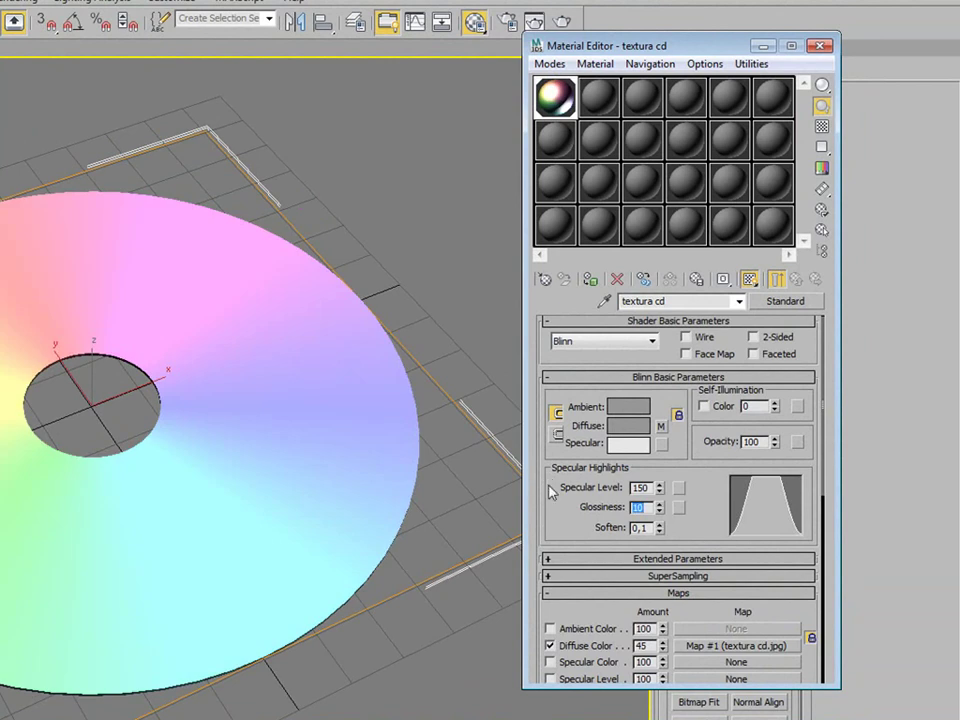
type("25")
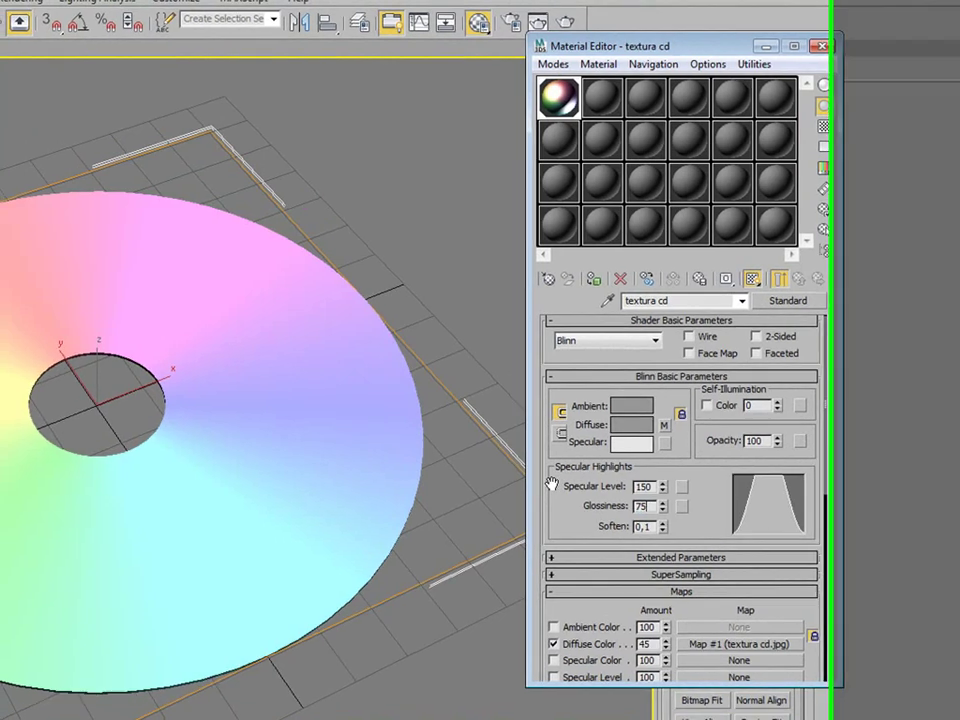
key("Return")
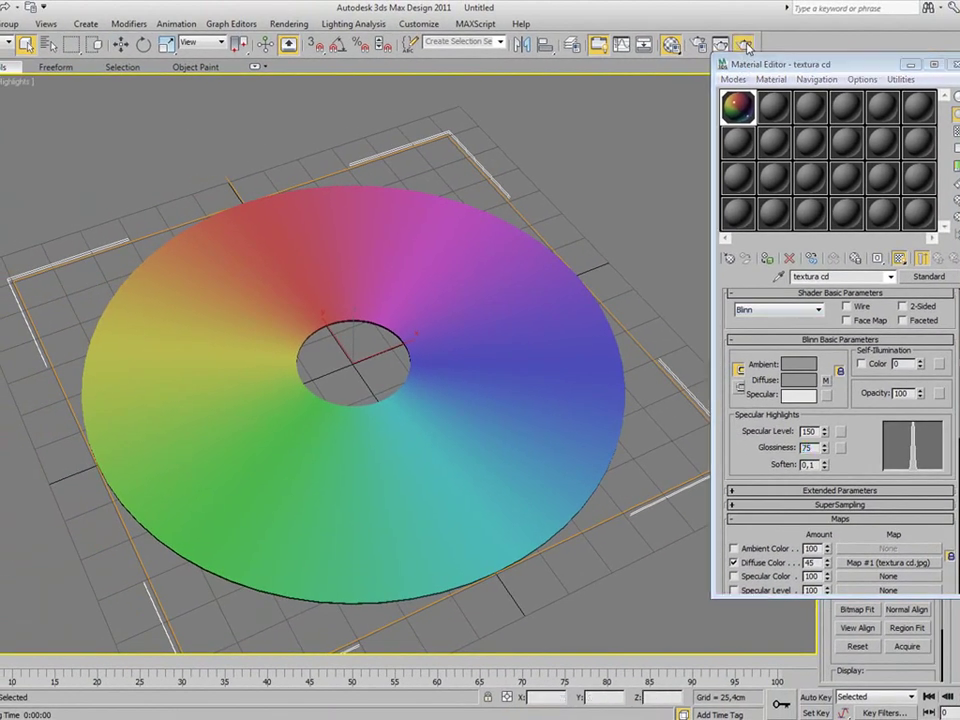
Render the shinier disc, then close the render window and the Material Editor.
left_click(745, 44)
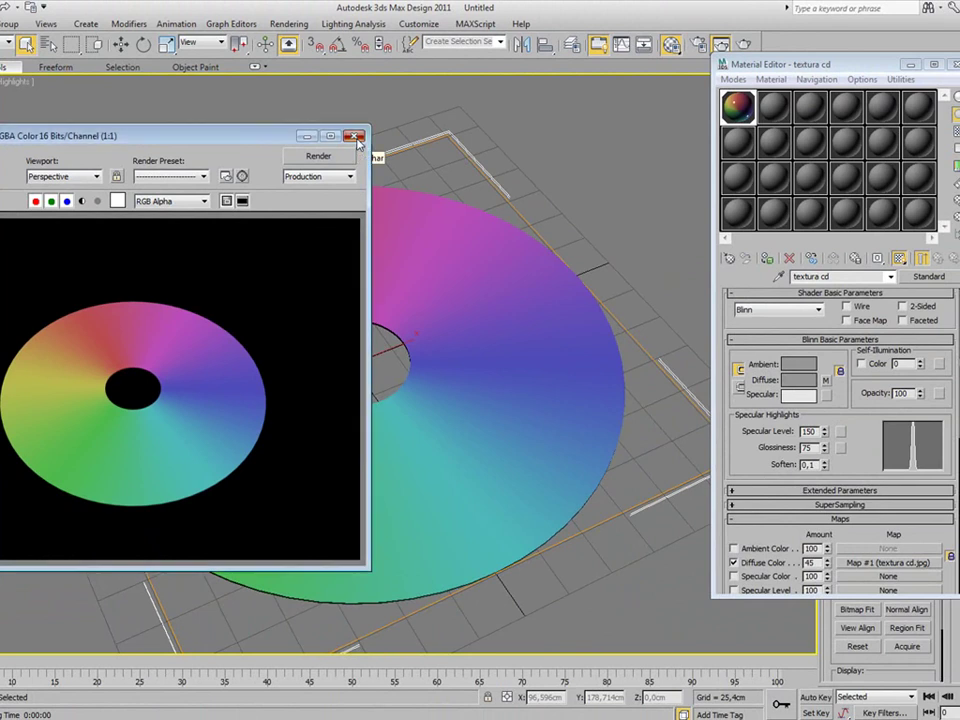
left_click(355, 137)
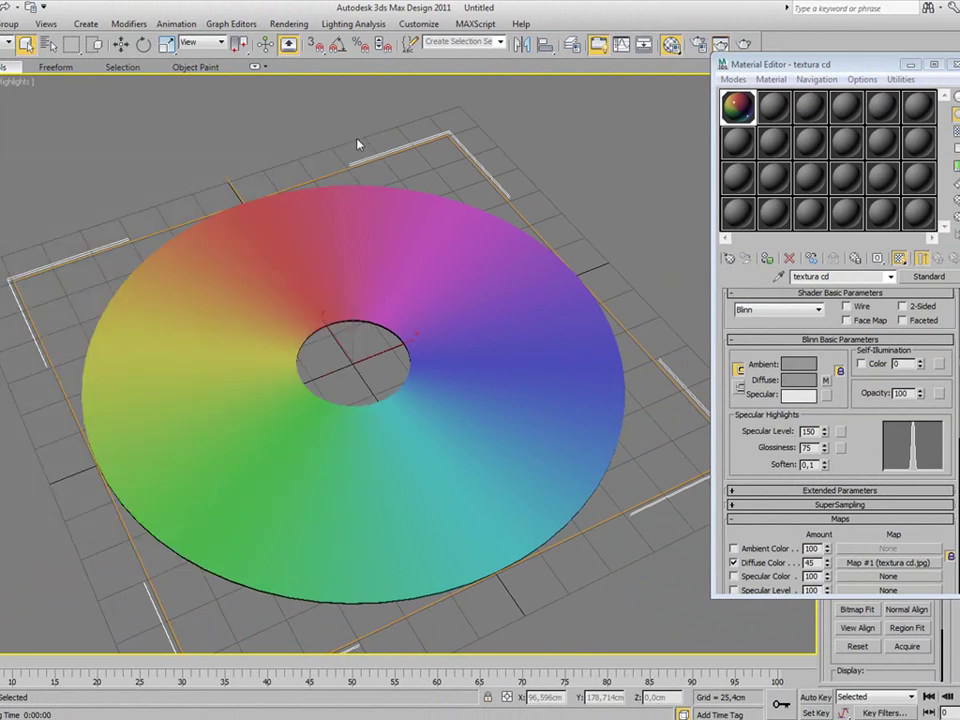
left_click(952, 64)
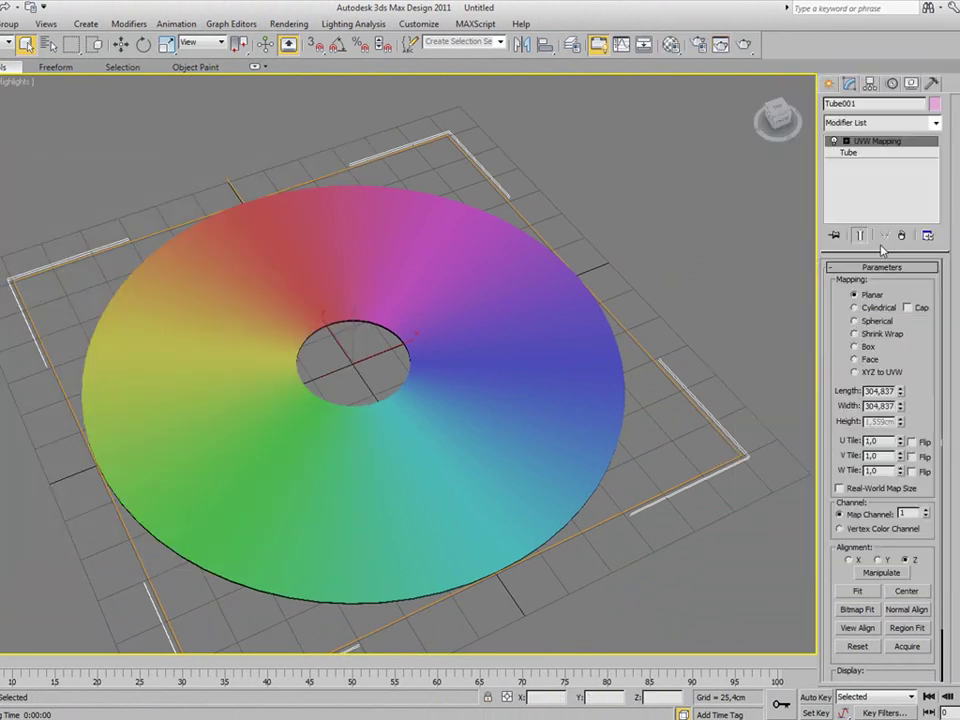
Draw a second tube, Tube002, ringing the disc's centre hole.
left_click(829, 86)
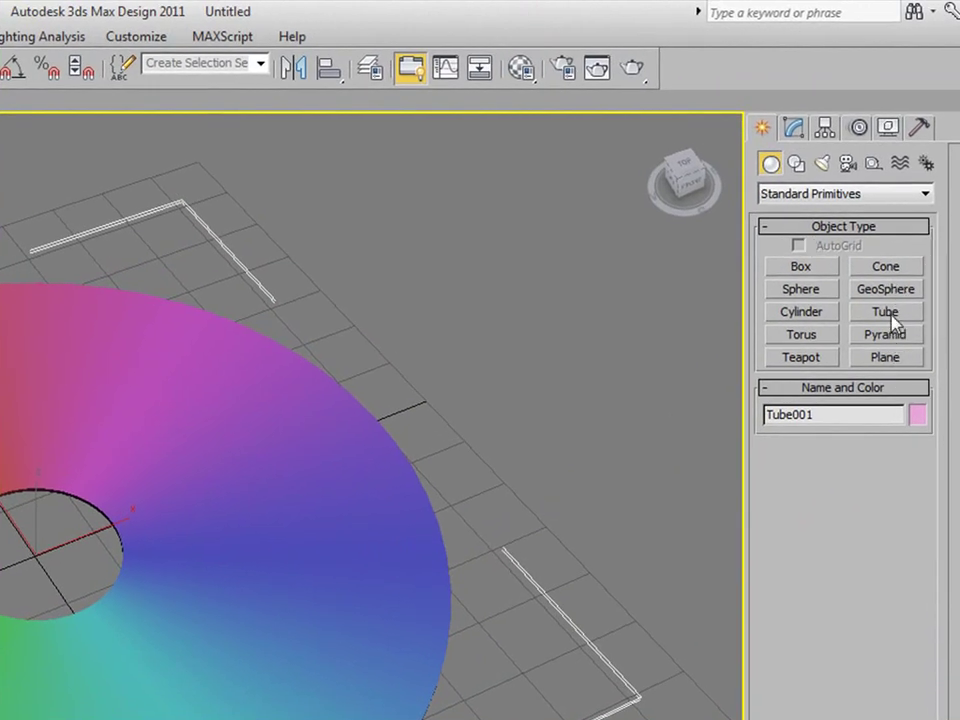
left_click(891, 318)
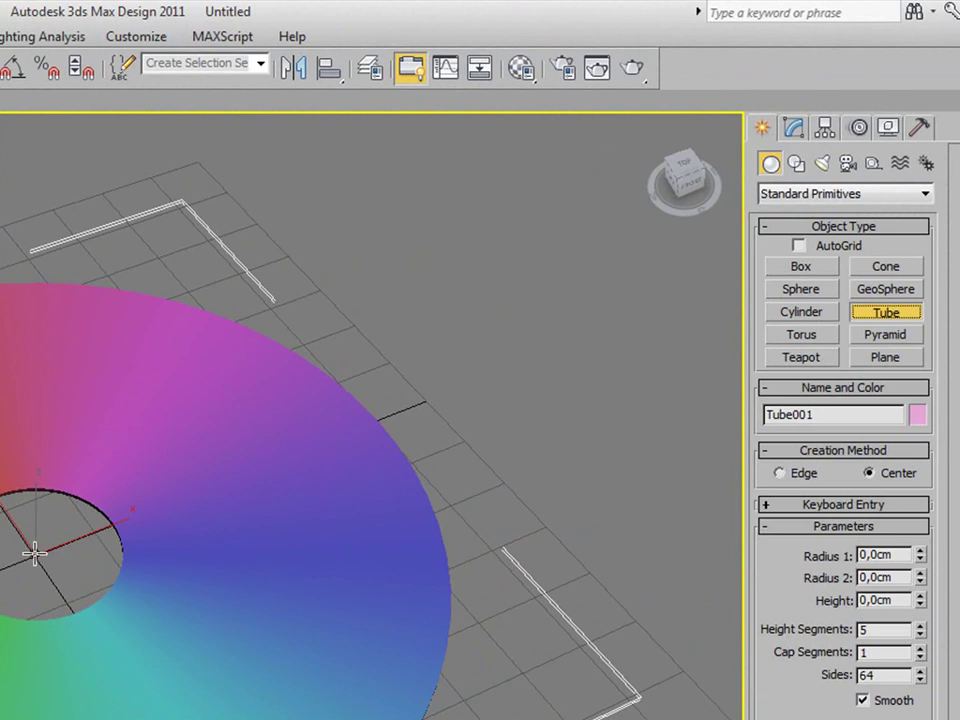
left_click_drag(34, 553, 102, 586)
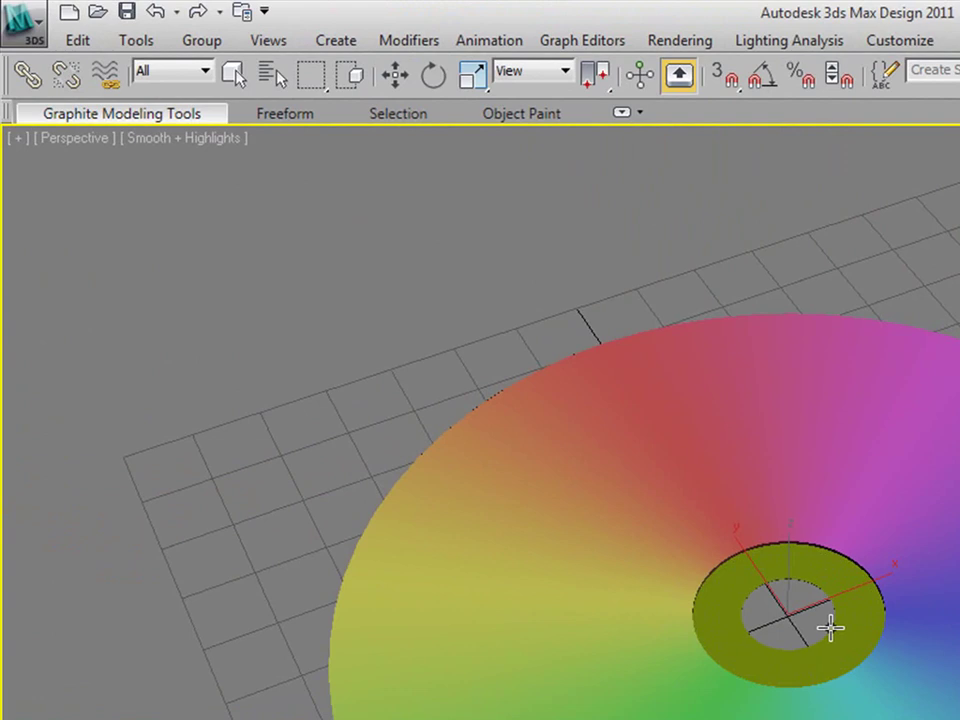
left_click(831, 626)
left_click(831, 626)
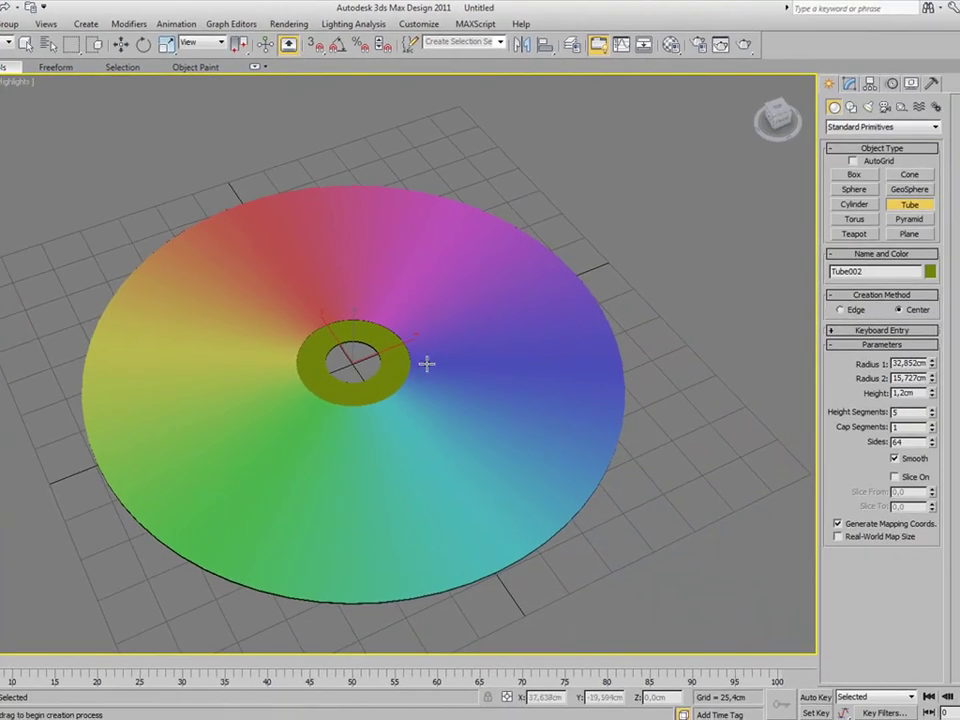
Create a new material named 'transparencia' with opacity 40.
key("m")
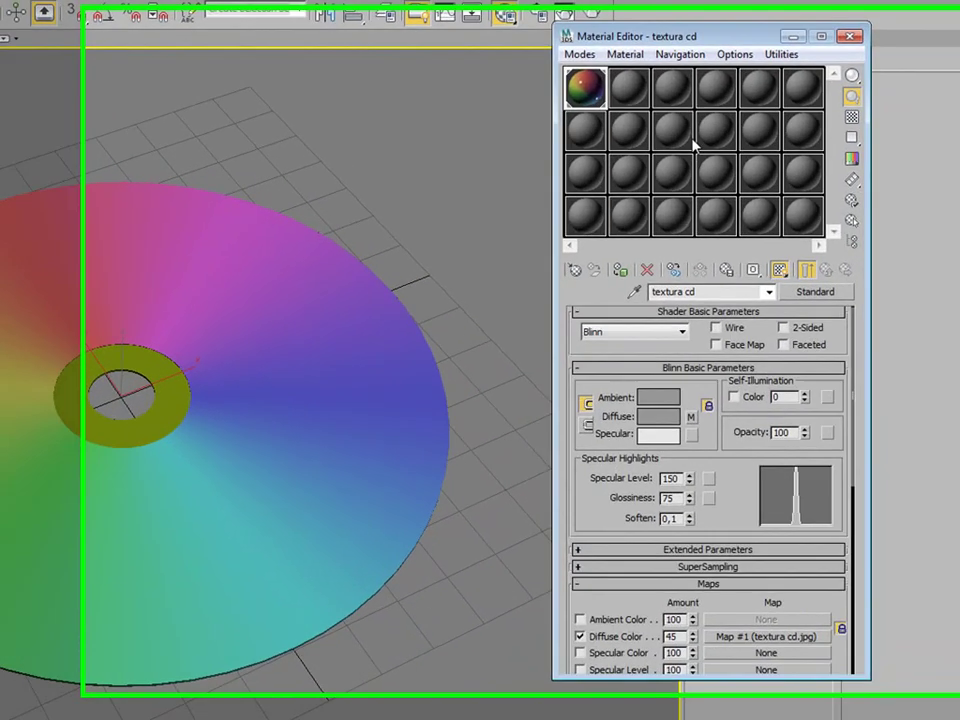
left_click(650, 91)
left_click(673, 298)
type("tran")
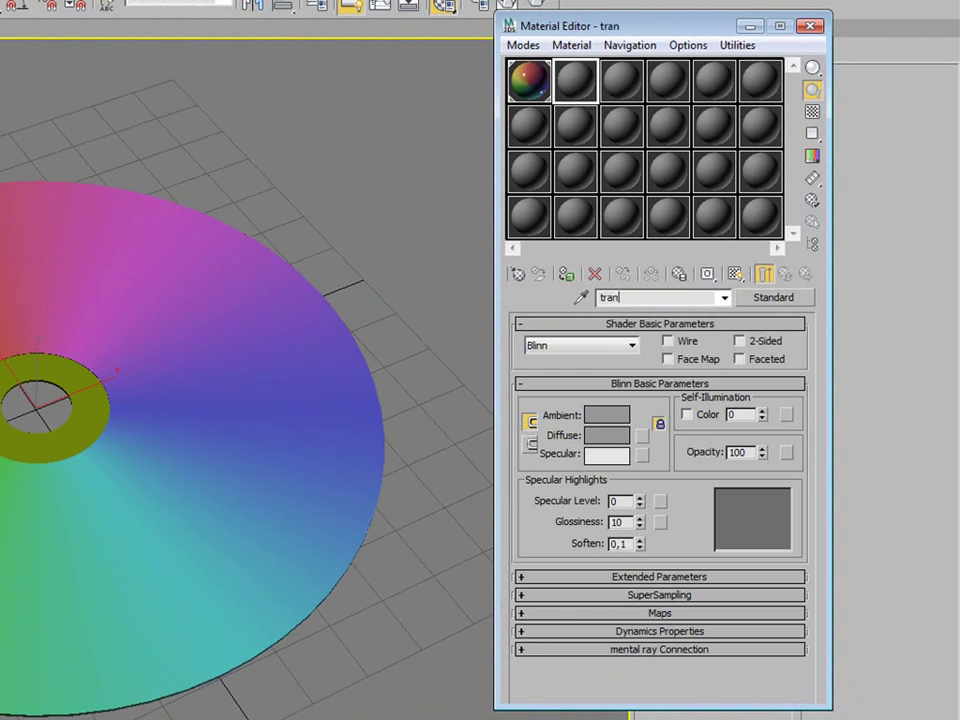
type("sparencia")
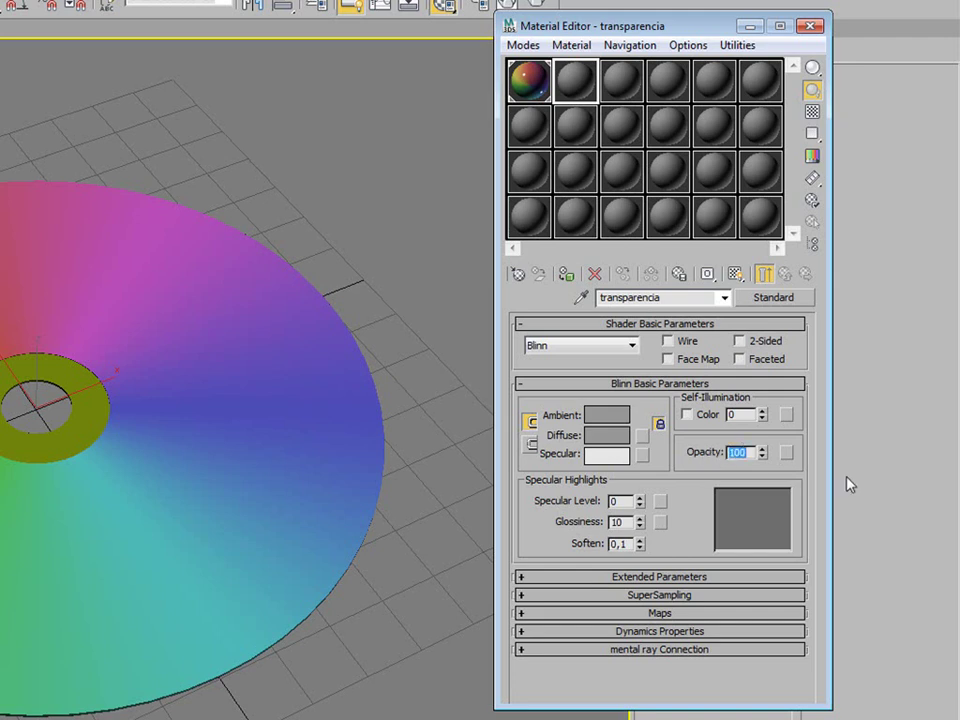
type("40")
key("Return")
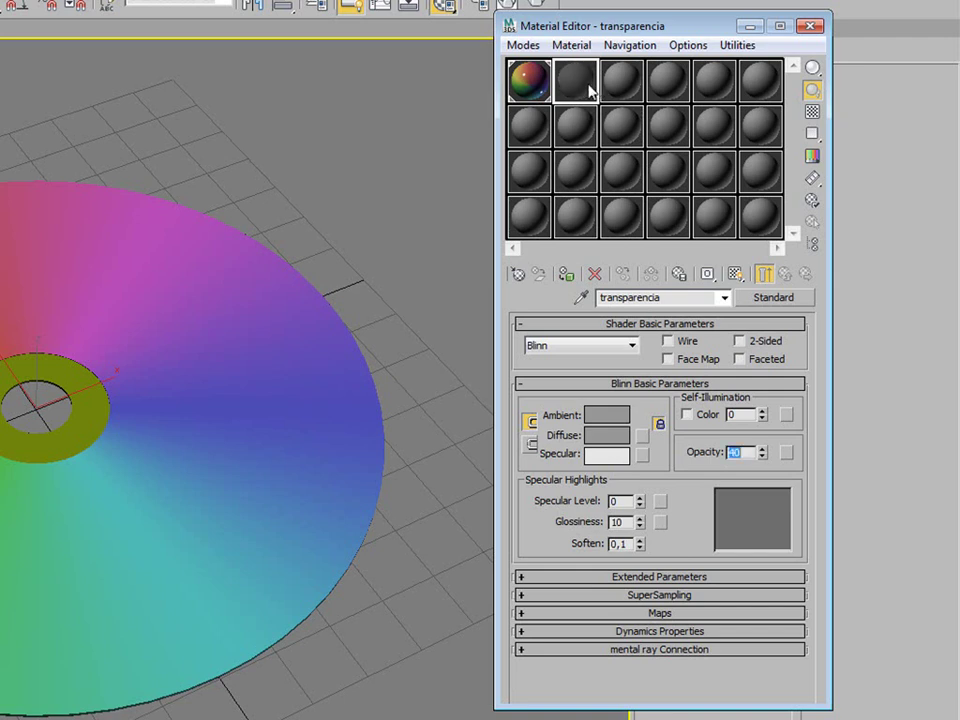
double_click(589, 90)
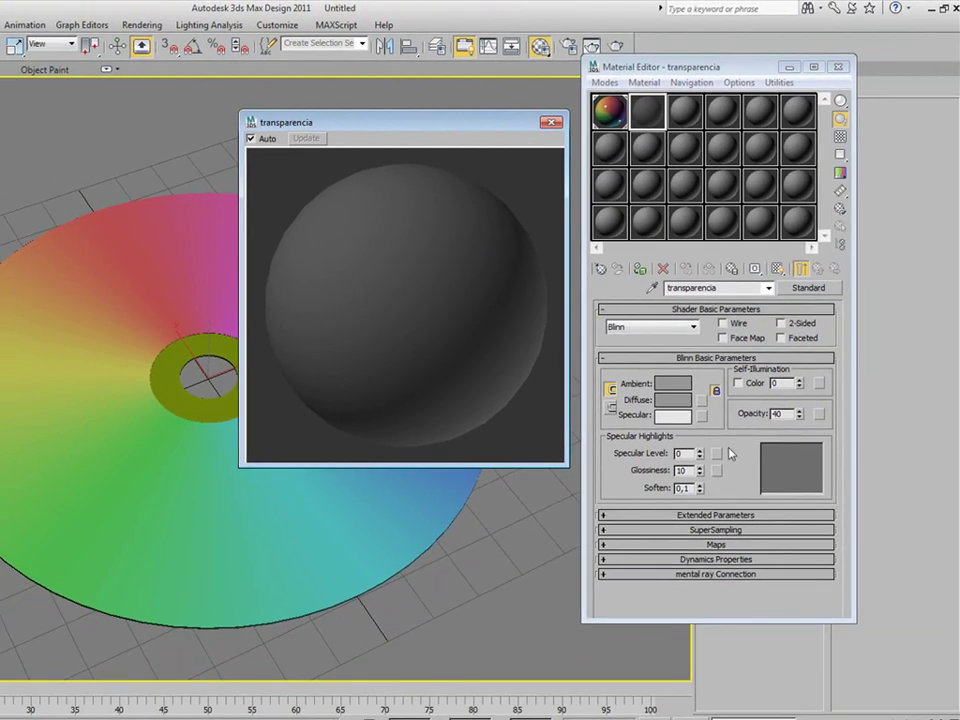
Re-enter the transparencia opacity as 40 and set its ambient colour to white.
left_click(787, 413)
type("100")
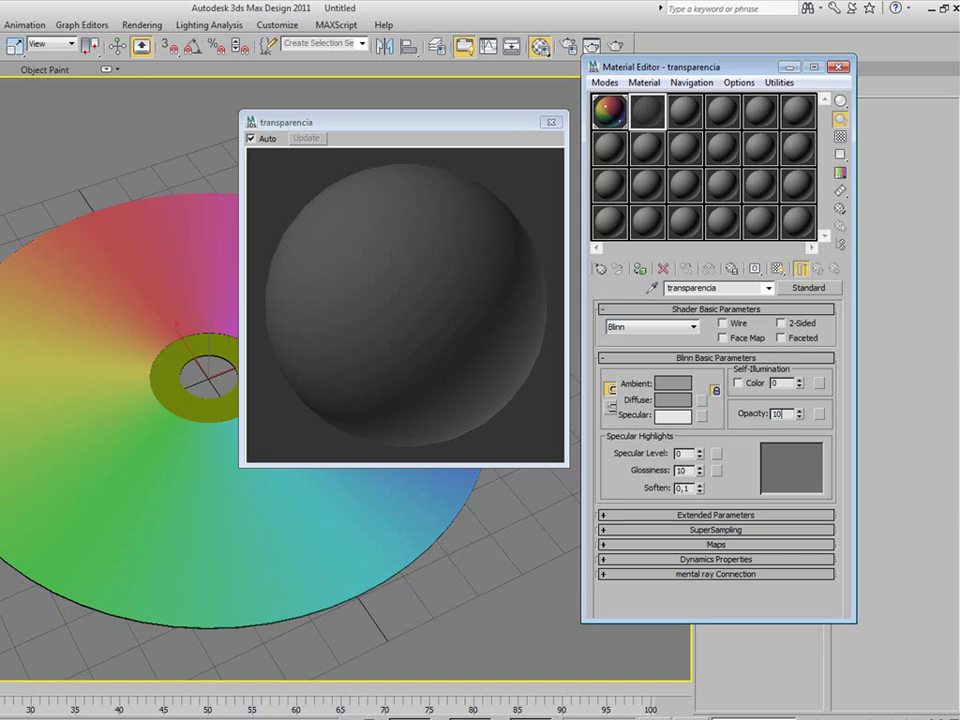
key("Return")
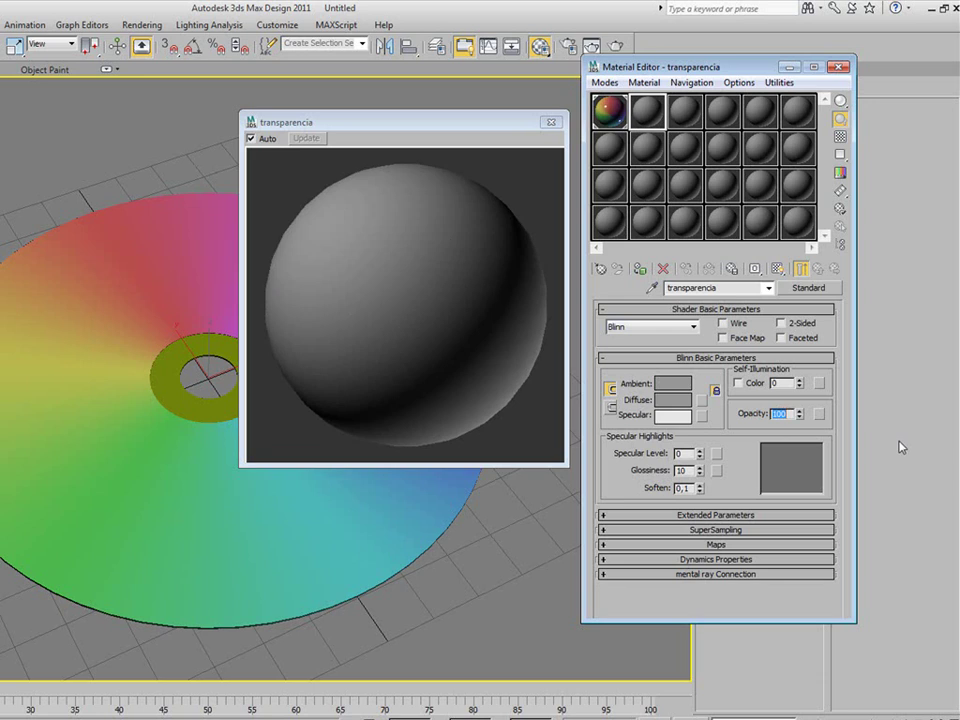
type("40")
key("Return")
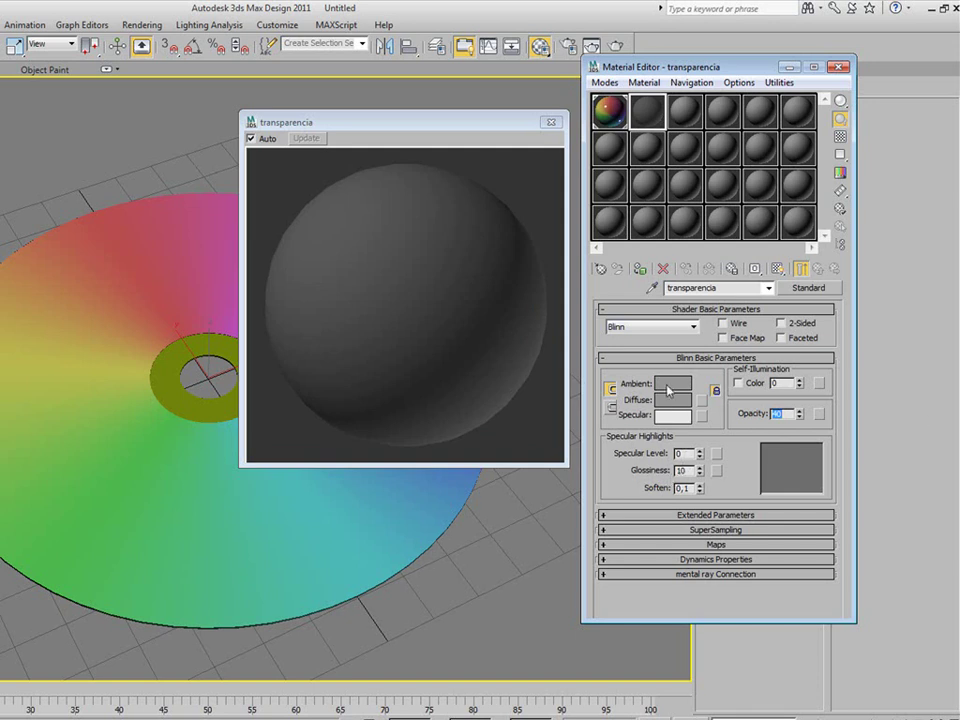
left_click(668, 388)
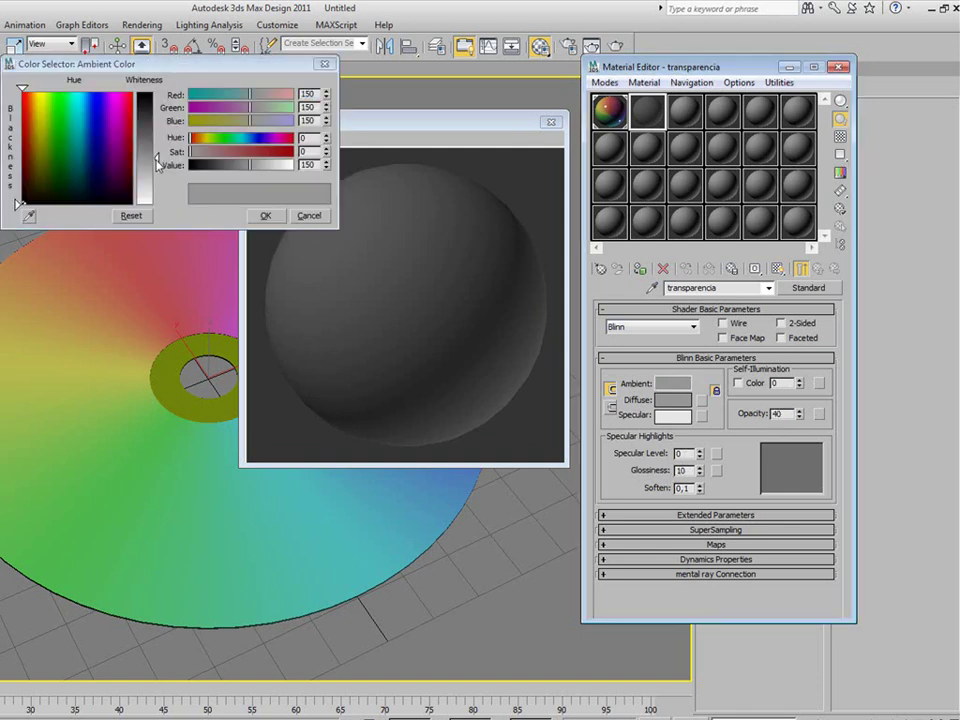
left_click_drag(157, 165, 157, 203)
left_click(265, 215)
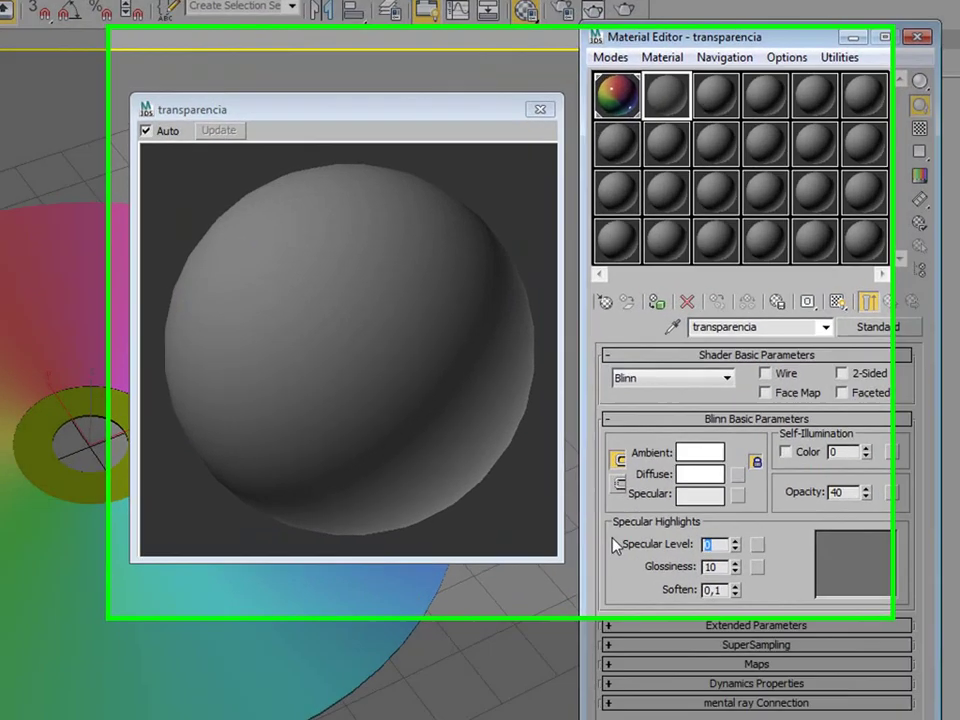
Set specular level 150 and glossiness 40, then apply transparencia to the centre ring.
type("150")
key("Return")
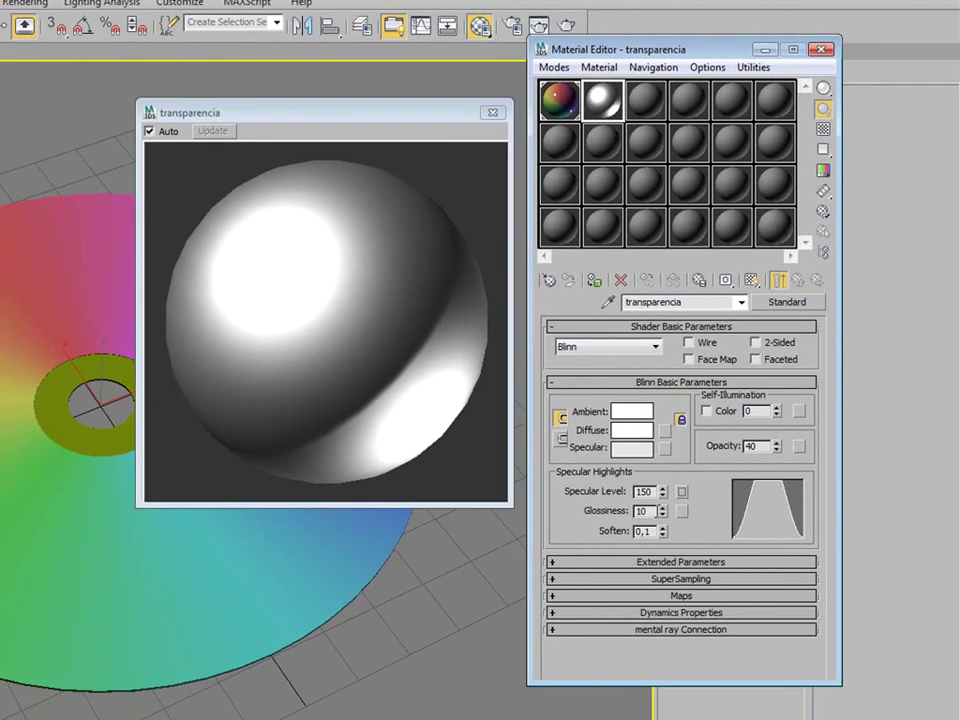
key("Tab")
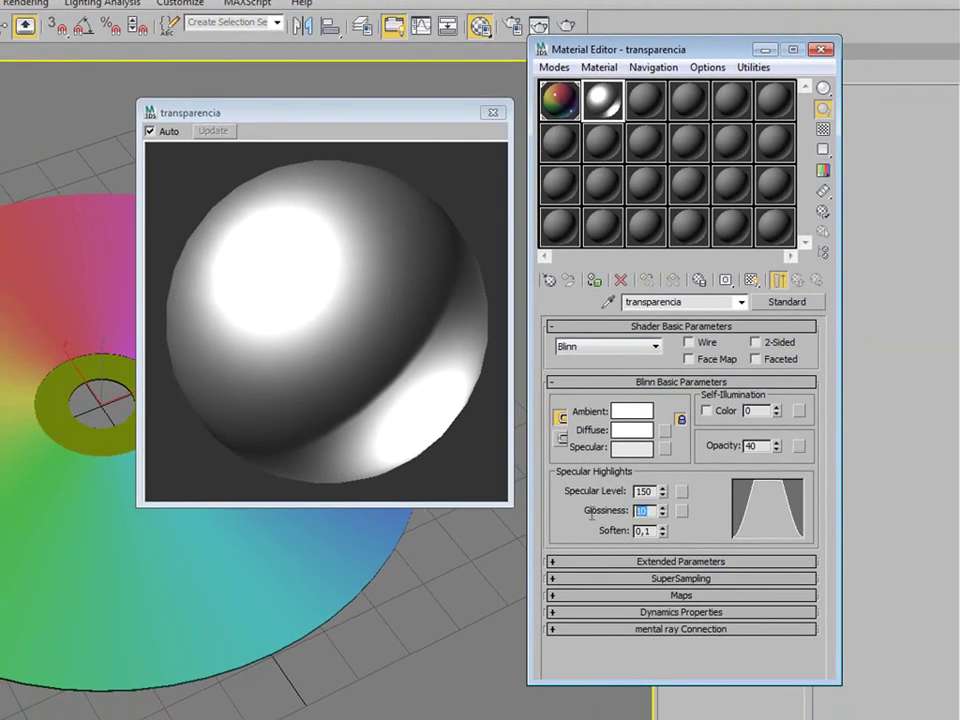
type("40")
key("Return")
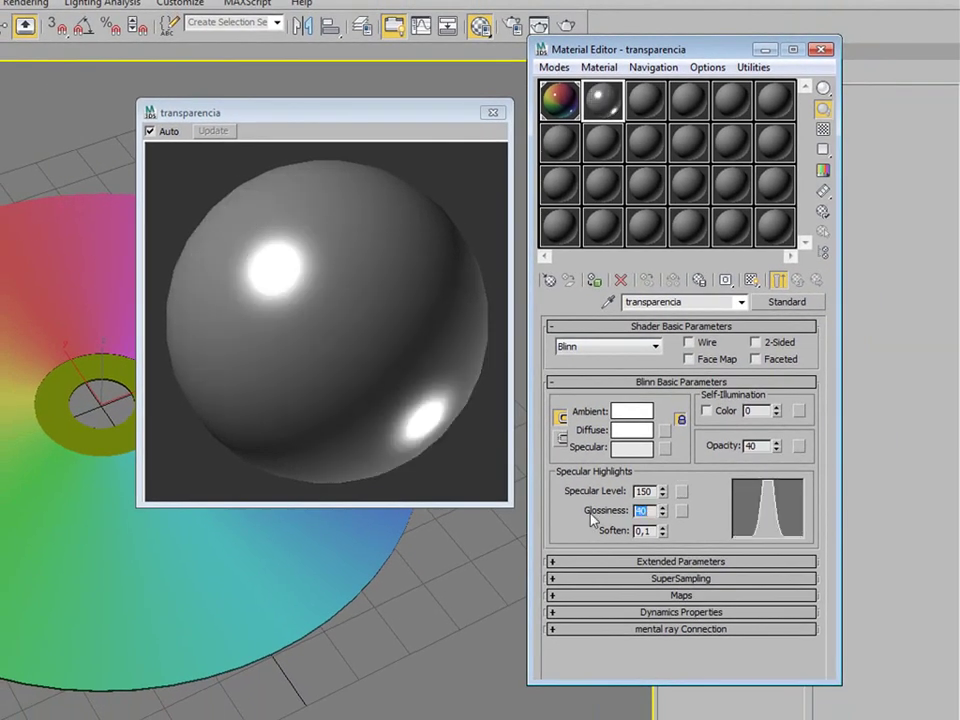
left_click_drag(419, 100, 421, 45)
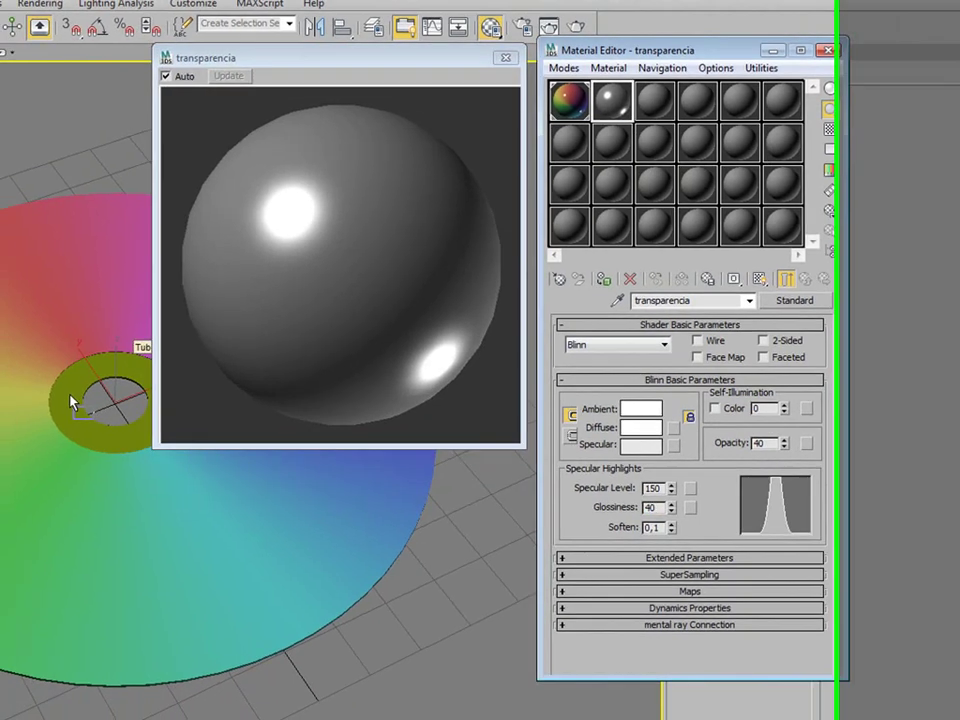
left_click_drag(597, 102, 100, 395)
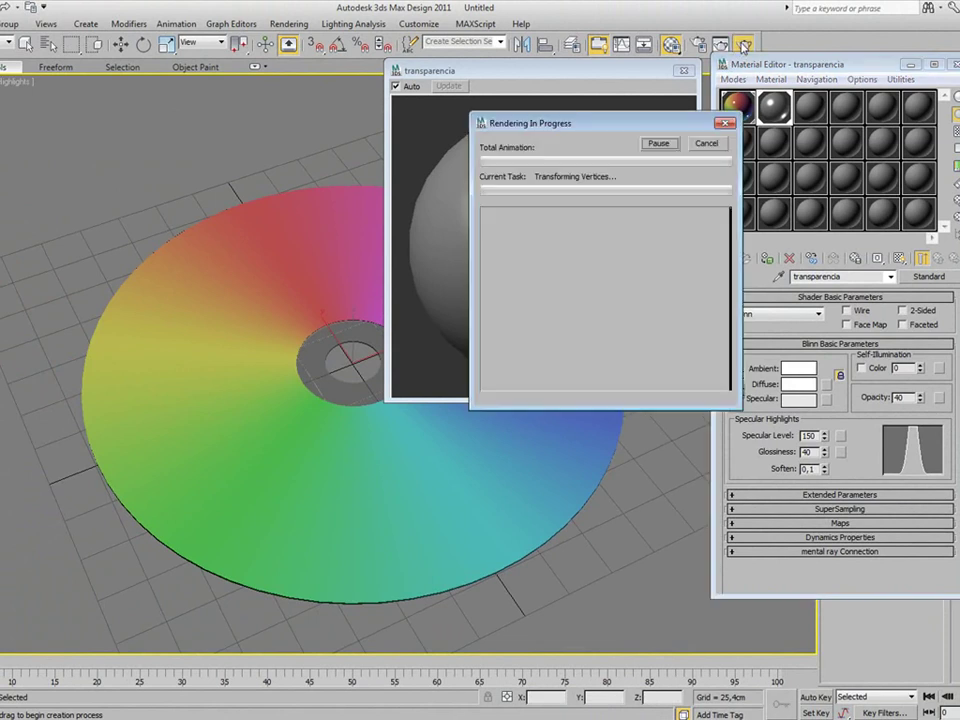
Render the scene with Shift+Q and close the rendered image window.
key("shift+q")
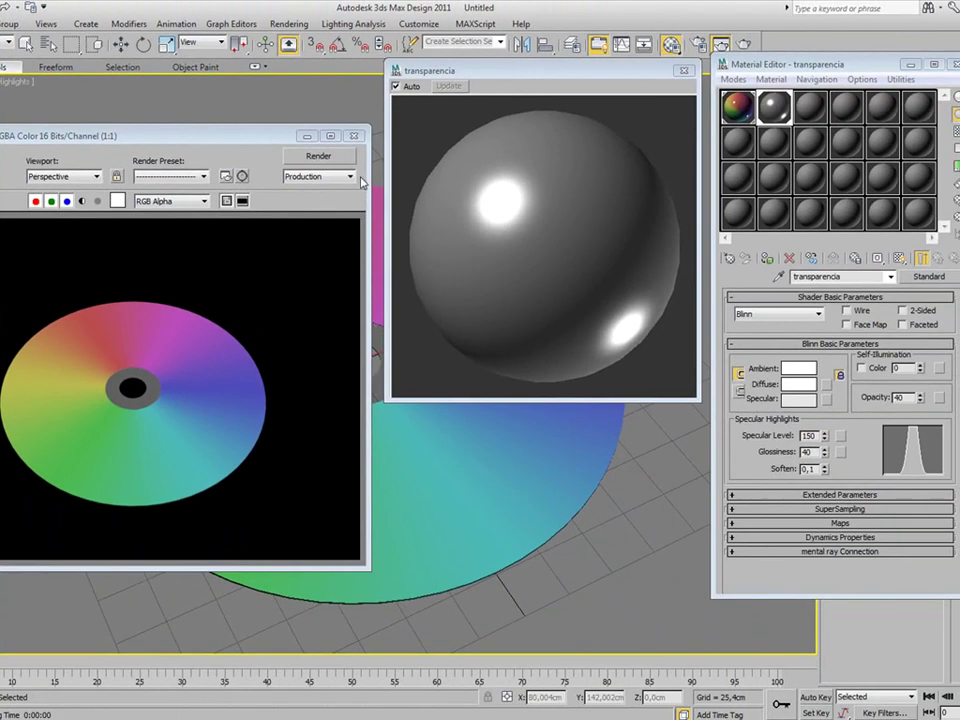
left_click(356, 137)
Close the material windows and reduce the disc tube's radius to 149,221 cm.
left_click(683, 70)
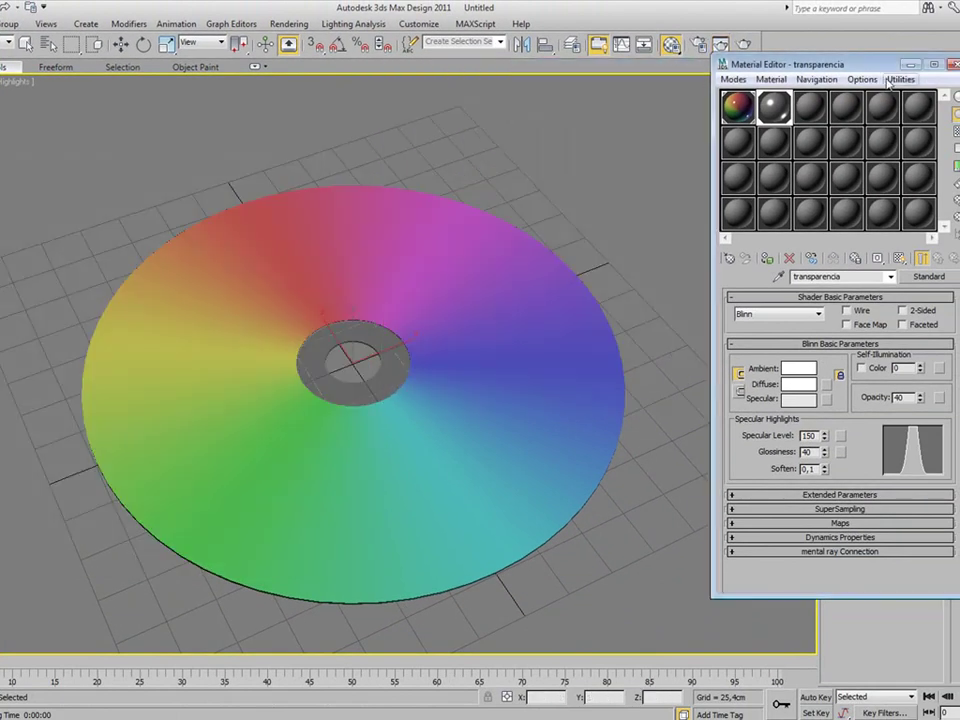
left_click(953, 66)
left_click(852, 86)
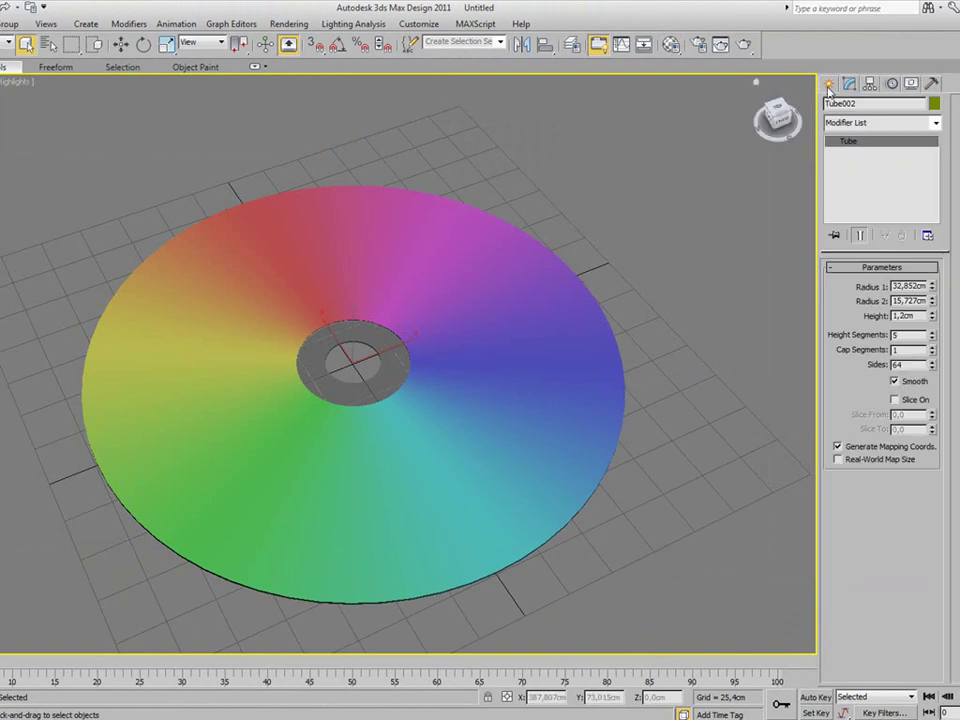
left_click(120, 44)
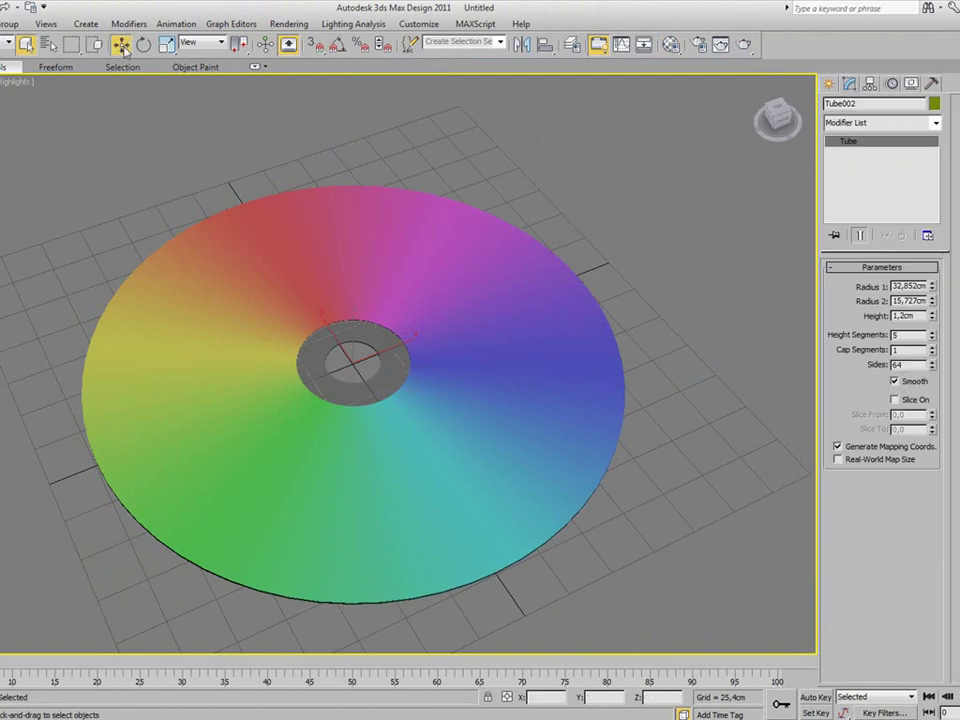
left_click(481, 275)
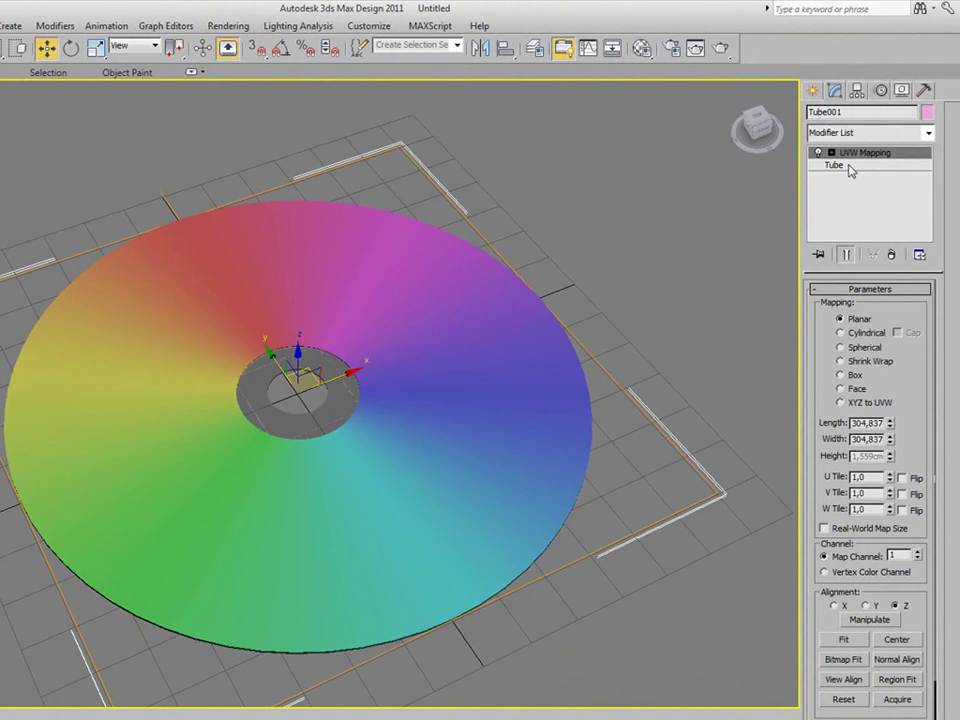
left_click(850, 155)
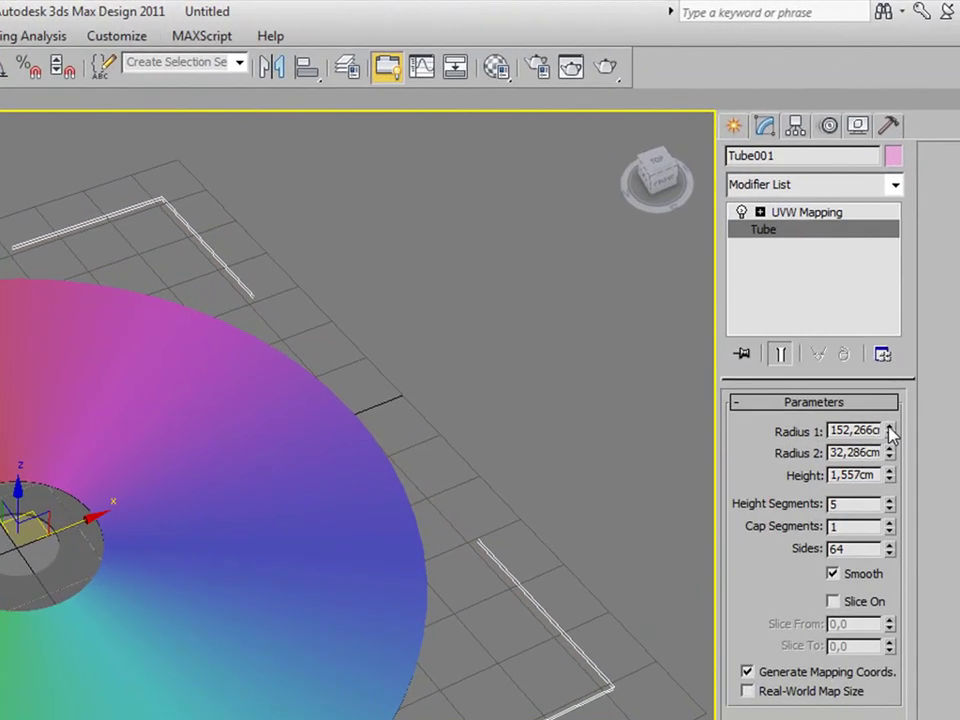
left_click_drag(924, 311, 925, 318)
mouse_move(890, 440)
left_mouse_down()
mouse_move(890, 448)
mouse_move(890, 428)
mouse_move(890, 464)
mouse_move(889, 431)
left_mouse_up()
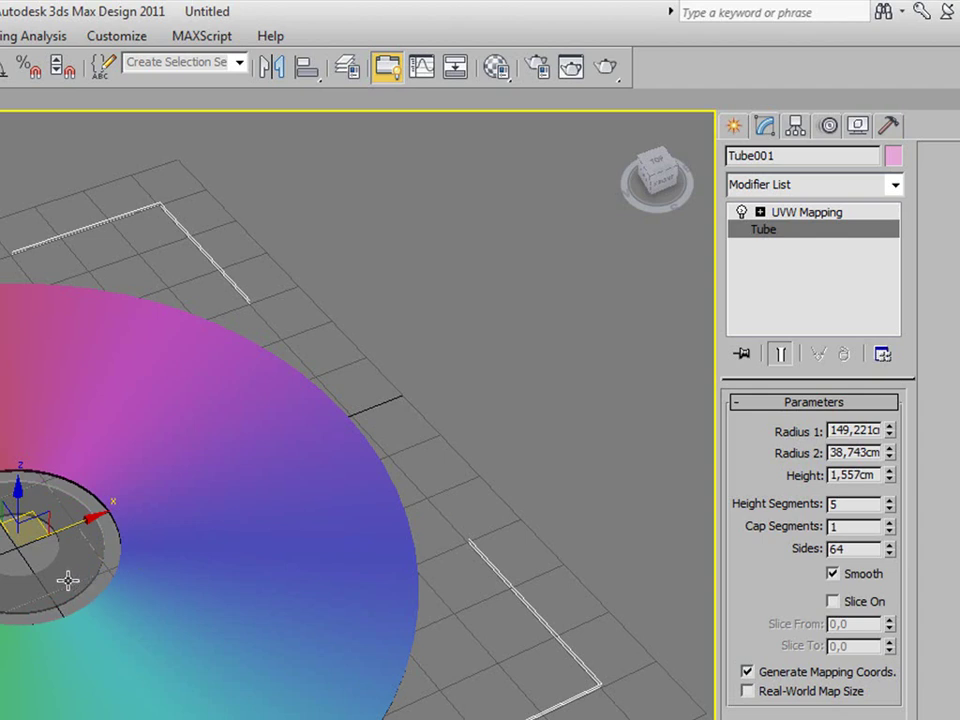
Widen the centre ring Tube002 to 40,736 cm outer and 16,828 cm inner radius.
left_click_drag(75, 578, 67, 580)
left_click_drag(890, 452, 892, 399)
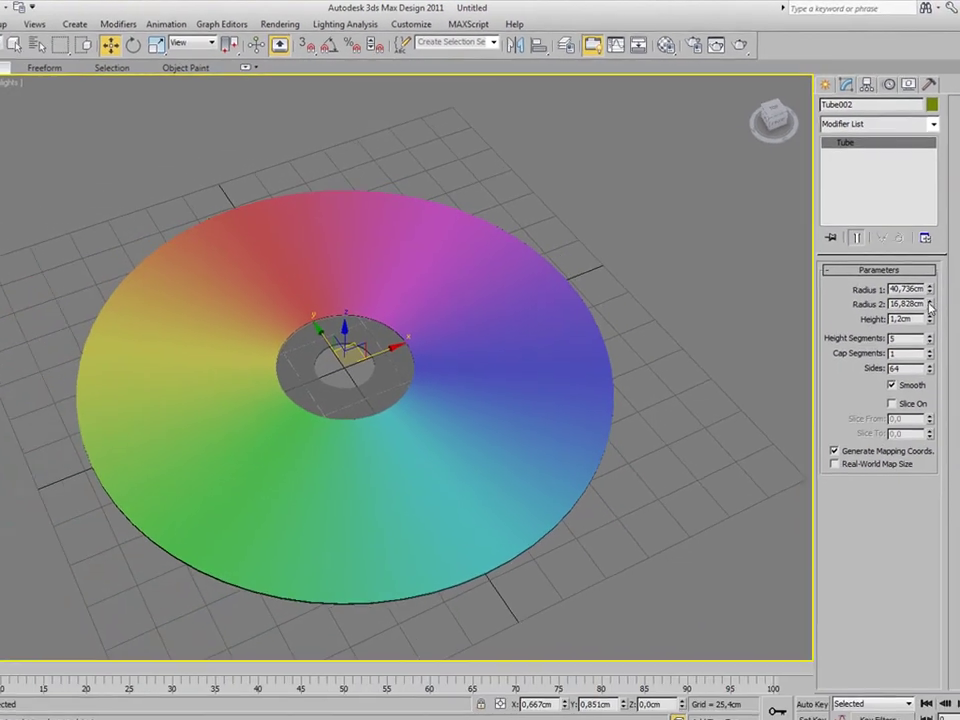
left_click(557, 232)
Group the disc and its centre ring under the name 'cd' and frame the whole disc.
left_click_drag(548, 176, 204, 495)
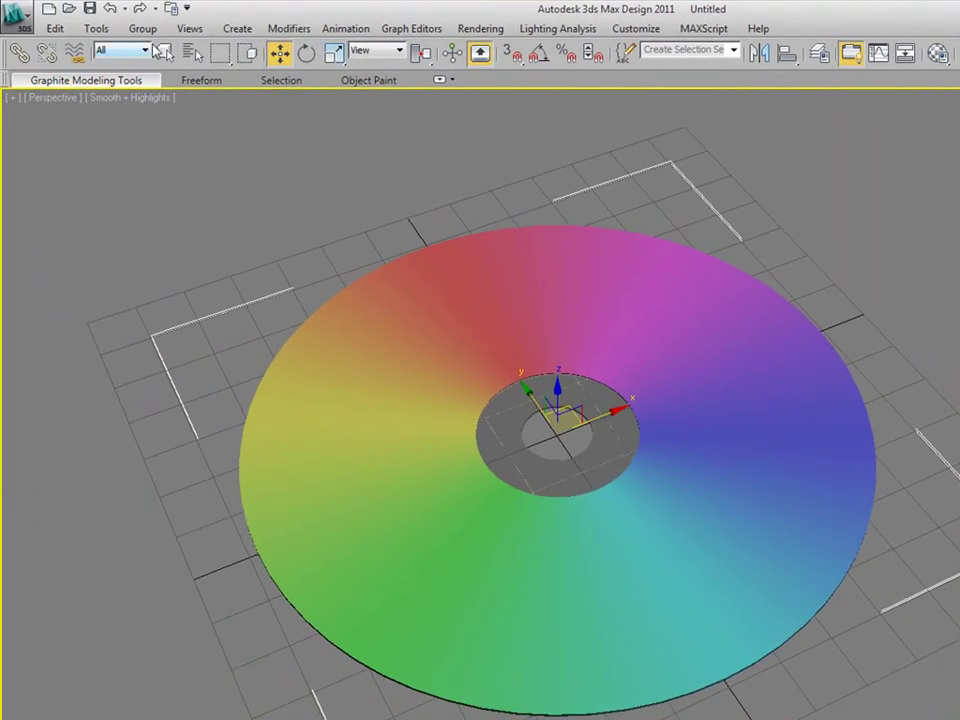
left_click(142, 28)
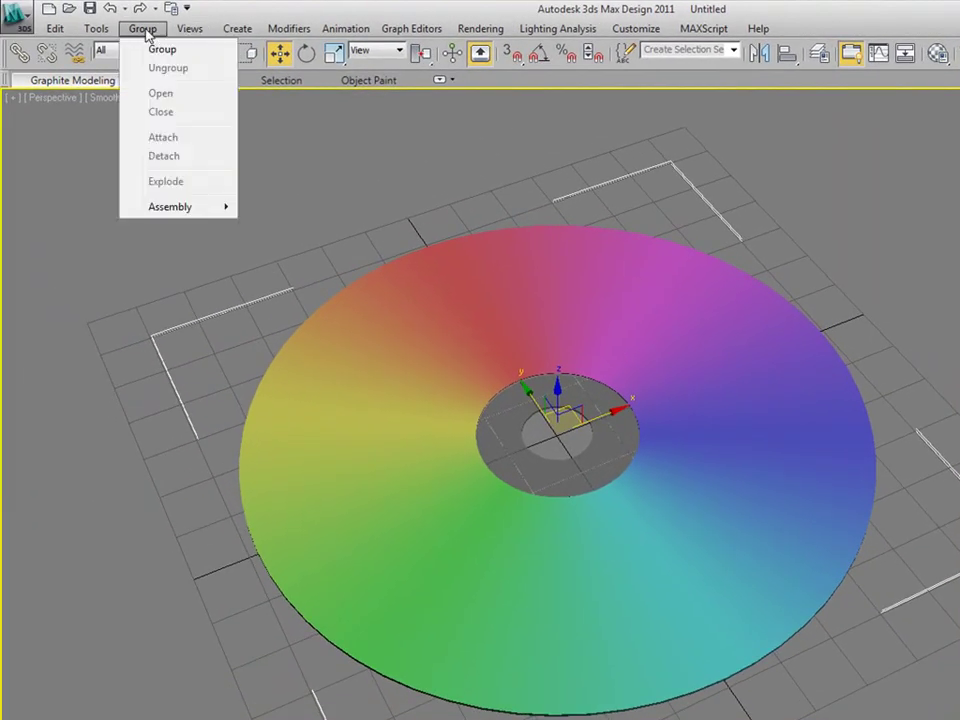
left_click(152, 48)
type("cd")
key("Return")
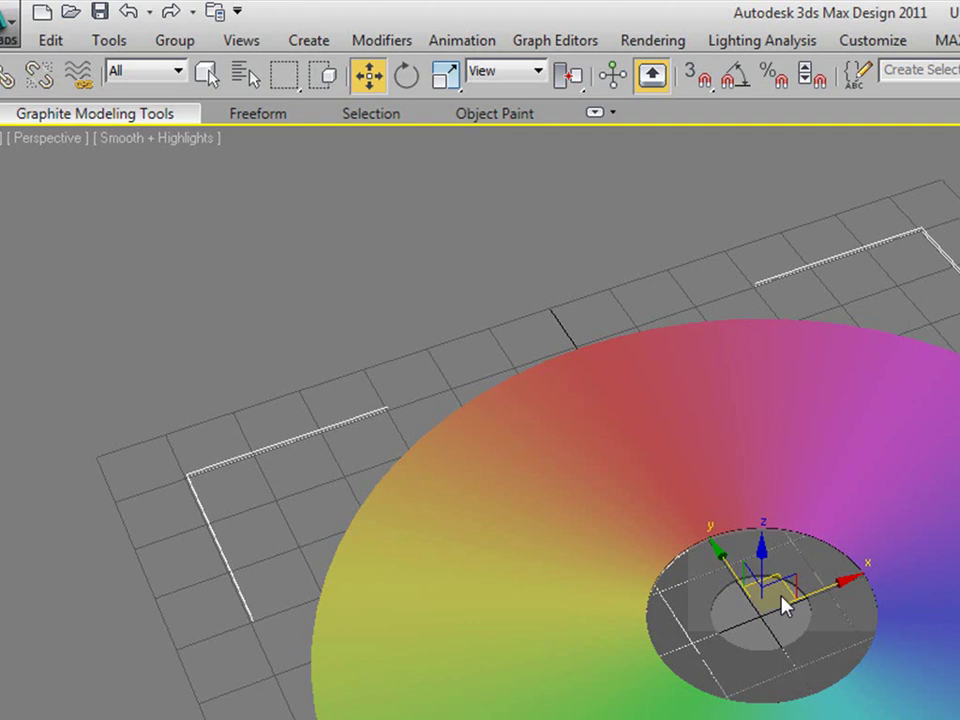
scroll(785, 592, "down", 3)
scroll(624, 514, "down", 2)
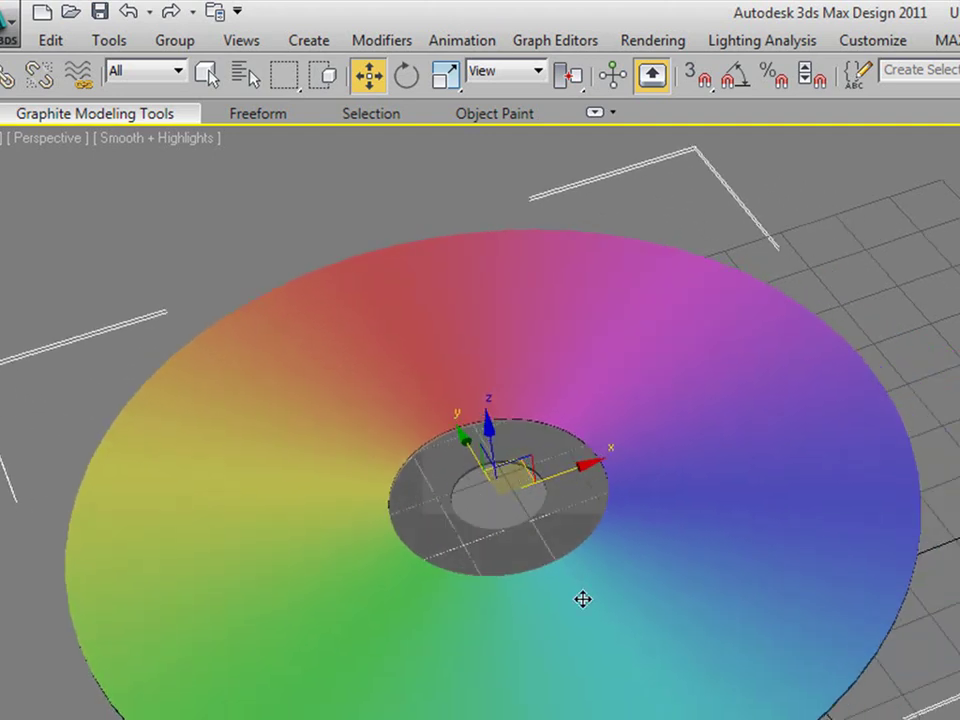
key("alt+z")
left_click_drag(655, 572, 656, 613)
middle_click_drag(662, 604, 439, 514)
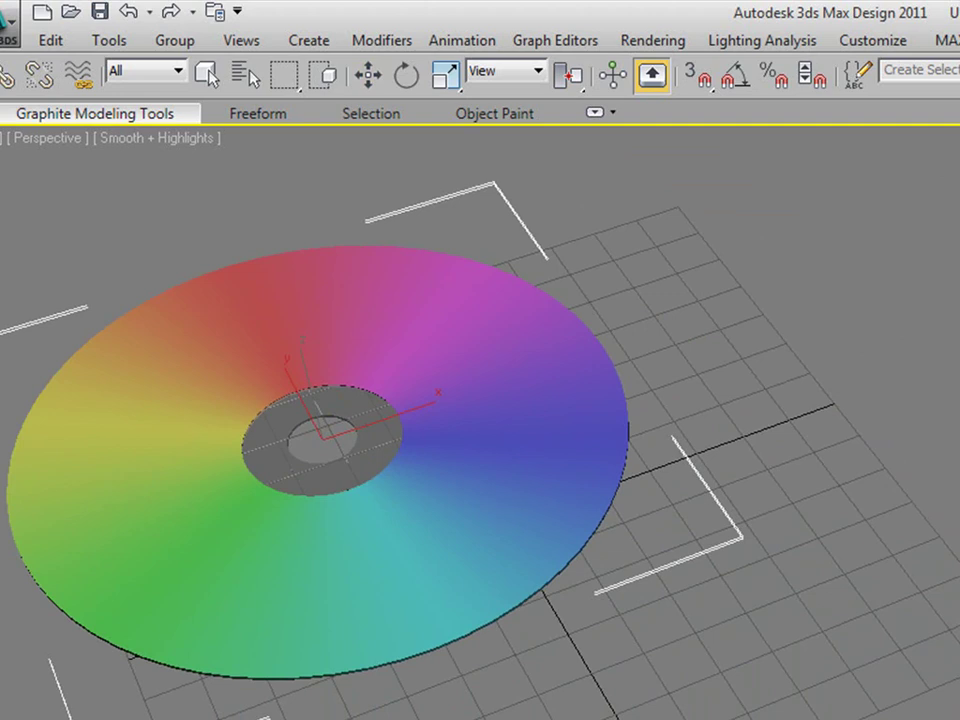
middle_click_drag(501, 471, 464, 469)
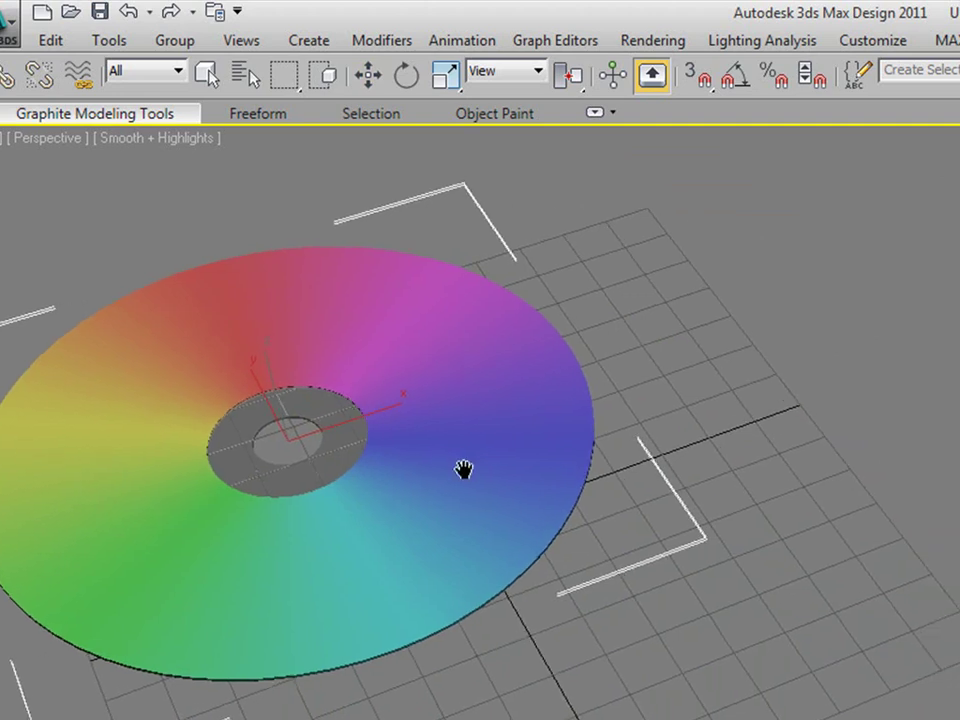
In Top view, draw a large flat box and move it beside the disc.
key("t")
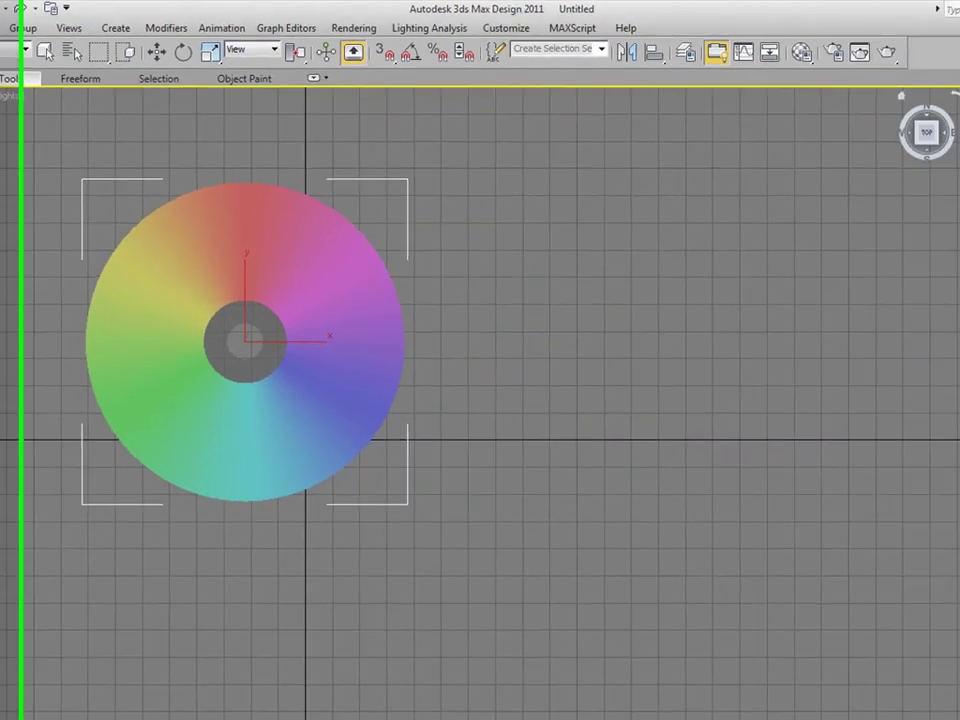
left_click(890, 92)
left_click(917, 189)
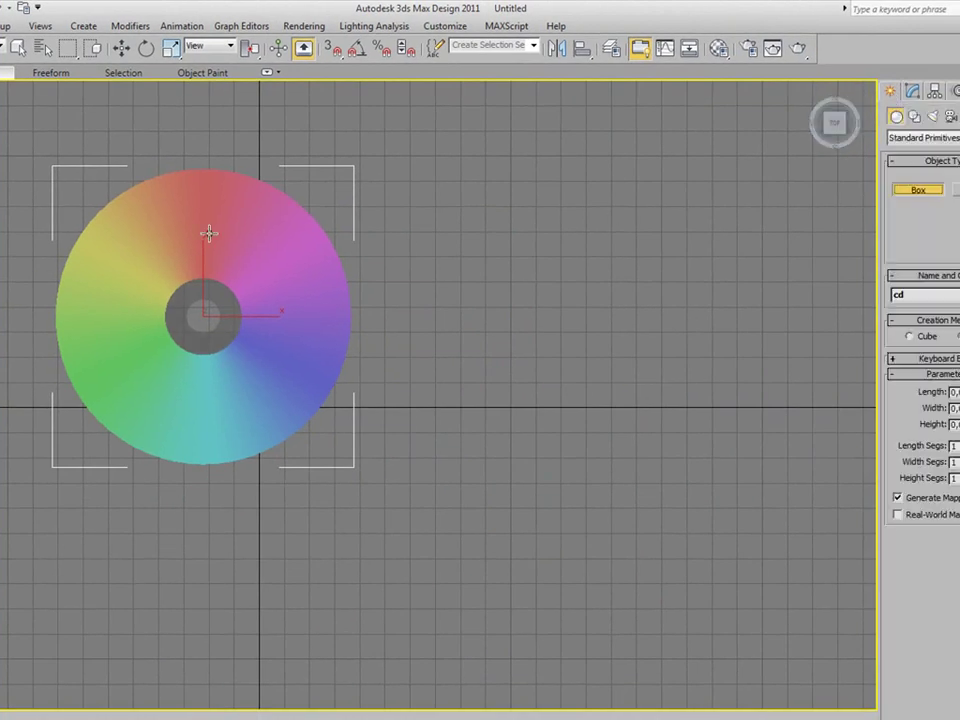
left_click_drag(30, 161, 385, 485)
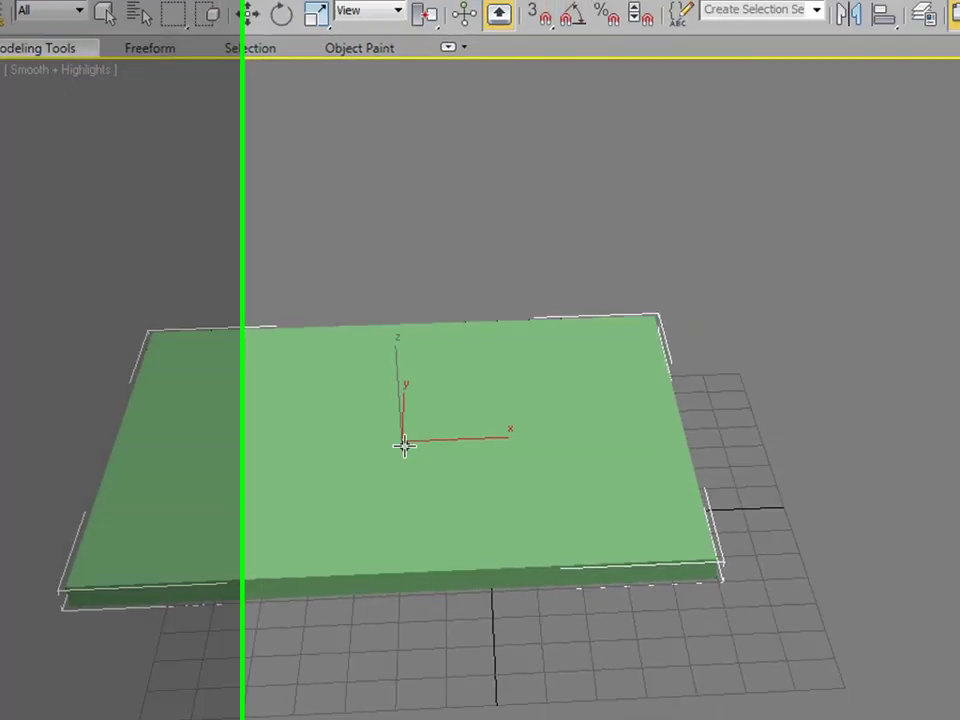
key("w")
mouse_move(176, 452)
left_mouse_down()
mouse_move(424, 439)
mouse_move(578, 371)
left_mouse_up()
middle_click_drag(578, 371, 26, 451)
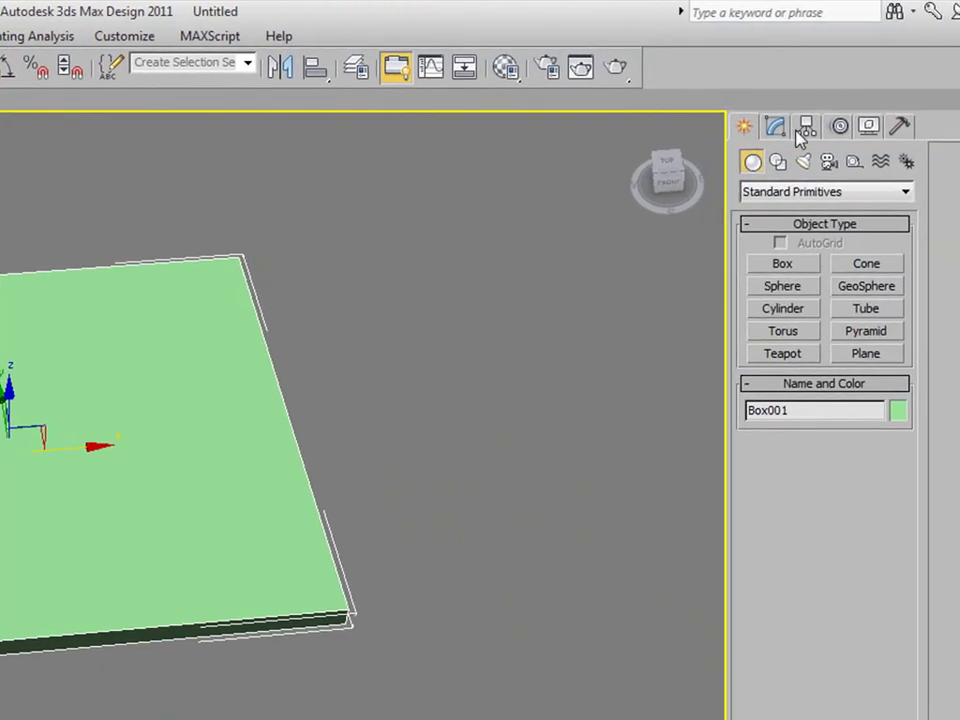
Set the box to 5 length, 5 width and 3 height segments.
left_click(778, 129)
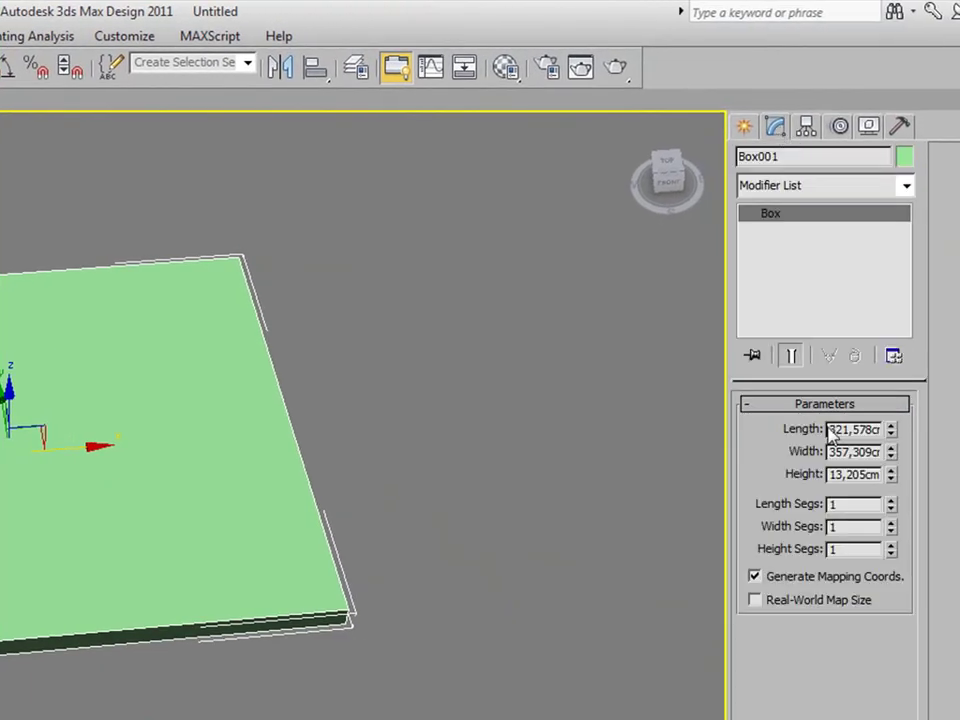
left_click(891, 502)
left_click(891, 502)
left_click(891, 502)
left_click(891, 502)
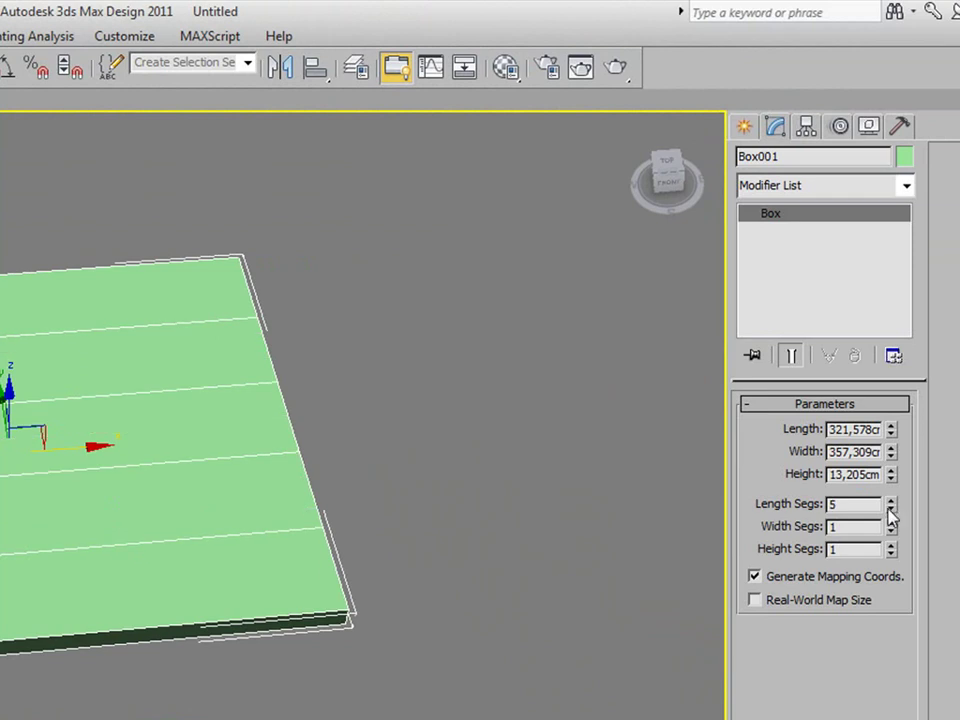
left_click(891, 524)
left_click(891, 524)
left_click(891, 524)
left_click(891, 524)
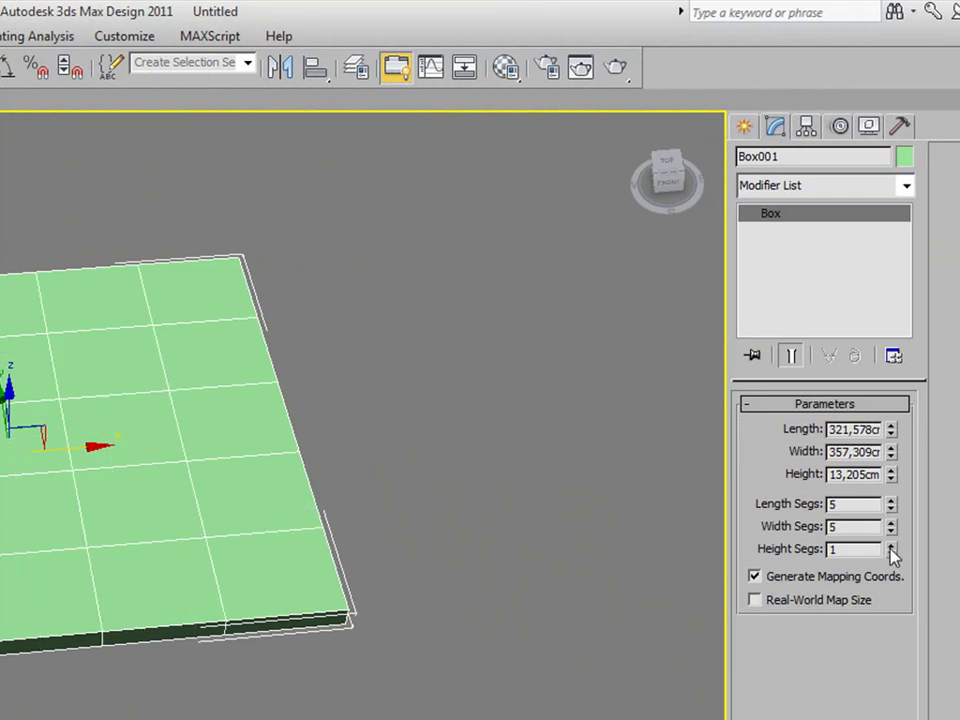
left_click(891, 546)
left_click(891, 546)
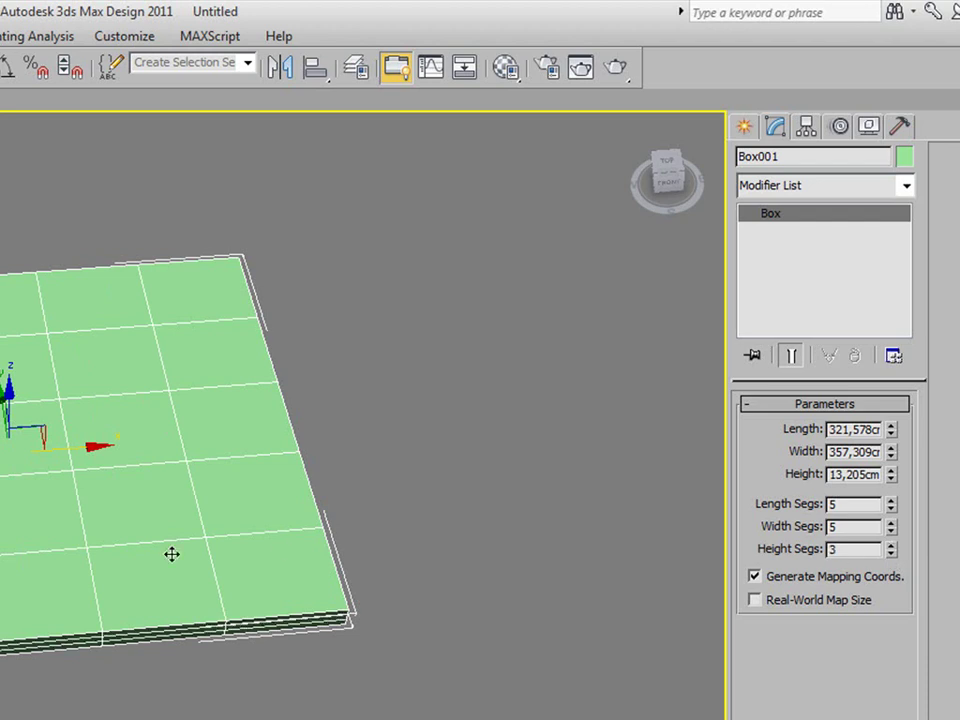
scroll(107, 617, "down", 1)
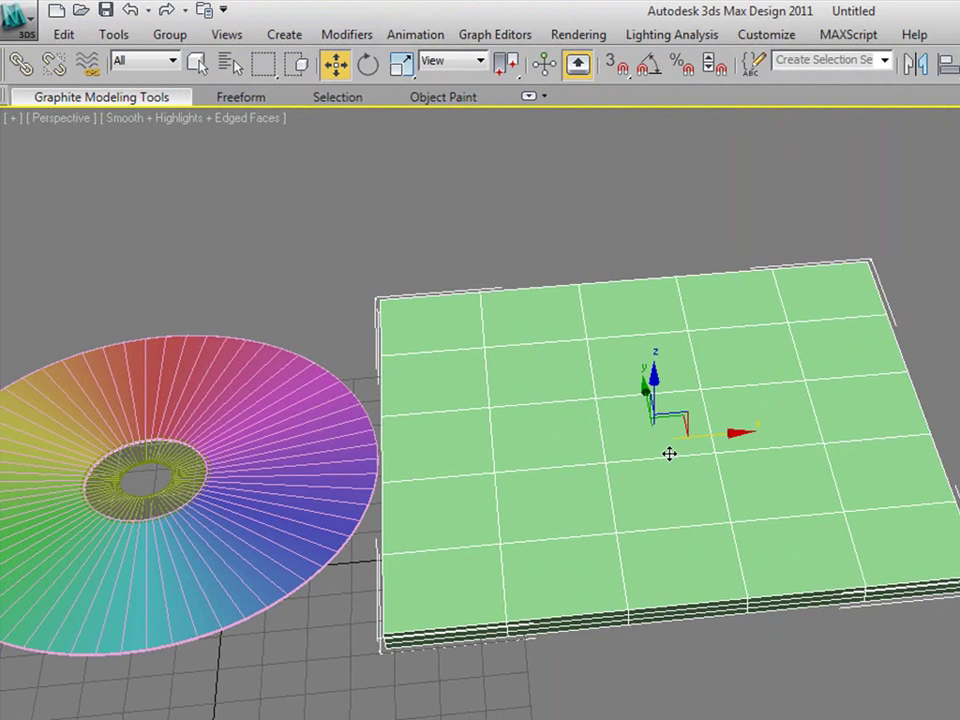
Convert the box to Editable Poly and push the inner left and right vertex columns toward its edges.
right_click(669, 454)
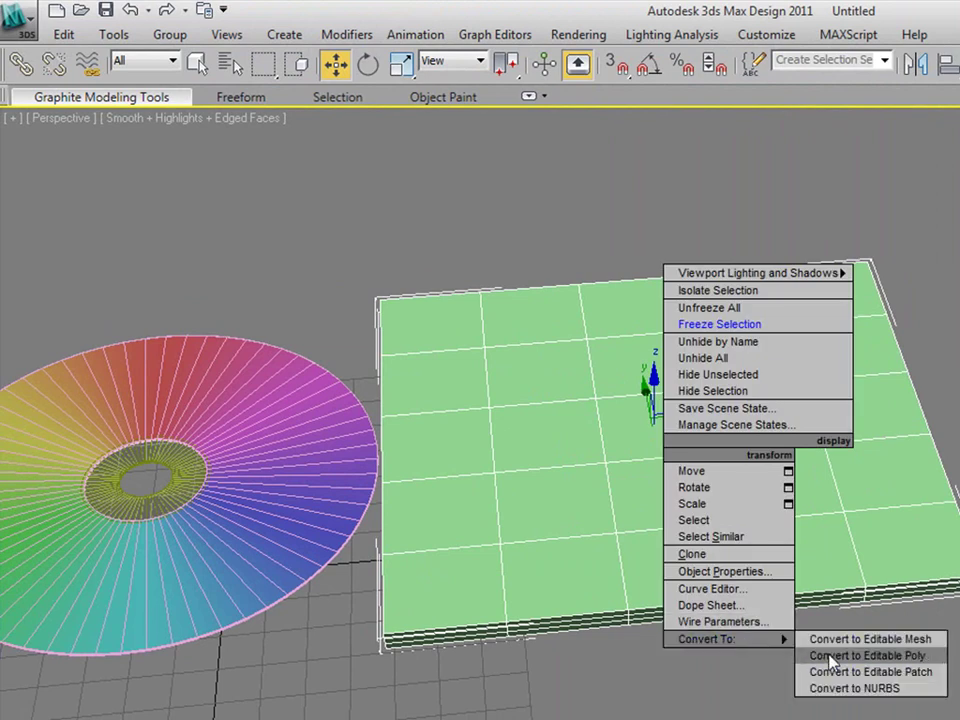
left_click(829, 656)
mouse_move(624, 442)
middle_mouse_down()
mouse_move(604, 448)
mouse_move(658, 413)
mouse_move(675, 443)
mouse_move(658, 413)
middle_mouse_up()
key("1")
left_click_drag(508, 270, 583, 600)
left_click_drag(627, 431, 556, 442)
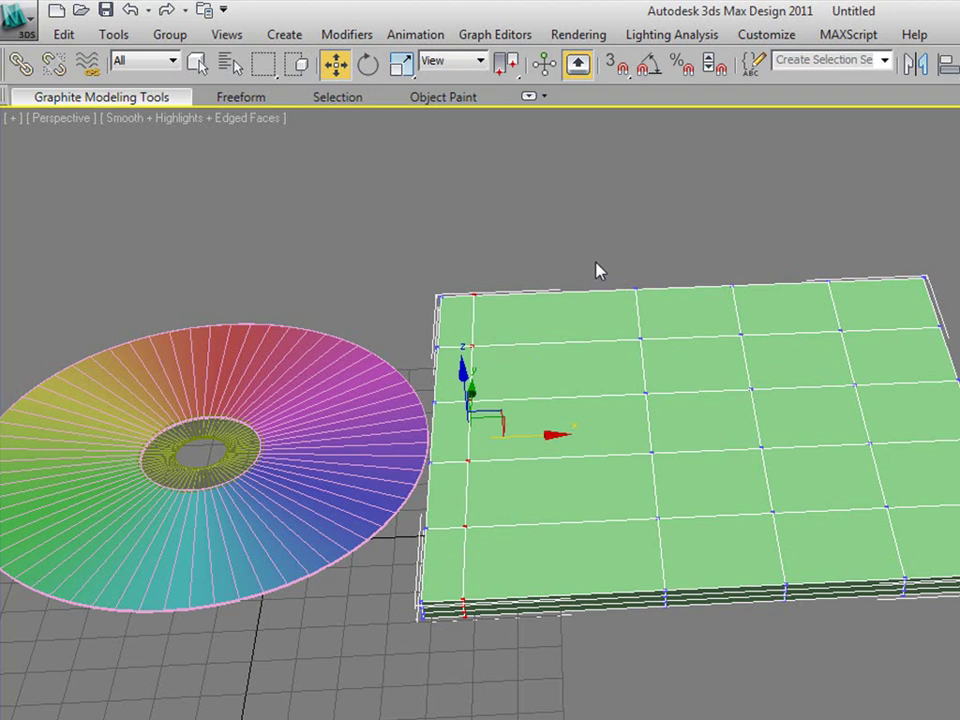
left_click_drag(799, 253, 893, 565)
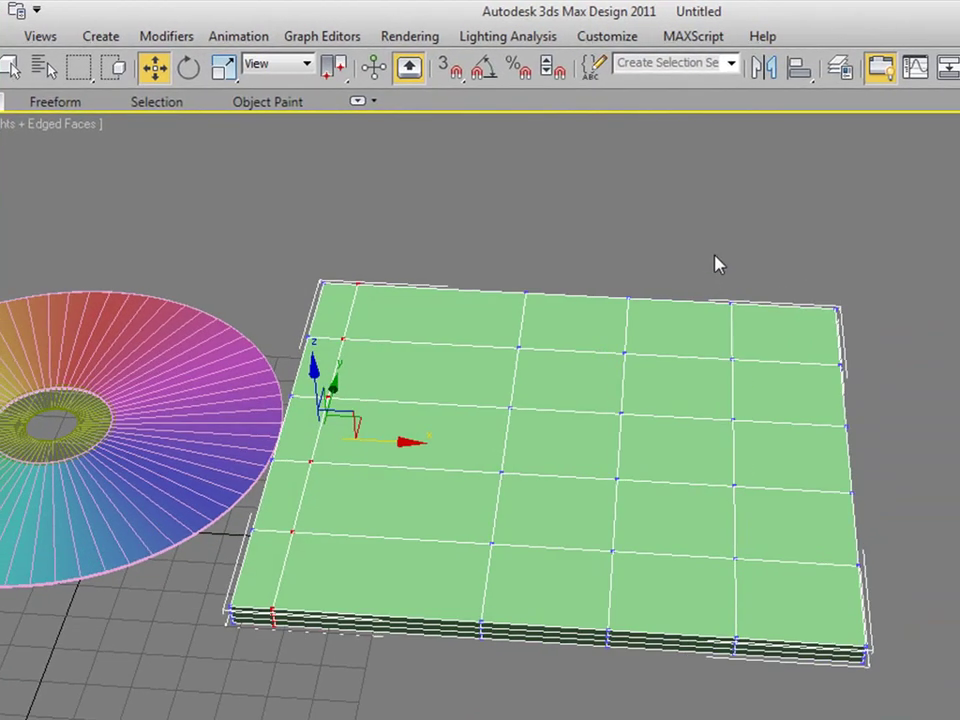
left_click_drag(712, 250, 774, 687)
left_click_drag(806, 465, 904, 469)
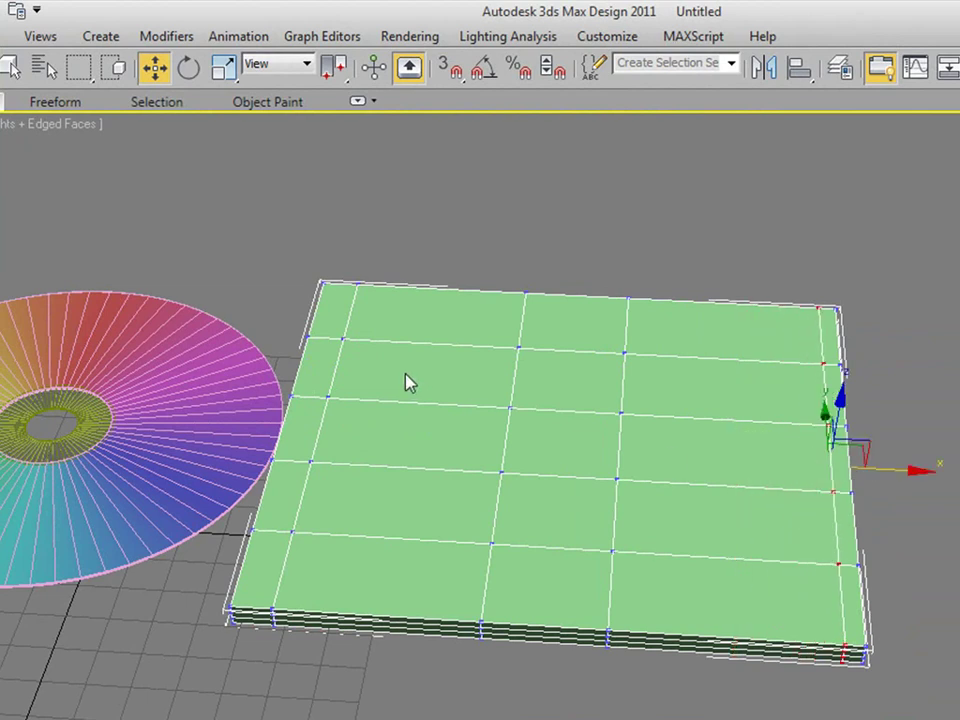
Move the inner back and front vertex rows close to the box's edges.
middle_click_drag(396, 446, 414, 444, "alt")
left_click_drag(247, 348, 844, 375)
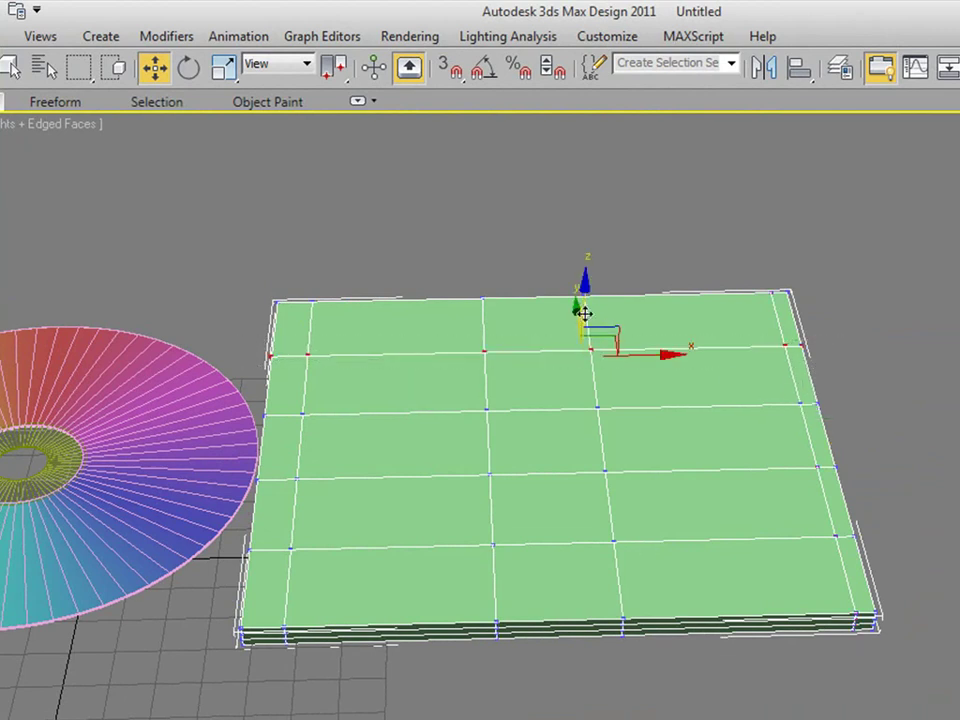
middle_click_drag(516, 354, 367, 362, "alt")
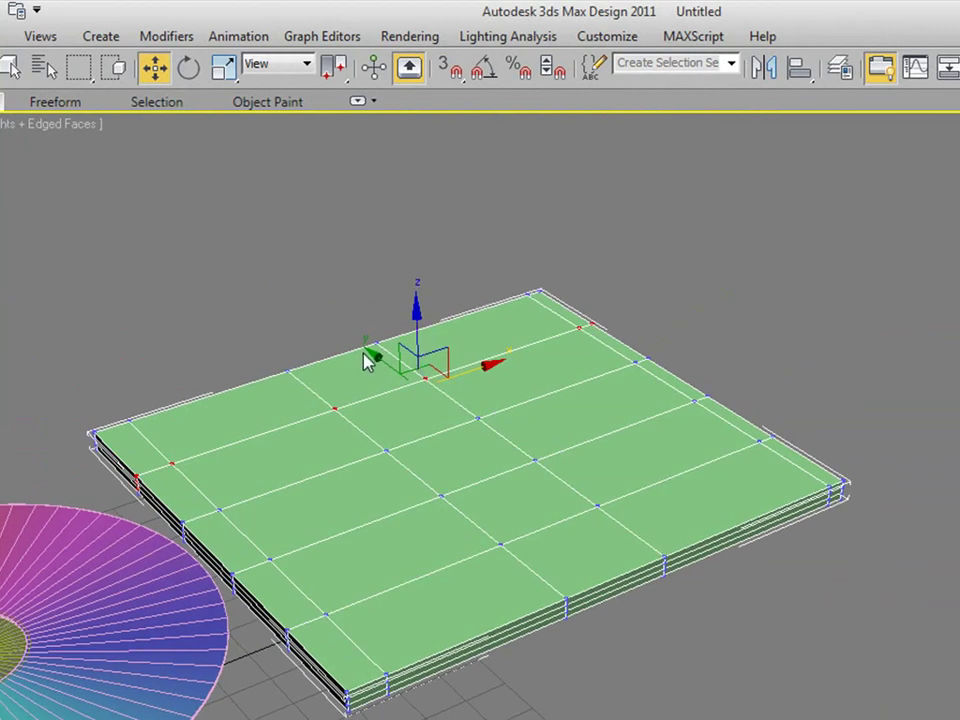
left_click_drag(367, 358, 332, 328)
mouse_move(368, 495)
middle_mouse_down("alt")
mouse_move(295, 515)
mouse_move(291, 540)
middle_mouse_up("alt")
left_click_drag(201, 520, 870, 600)
mouse_move(568, 525)
middle_mouse_down("alt")
mouse_move(553, 561)
mouse_move(543, 499)
middle_mouse_up("alt")
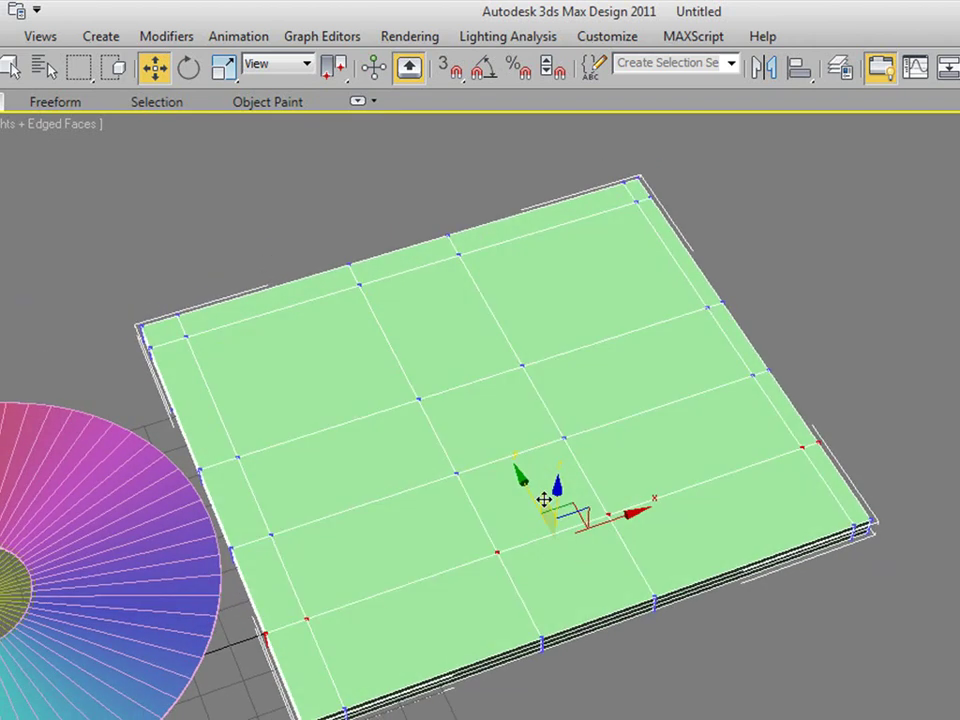
left_click(321, 626)
mouse_move(321, 626)
middle_mouse_down("alt")
mouse_move(490, 612)
mouse_move(452, 617)
mouse_move(459, 632)
middle_mouse_up("alt")
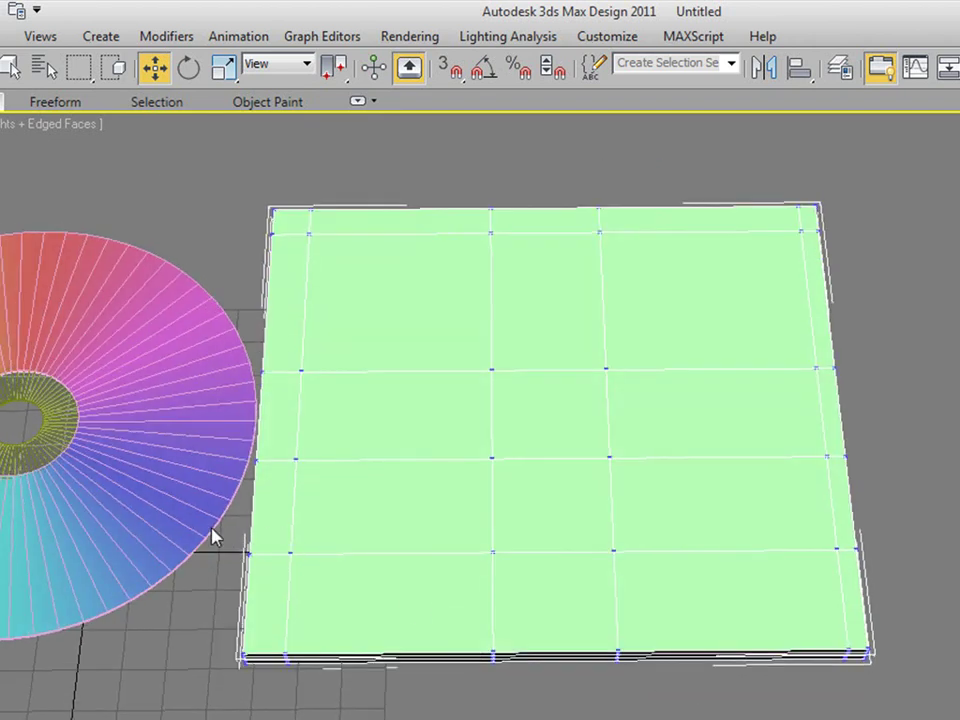
key("ctrl+z")
mouse_move(739, 551)
middle_mouse_down("alt")
mouse_move(446, 540)
mouse_move(515, 491)
middle_mouse_up("alt")
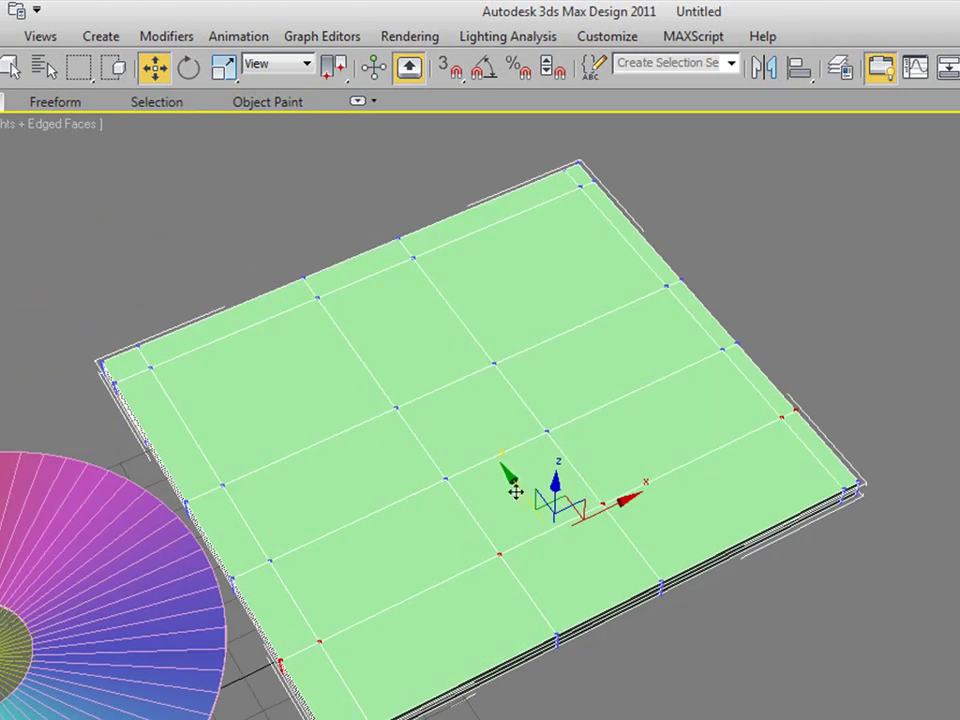
left_click_drag(511, 479, 562, 533)
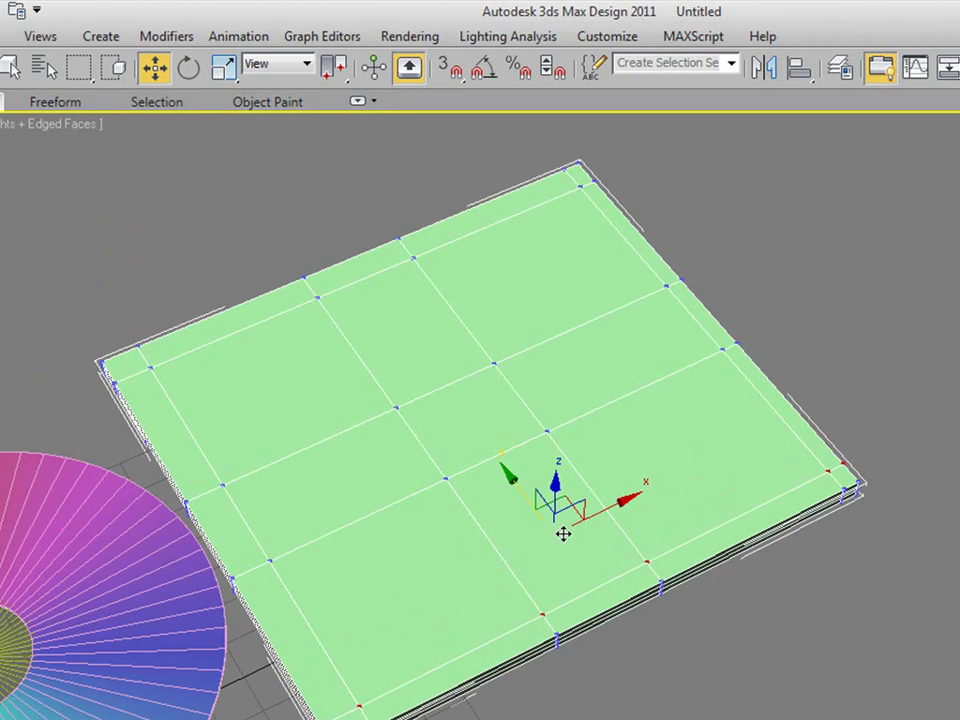
left_click_drag(563, 533, 610, 570)
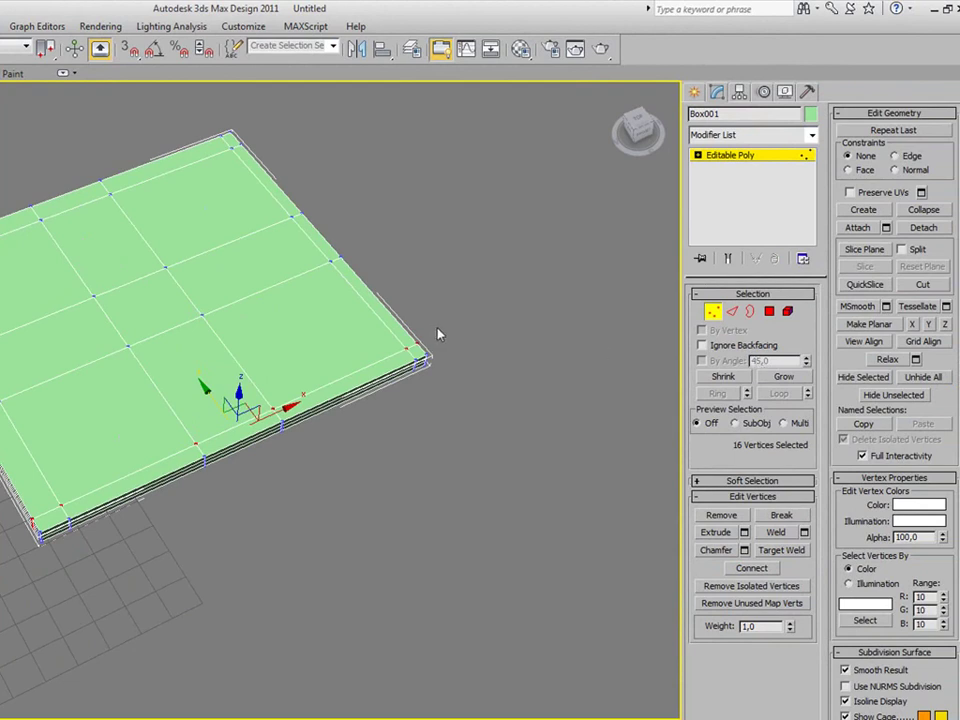
In Polygon mode, select the eight top panels surrounding the centre square.
left_click(769, 311)
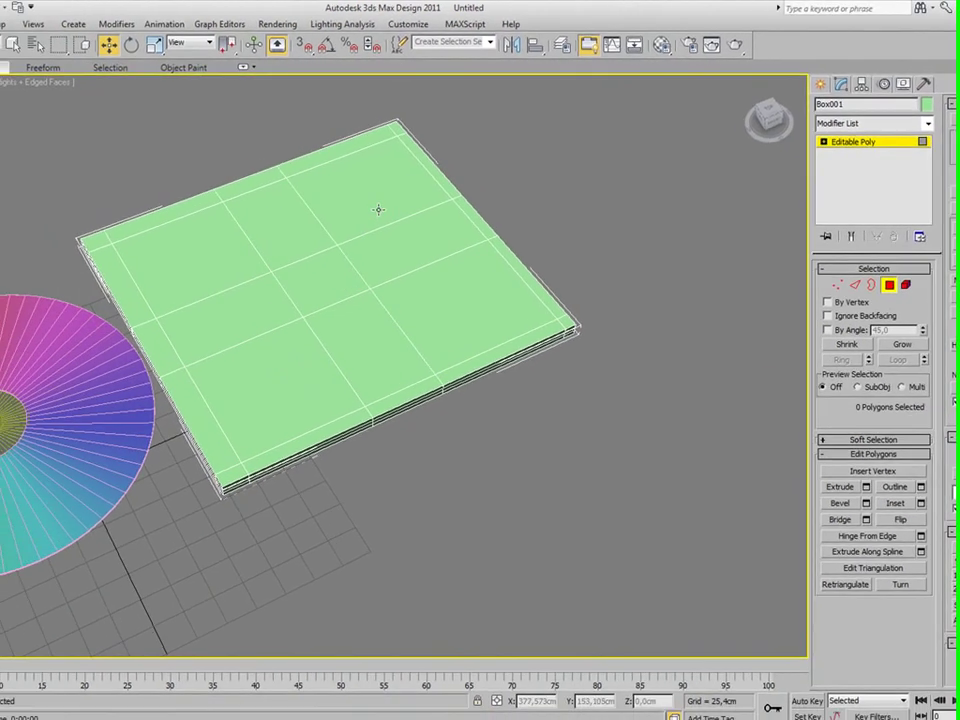
left_click(378, 209)
left_click(282, 220, "ctrl")
left_click(206, 264, "ctrl")
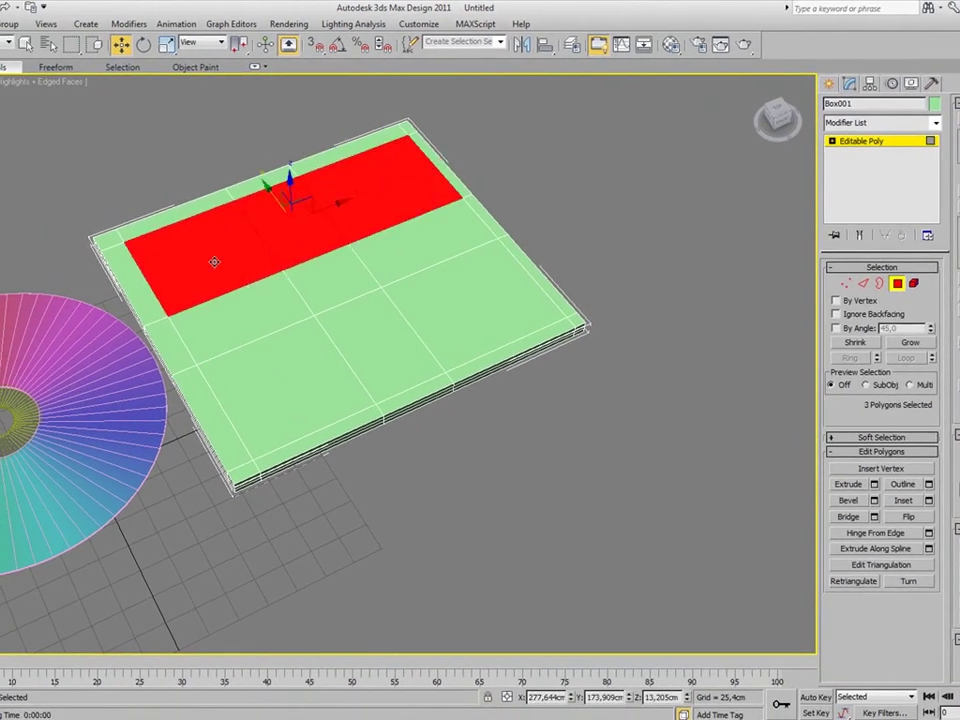
left_click(238, 317, "ctrl")
left_click(268, 381, "ctrl")
left_click(365, 360, "ctrl")
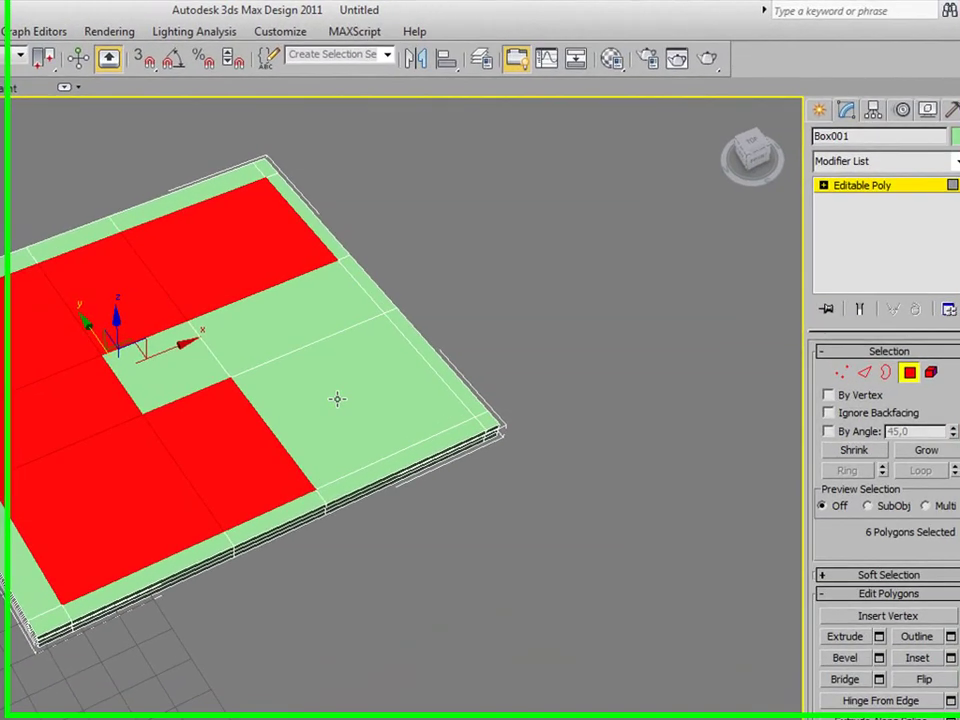
left_click(337, 399, "ctrl")
left_click(297, 337, "ctrl")
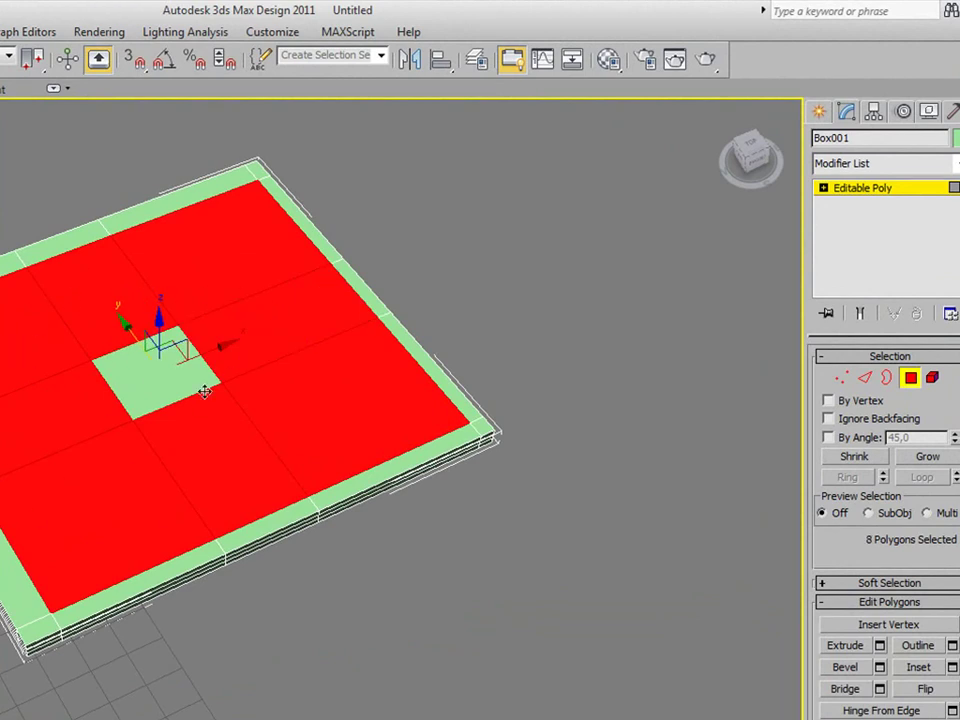
scroll(163, 427, "down", 2)
Extrude the eight inner top polygons by -12,244cm, leaving a raised rim and centre square.
scroll(200, 475, "up", 3)
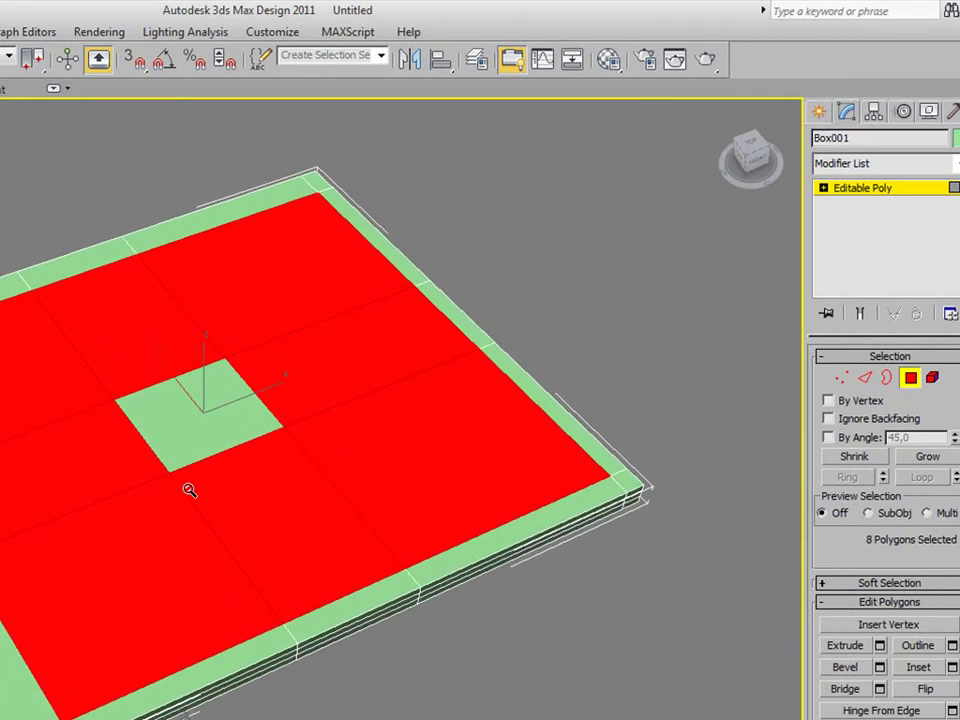
scroll(189, 489, "up", 2)
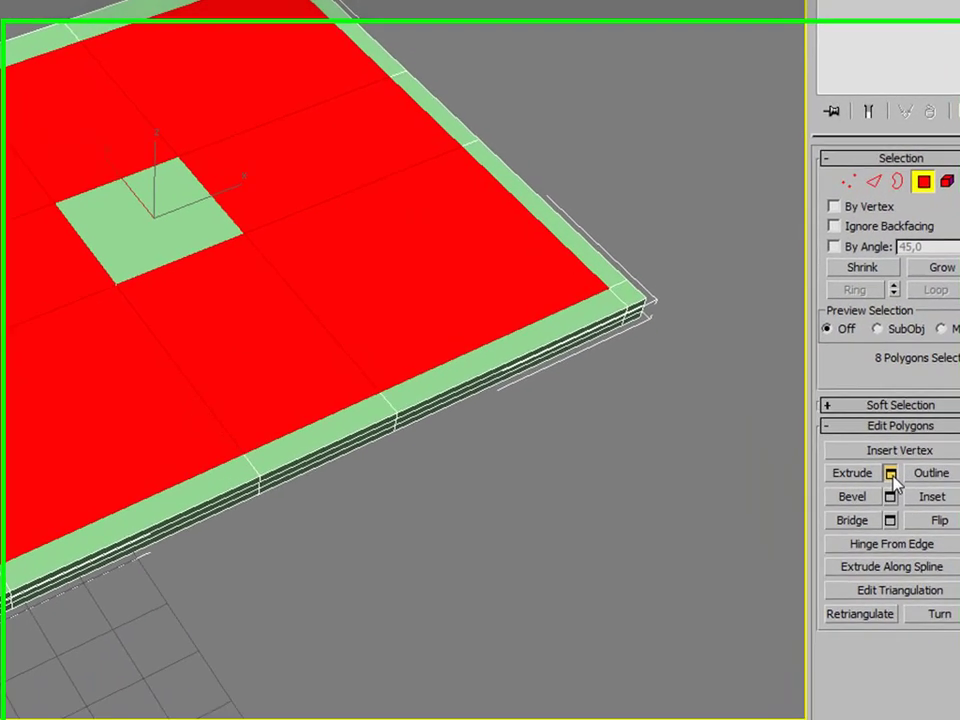
left_click(883, 612)
mouse_move(157, 238)
left_mouse_down()
mouse_move(377, 377)
mouse_move(678, 601)
left_mouse_up()
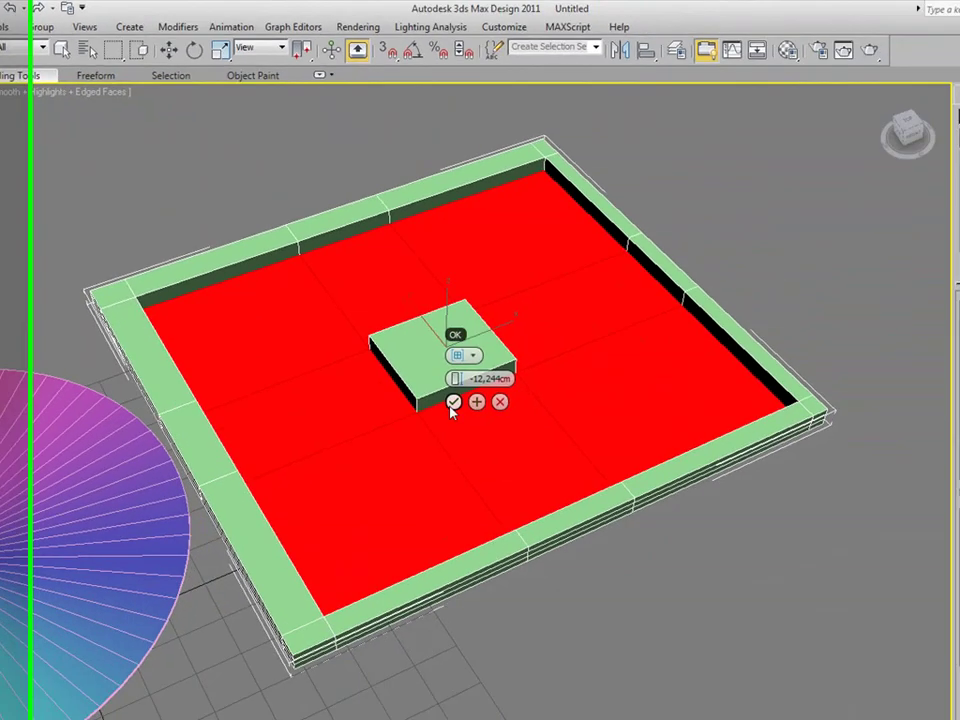
left_click(372, 358)
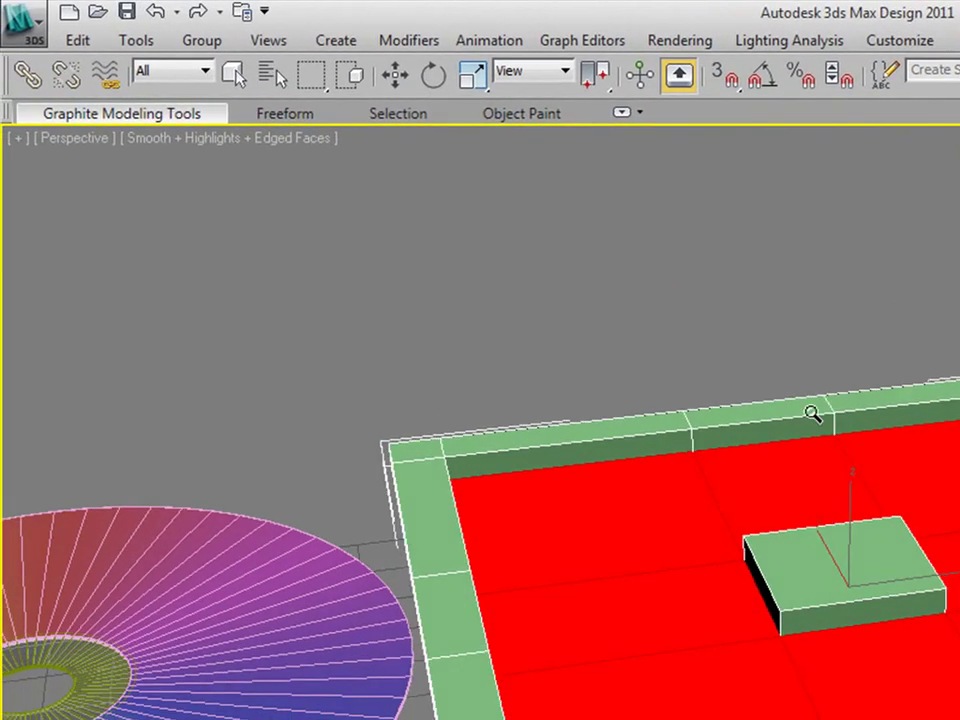
left_click_drag(812, 413, 849, 448)
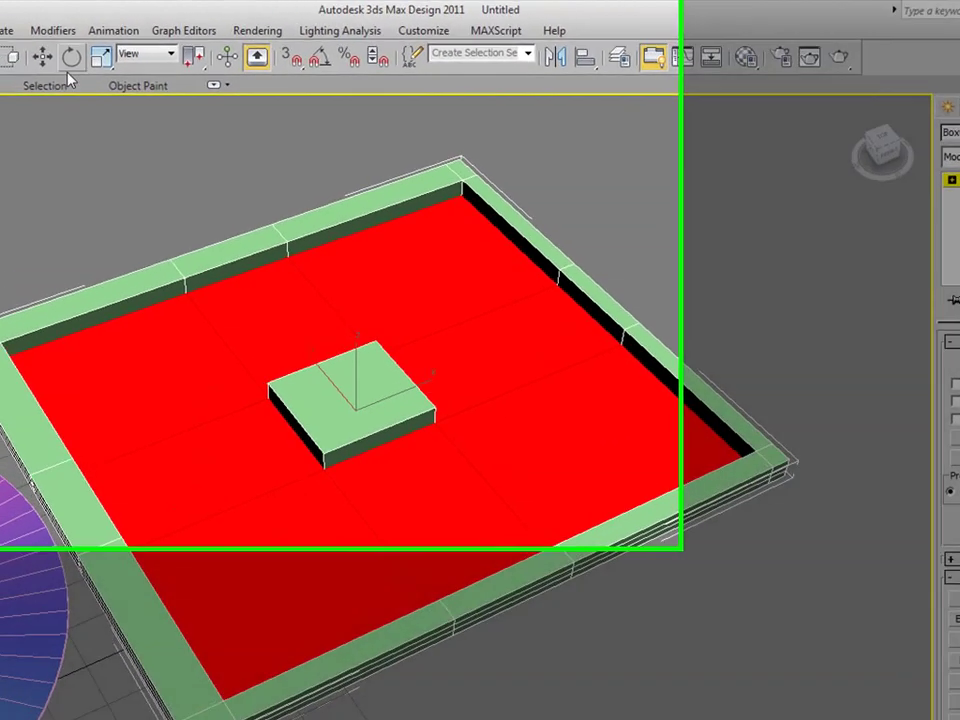
Move the central square's top polygon down along Z until it is flush with the tray floor.
key("w")
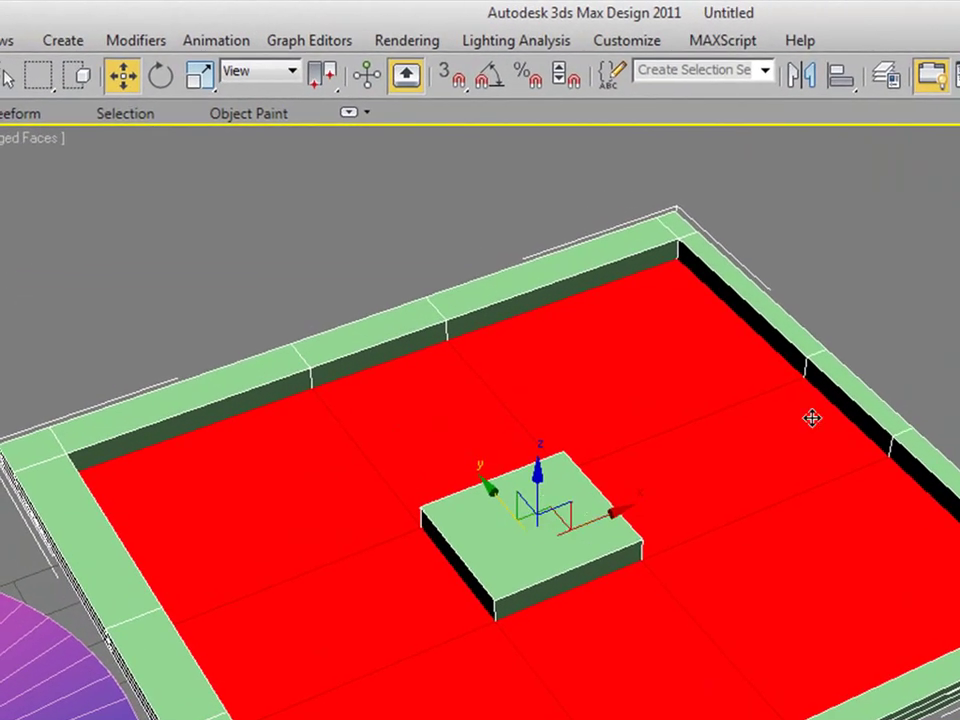
key("ctrl+d")
left_click(532, 545)
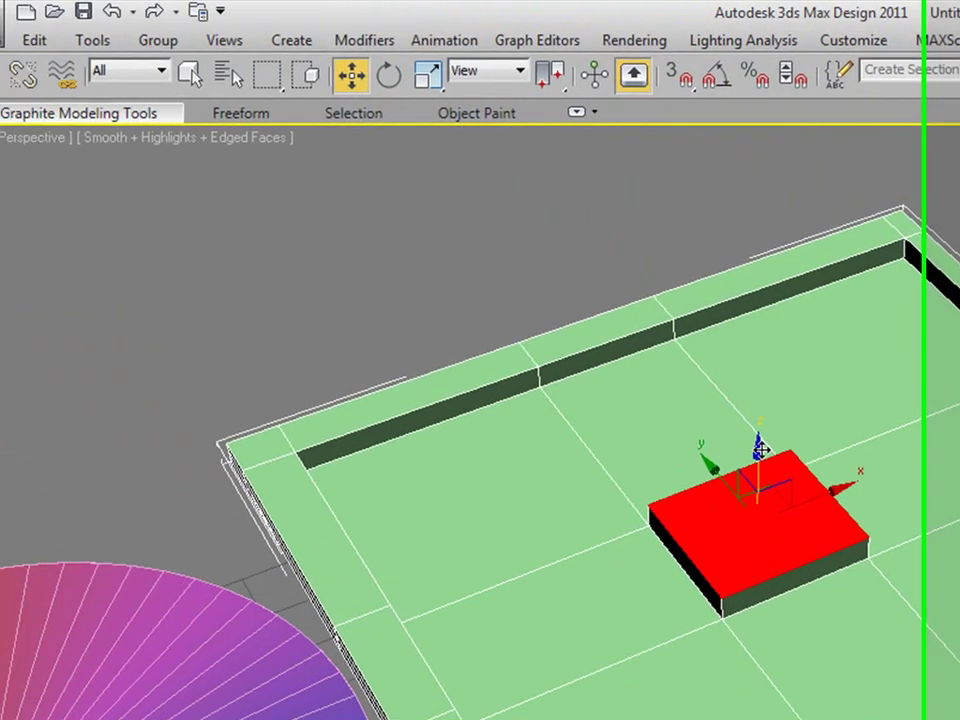
left_click_drag(800, 449, 802, 463)
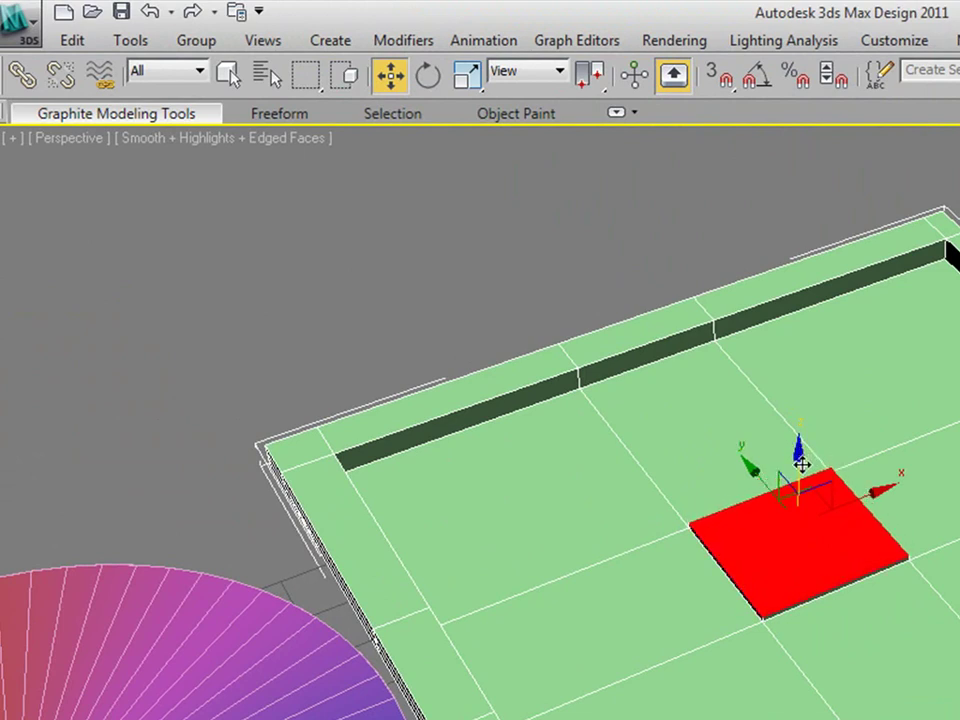
mouse_move(802, 463)
middle_mouse_down("alt")
mouse_move(801, 345)
mouse_move(773, 328)
mouse_move(778, 384)
mouse_move(810, 392)
mouse_move(778, 386)
mouse_move(723, 320)
mouse_move(724, 341)
middle_mouse_up("alt")
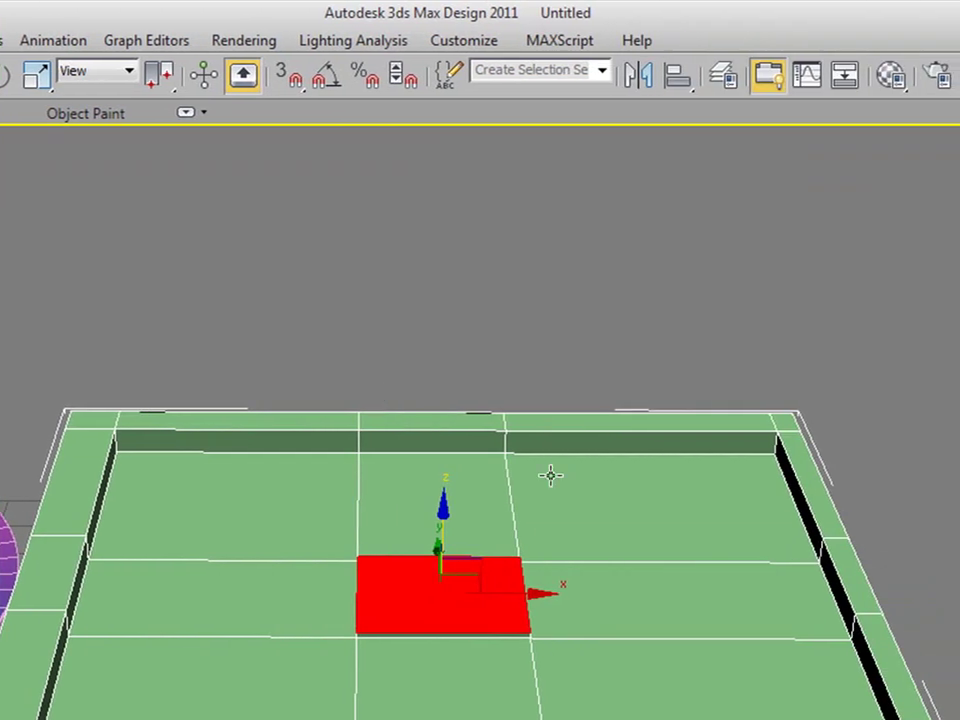
Select the right inner wall polygons and cancel their extrusion.
left_click(802, 468)
left_click(851, 562, "ctrl")
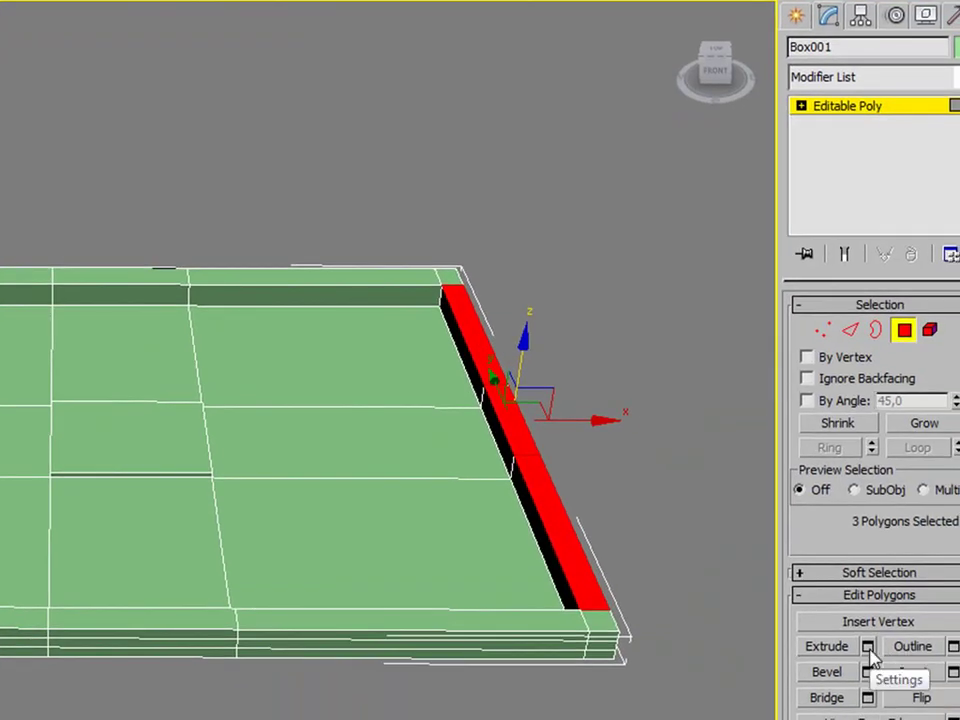
left_click(867, 646)
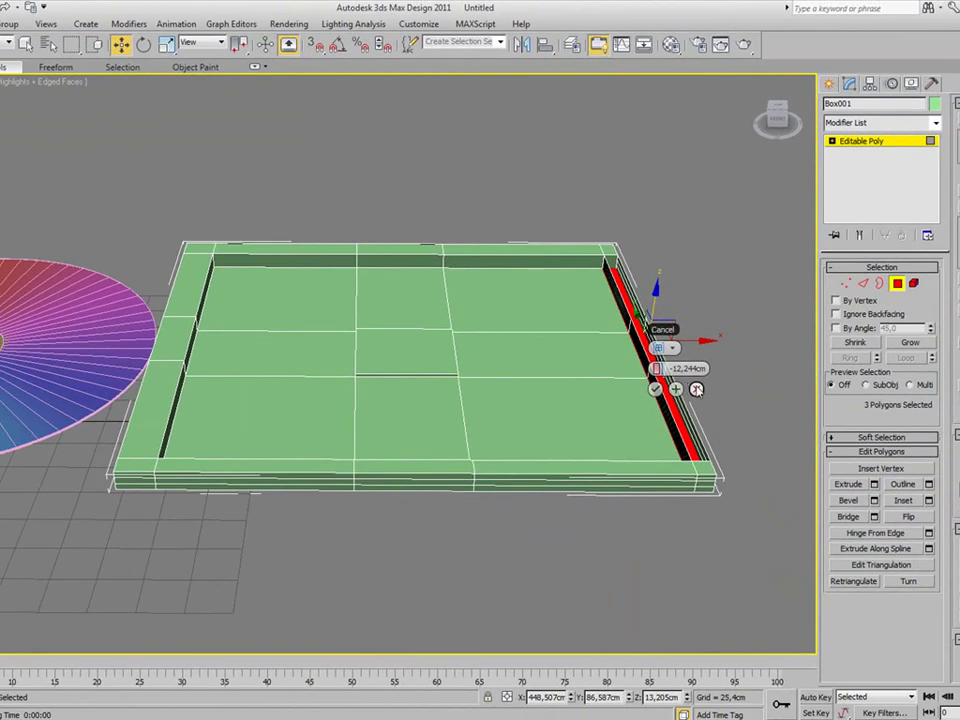
left_click(697, 389)
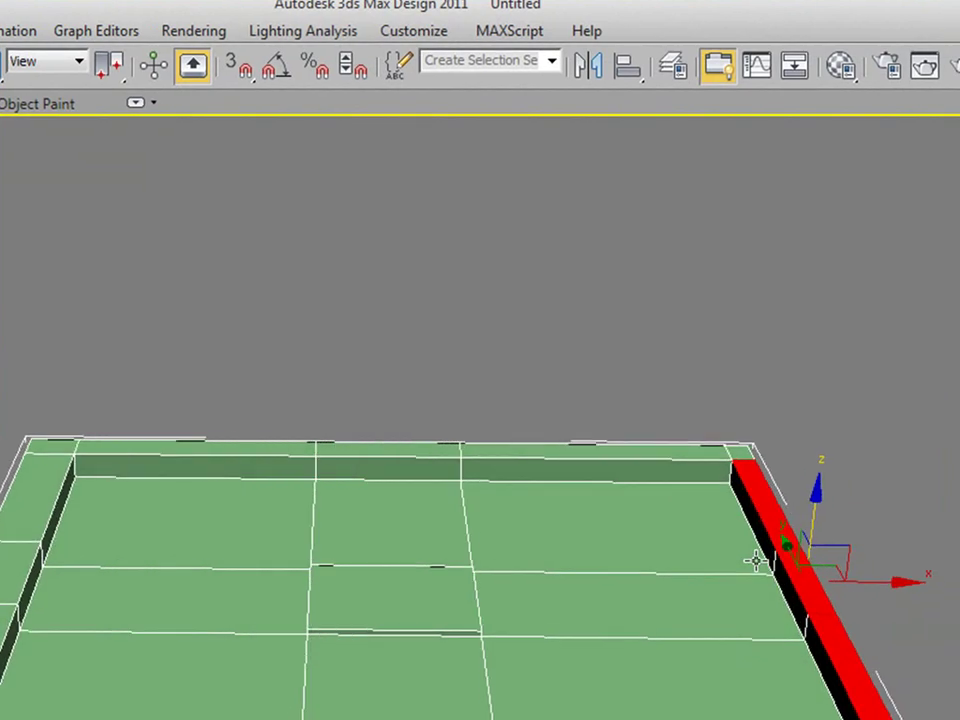
Exit Polygon sub-object level so Box001 is edited as a whole object.
scroll(772, 563, "down", 1)
scroll(765, 566, "down", 1)
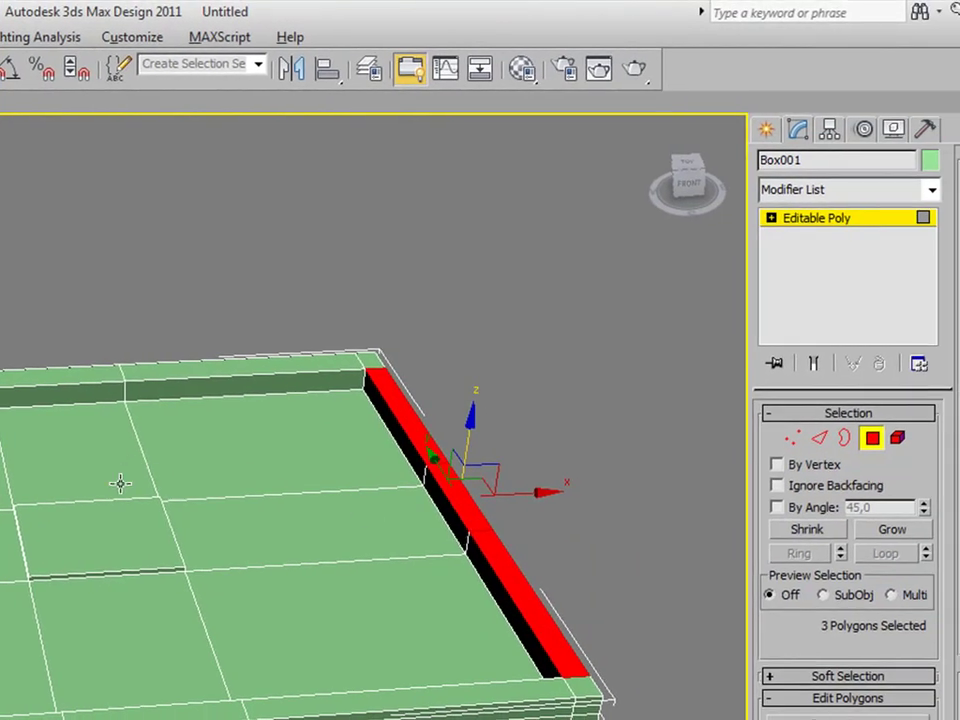
middle_click_drag(120, 484, 150, 529, "alt")
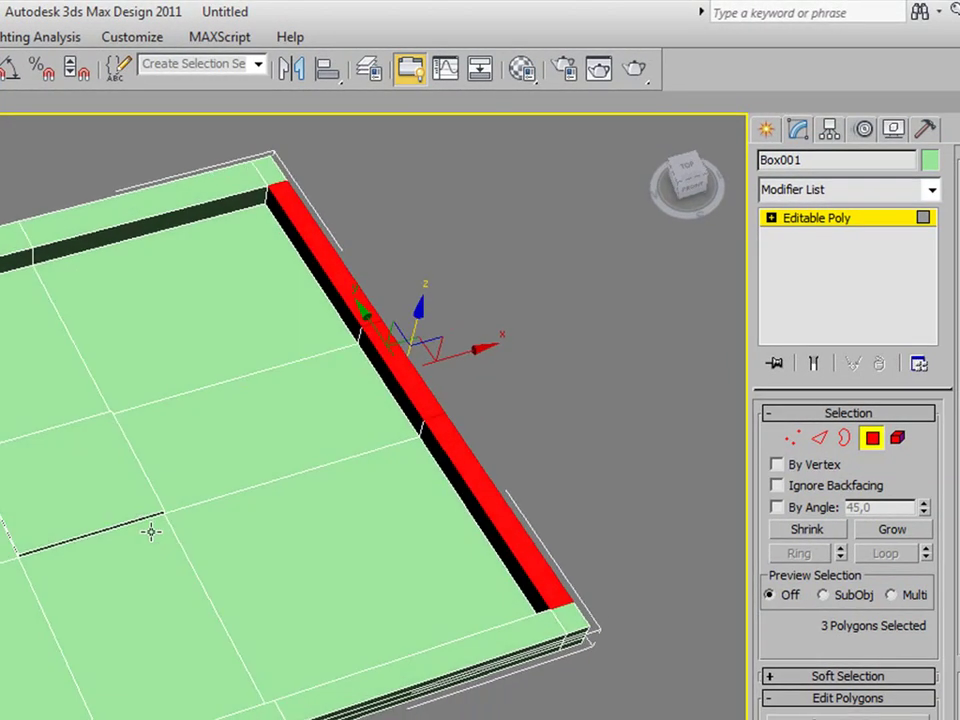
left_click(874, 440)
middle_click_drag(244, 443, 205, 370, "alt")
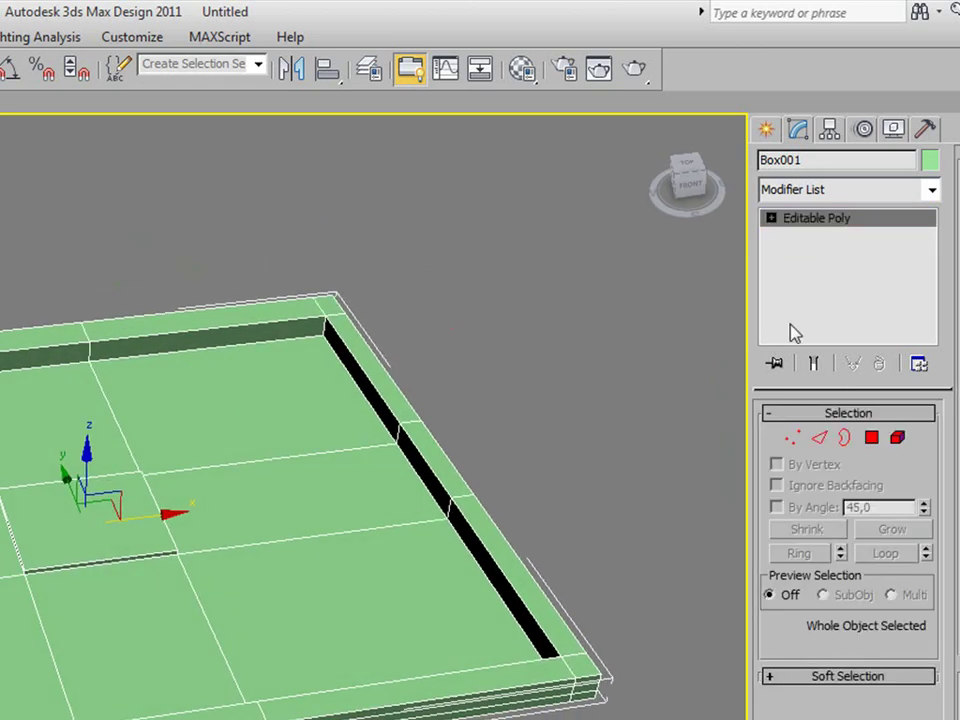
Create a small red cylinder at the centre of the tray.
left_click(767, 131)
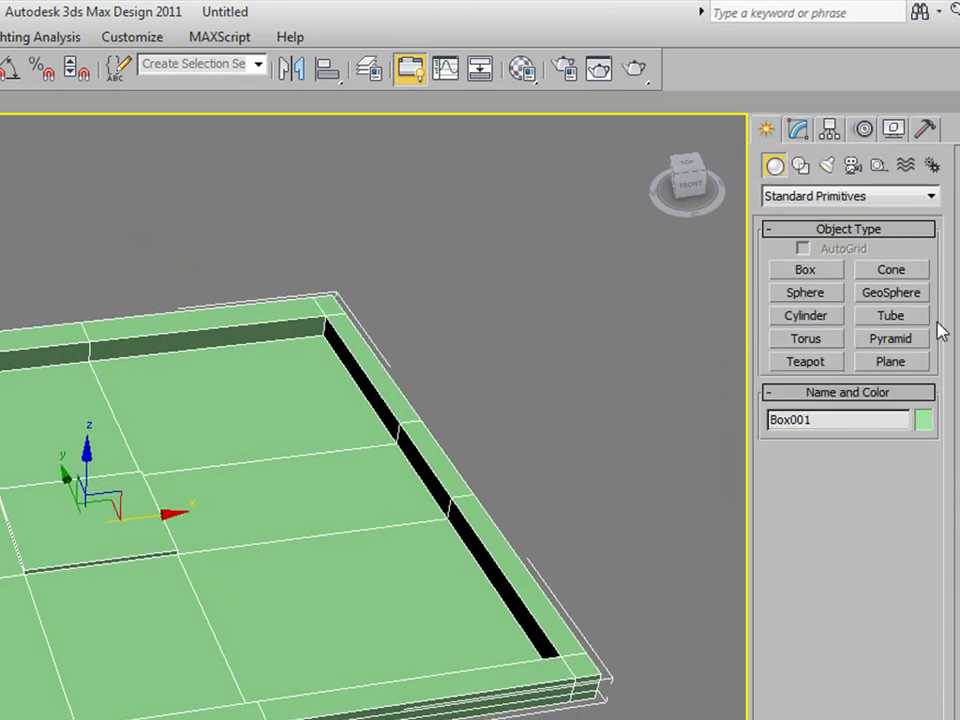
left_click(807, 317)
left_click_drag(94, 518, 88, 522)
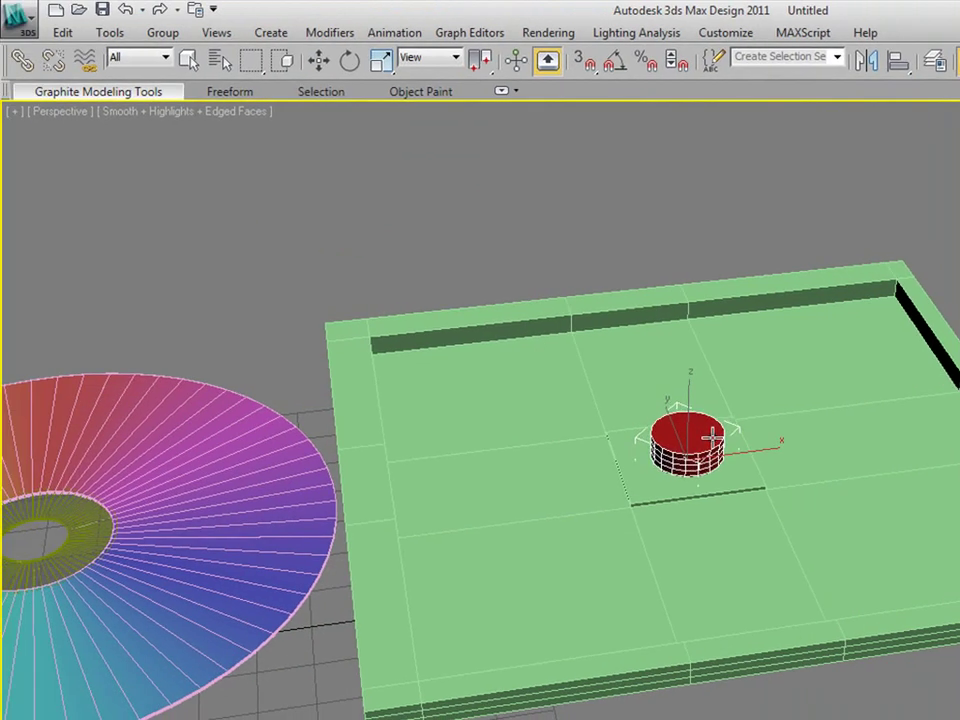
mouse_move(742, 432)
middle_mouse_down("alt")
mouse_move(748, 454)
mouse_move(705, 369)
mouse_move(701, 379)
mouse_move(756, 422)
mouse_move(699, 452)
mouse_move(688, 410)
mouse_move(707, 489)
mouse_move(630, 441)
mouse_move(694, 471)
mouse_move(716, 452)
mouse_move(699, 429)
mouse_move(705, 451)
mouse_move(630, 441)
mouse_move(611, 407)
mouse_move(617, 444)
middle_mouse_up("alt")
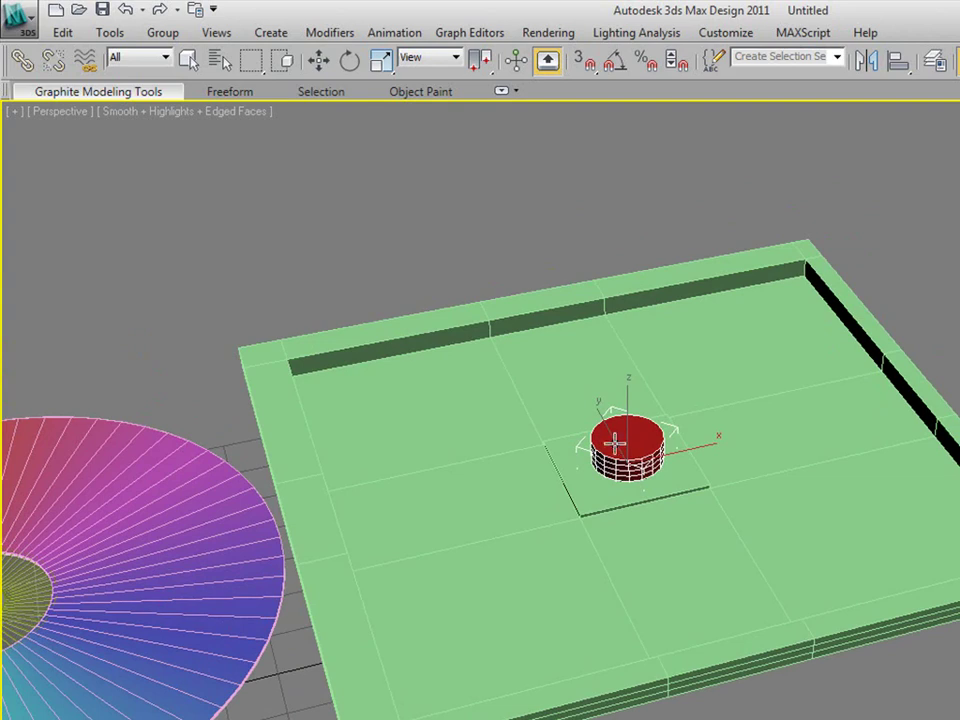
Select the box and cylinder together and group them as 'contra capa'.
left_click(320, 62)
scroll(489, 514, "down", 3)
key("alt+z")
scroll(452, 478, "down", 2)
scroll(461, 471, "up", 3)
middle_click_drag(482, 477, 505, 485, "alt")
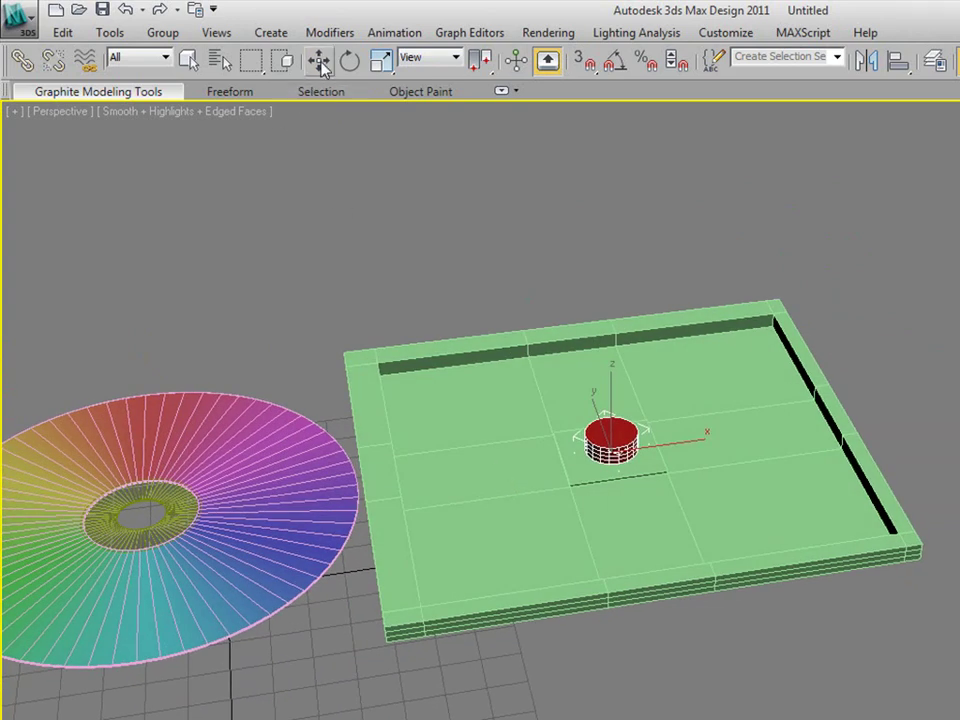
left_click_drag(928, 236, 536, 643)
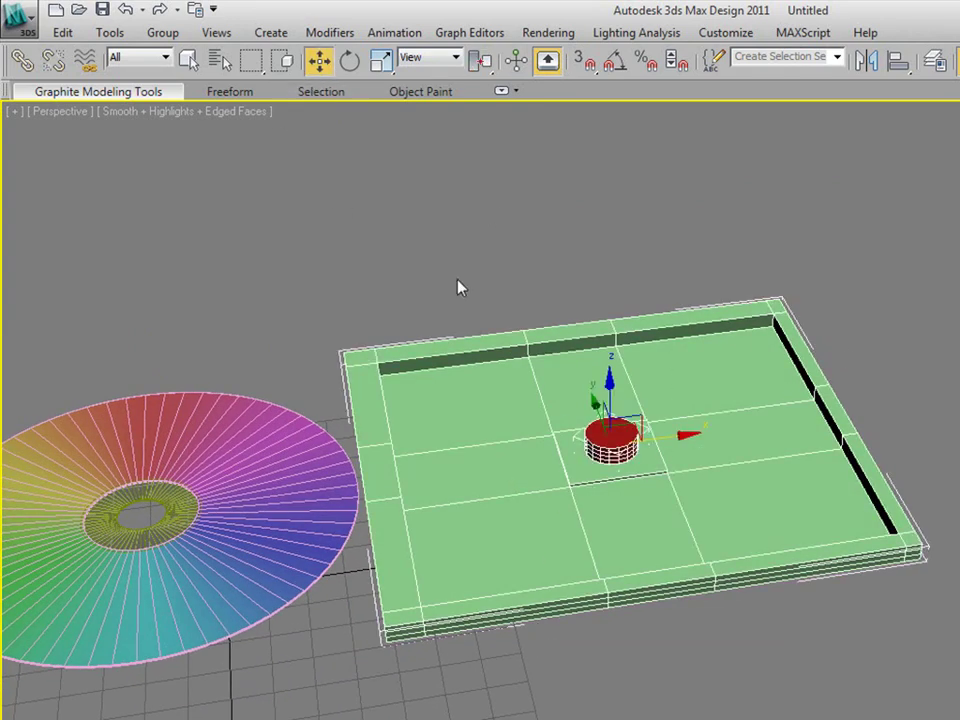
left_click(162, 32)
left_click(182, 60)
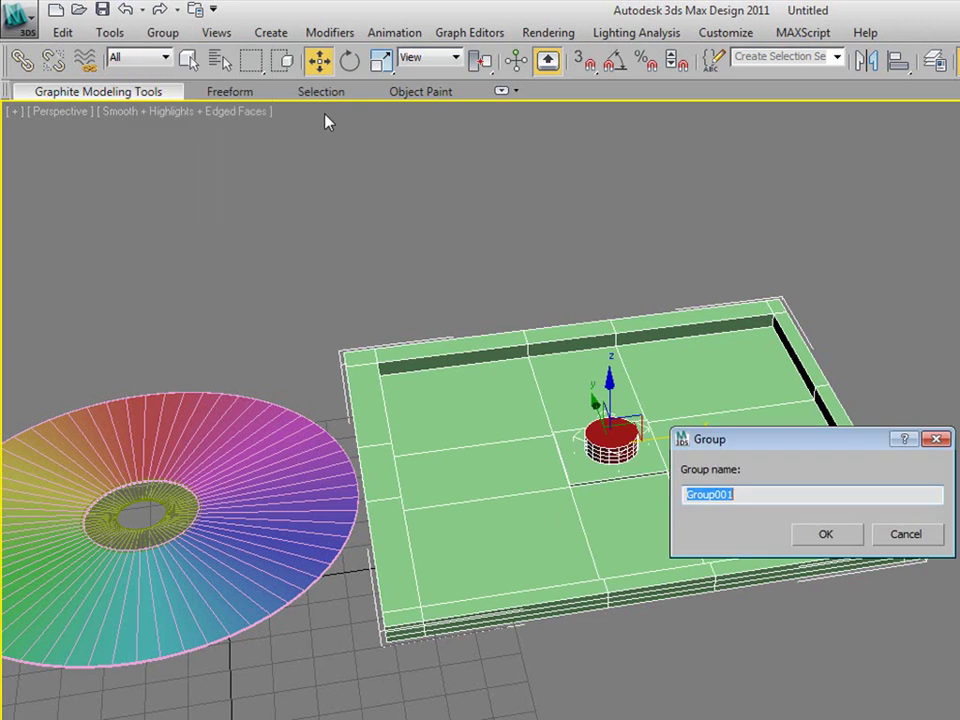
type("contra c")
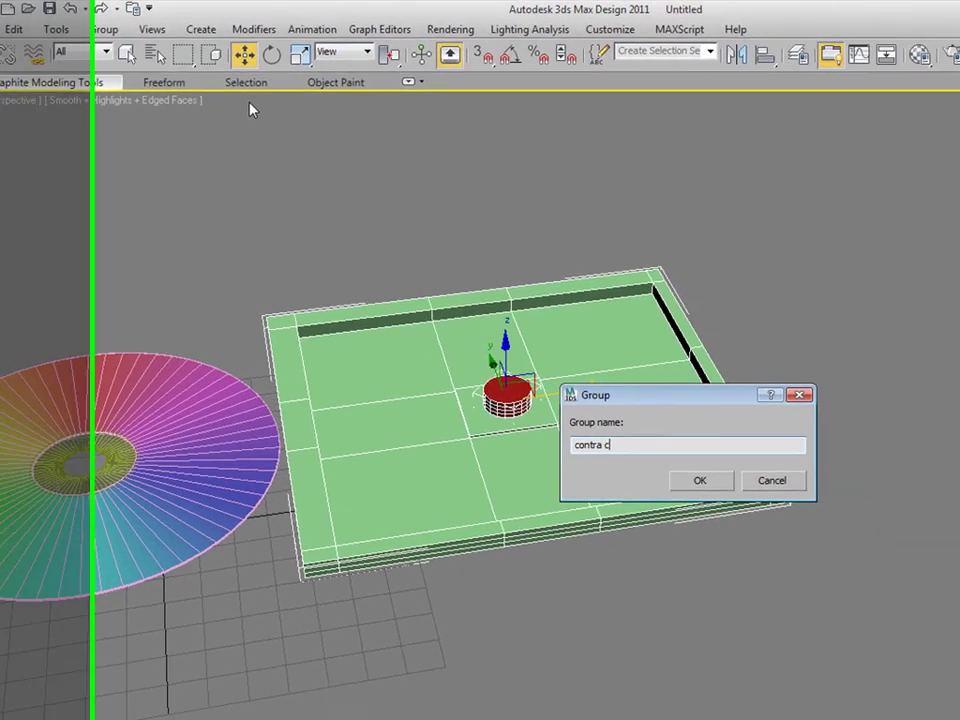
type("apa")
key("Return")
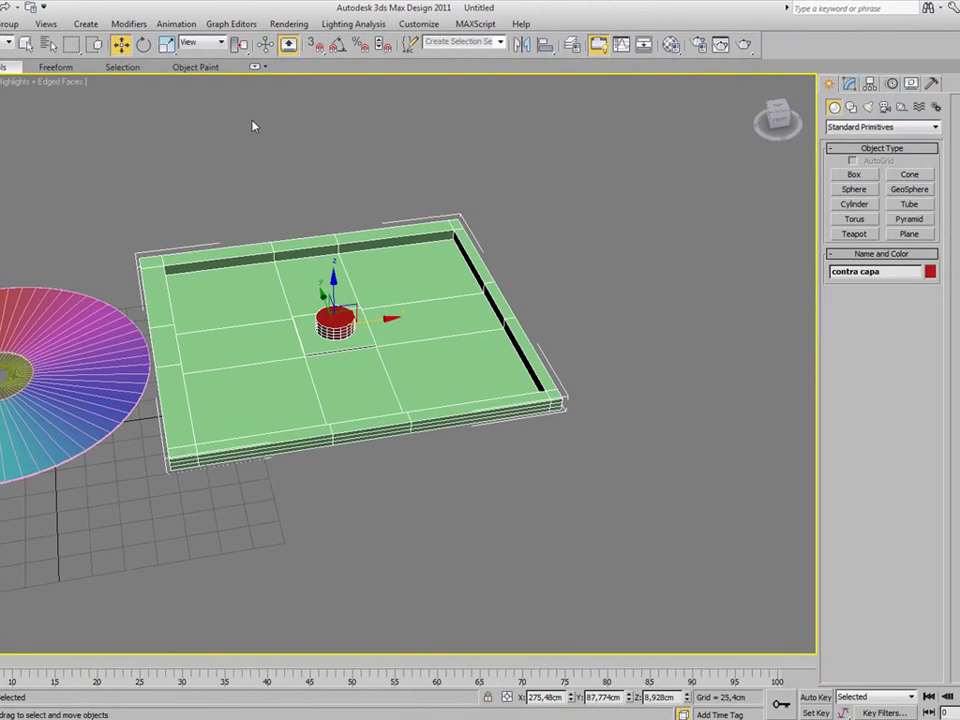
Assign the transparencia material from the Material Editor to the contra capa group.
key("m")
left_click_drag(656, 75, 240, 419)
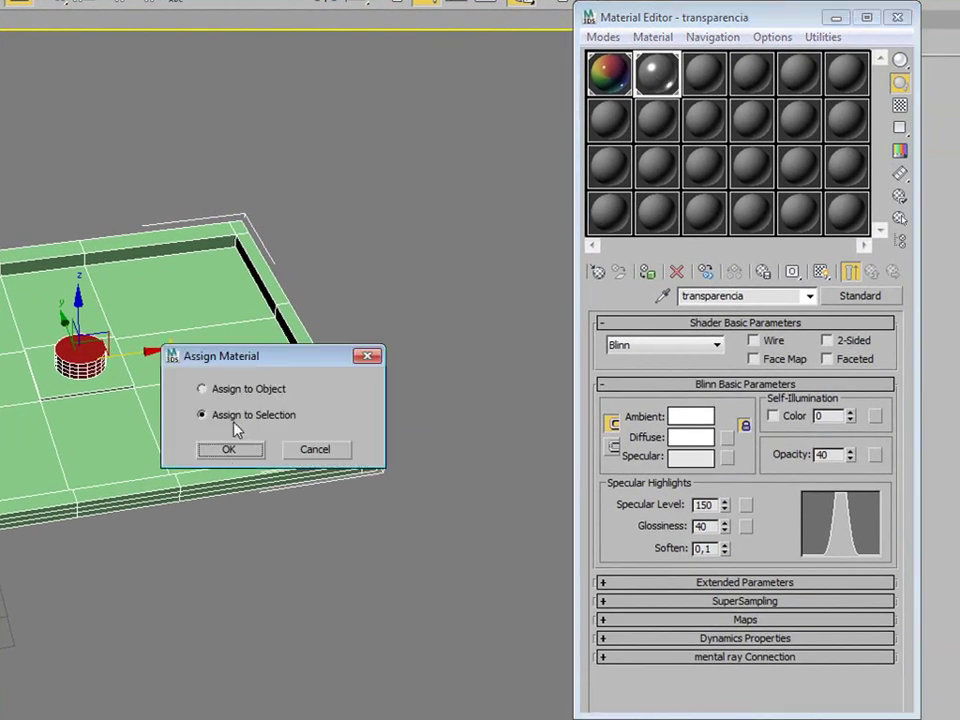
left_click(229, 451)
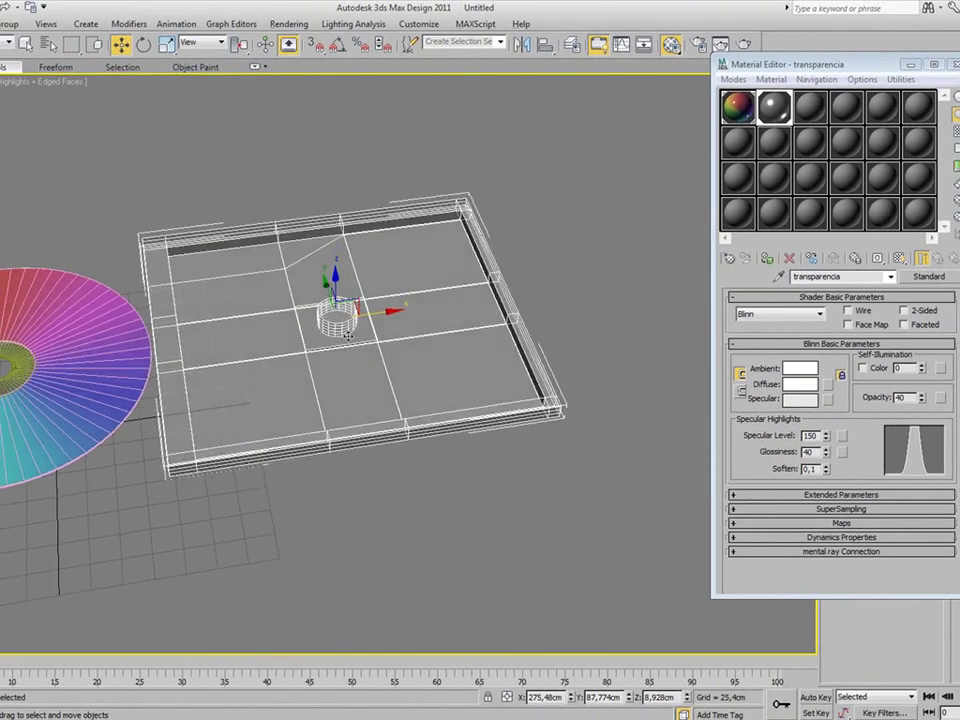
Test-render the scene, then close the render window and minimize the Material Editor.
left_click(744, 45)
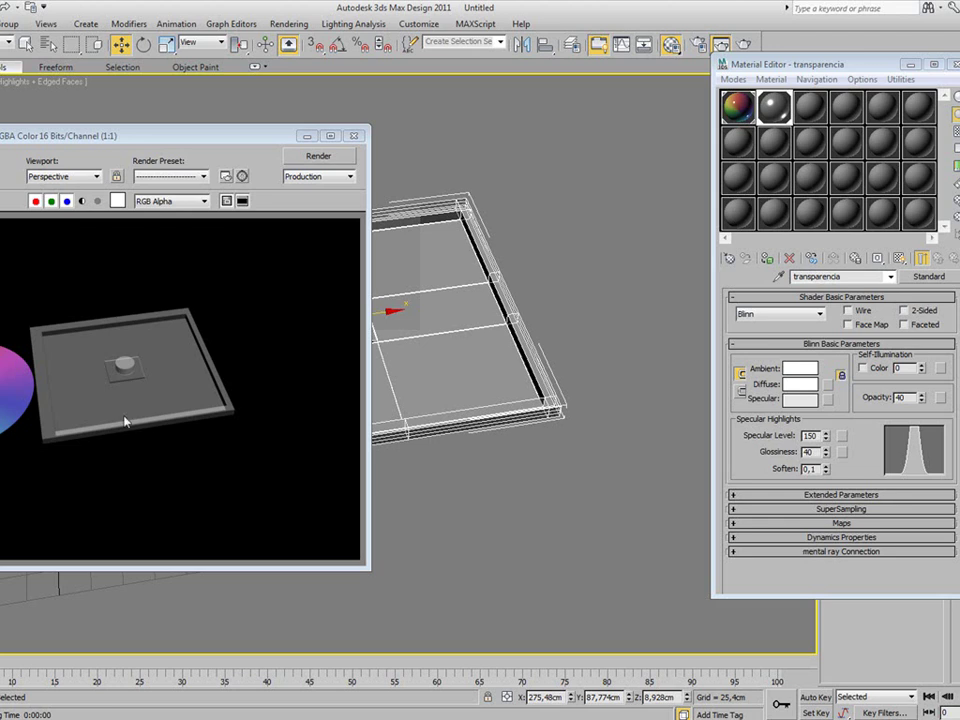
left_click(355, 136)
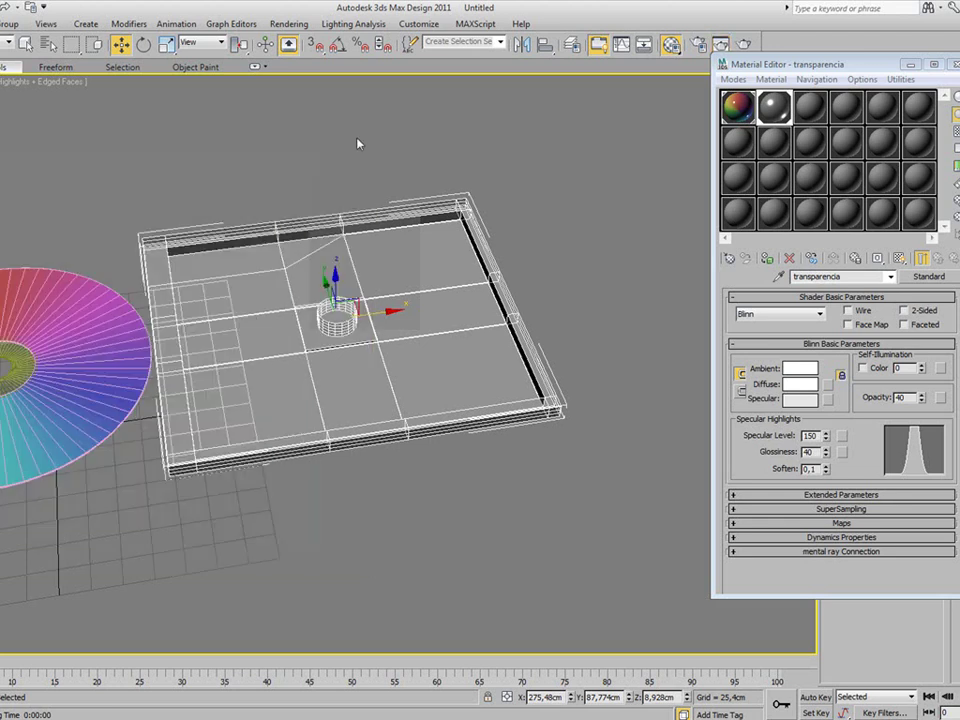
left_click(906, 66)
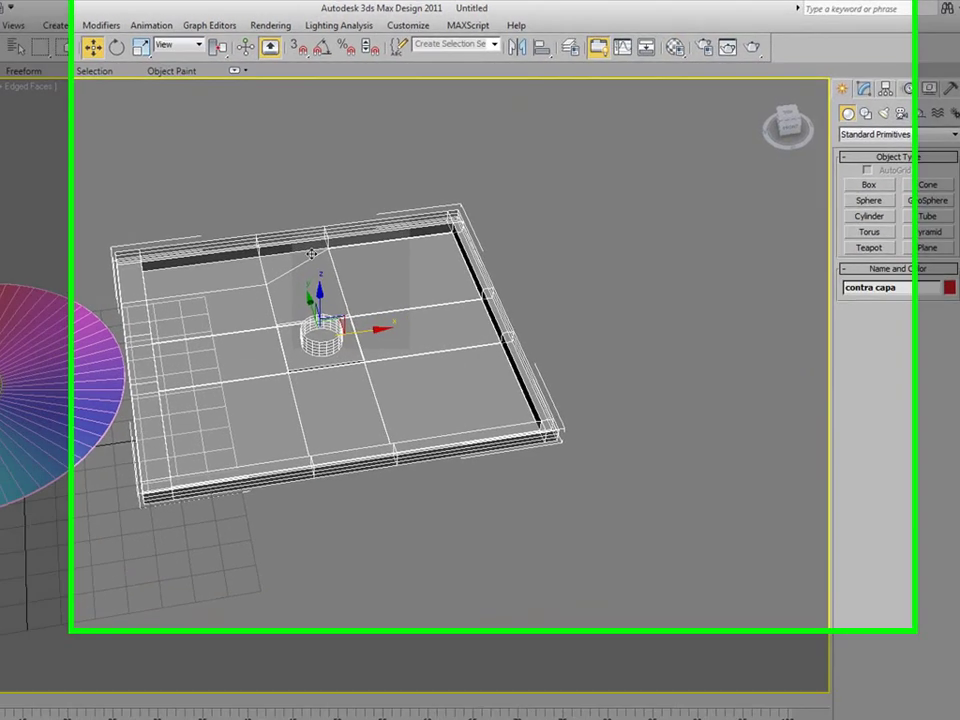
In Top view, create a thin box covering the whole CD case outline.
key("t")
middle_click_drag(523, 315, 338, 332)
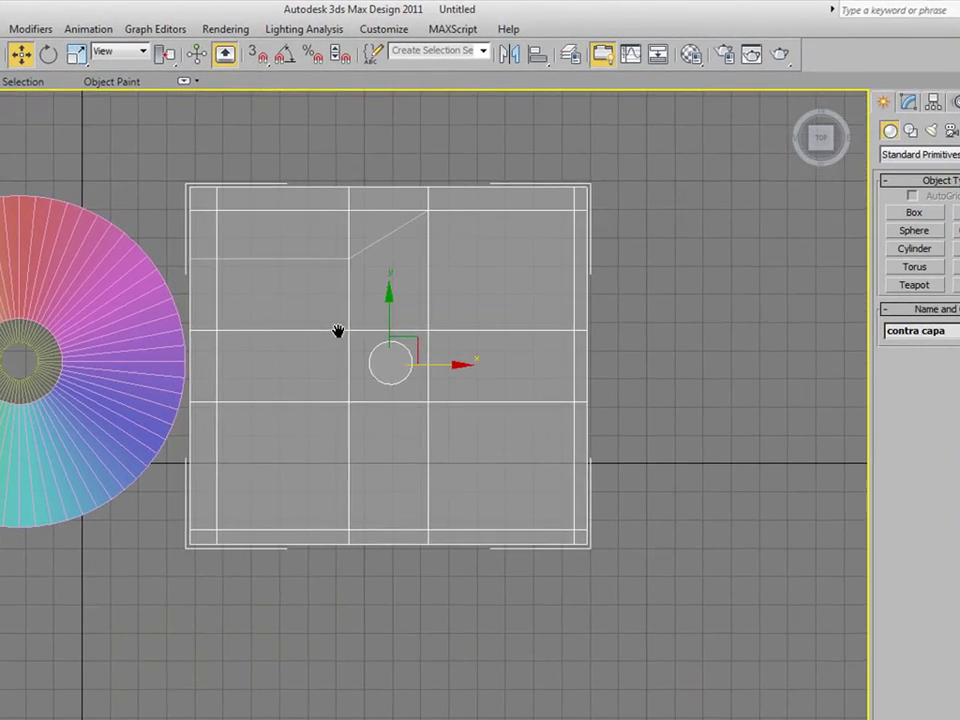
left_click(912, 215)
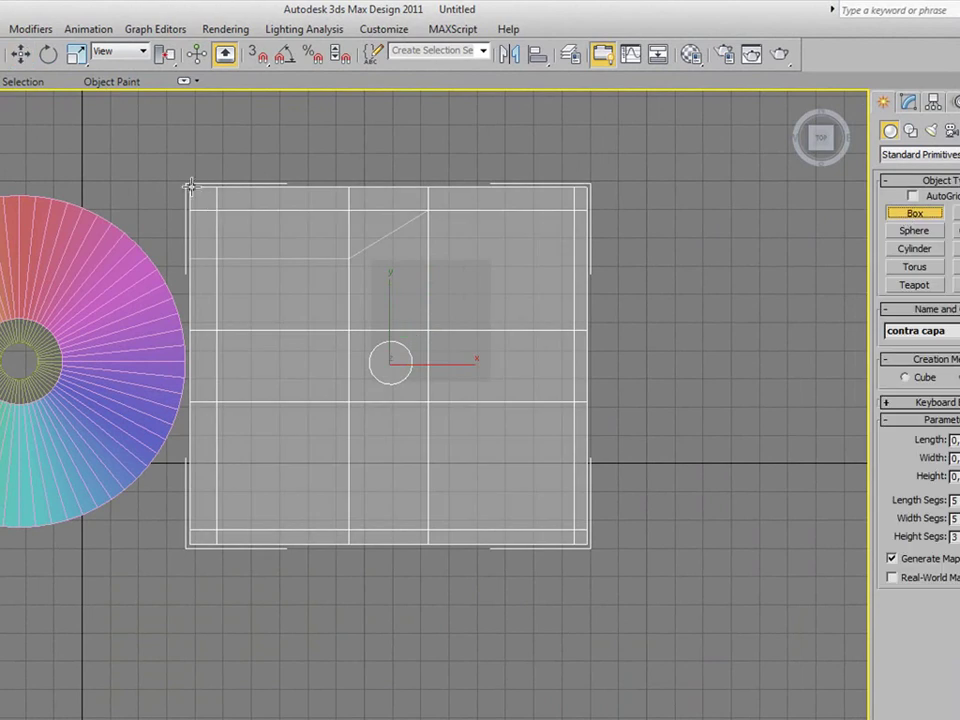
left_click_drag(188, 186, 588, 543)
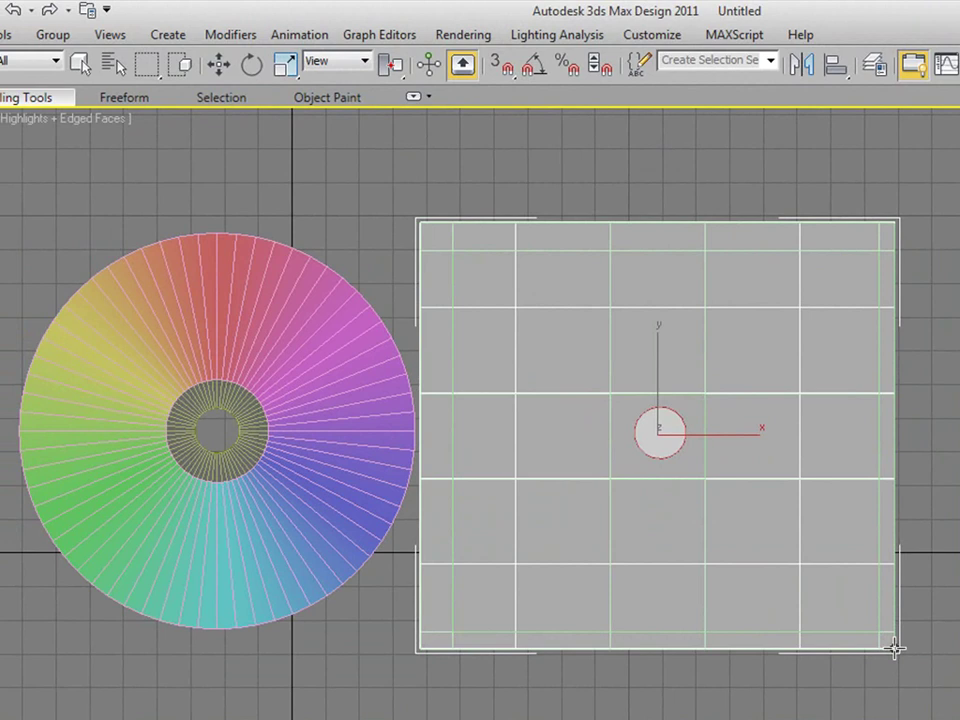
left_click(895, 648)
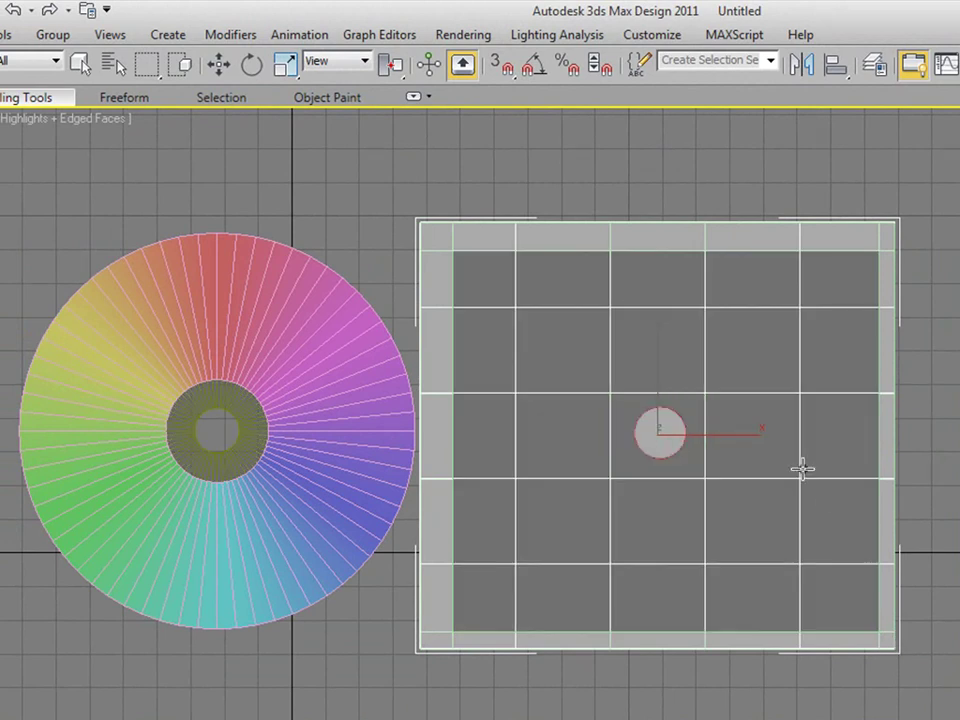
Move the new thin box up along Z so it sits above the case like a lid.
scroll(802, 468, "up", 2)
mouse_move(764, 489)
middle_mouse_down("alt")
mouse_move(761, 349)
mouse_move(791, 356)
middle_mouse_up("alt")
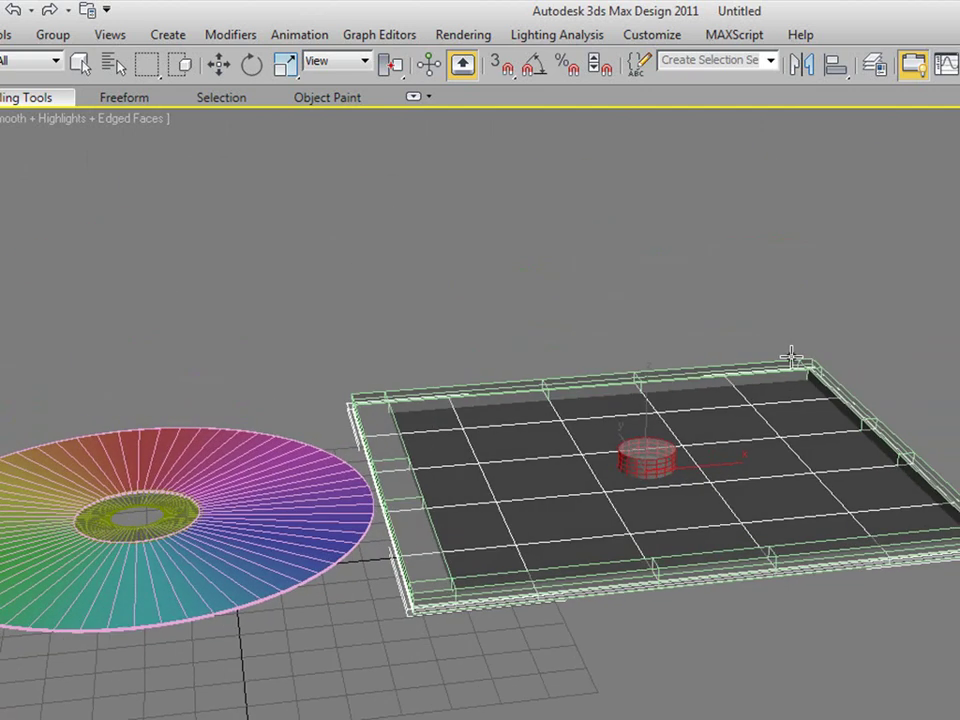
left_click(219, 65)
left_click_drag(644, 394, 647, 349)
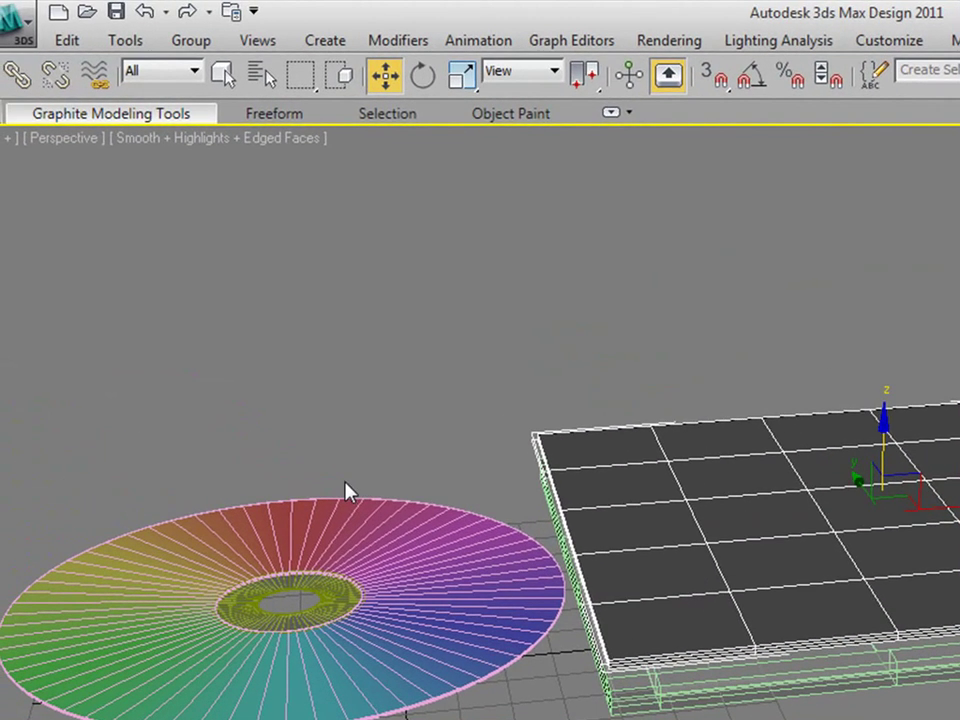
Slide the disc aside and move the lid box off the case to reveal the hub.
scroll(340, 510, "up", 2)
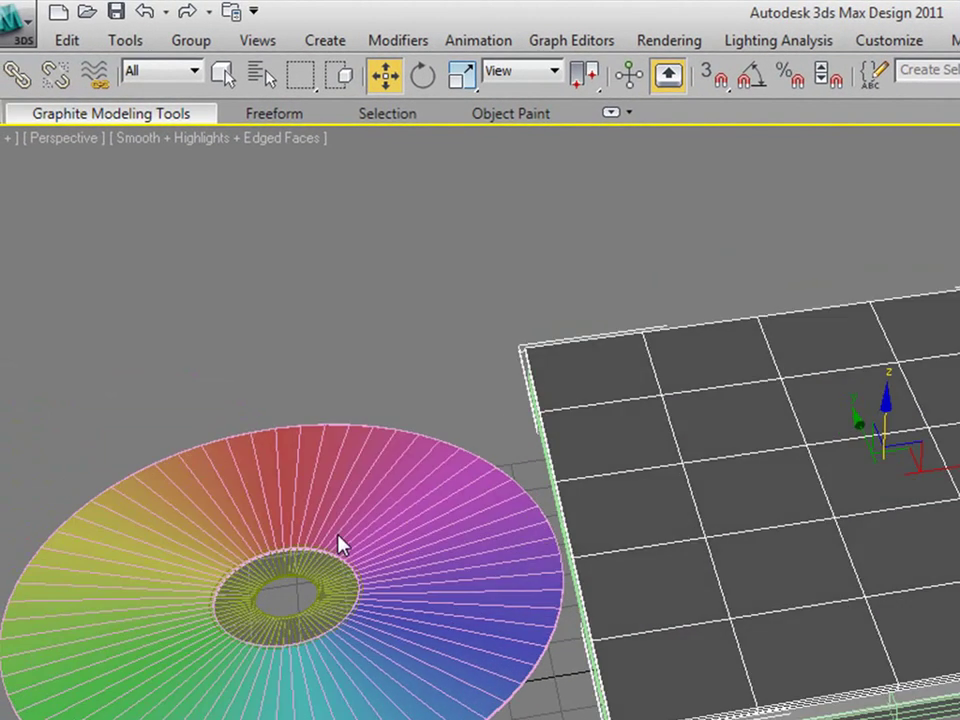
scroll(330, 540, "up", 2)
left_click(325, 548)
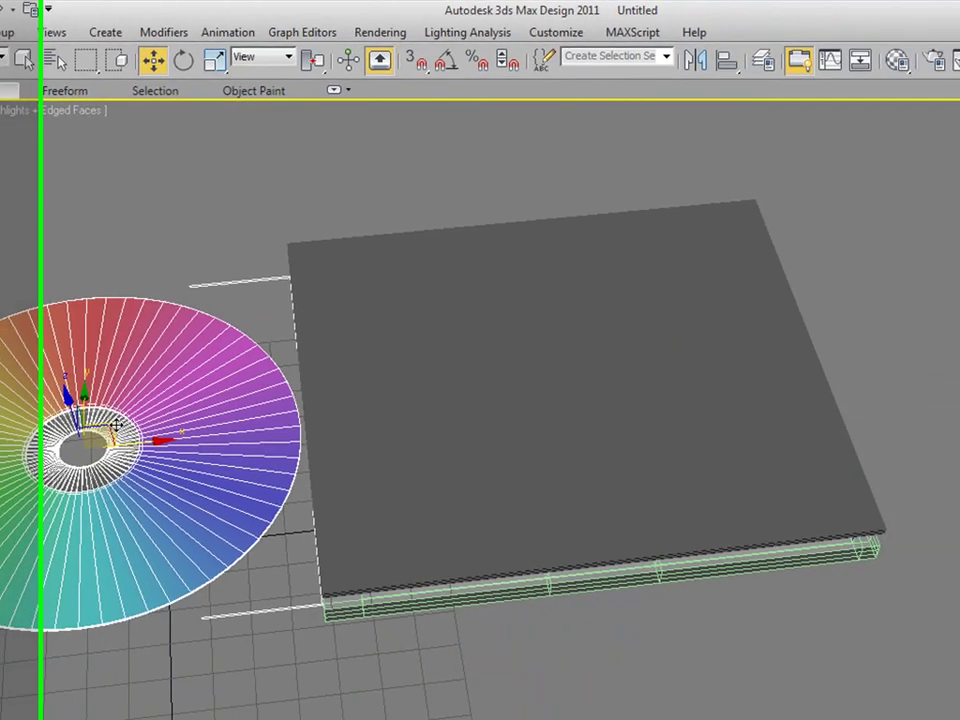
middle_click_drag(300, 520, 773, 250, "alt")
left_click_drag(773, 250, 933, 250)
left_click(589, 347)
left_click_drag(589, 347, 124, 392)
mouse_move(124, 392)
middle_mouse_down()
mouse_move(290, 347)
mouse_move(157, 319)
middle_mouse_up()
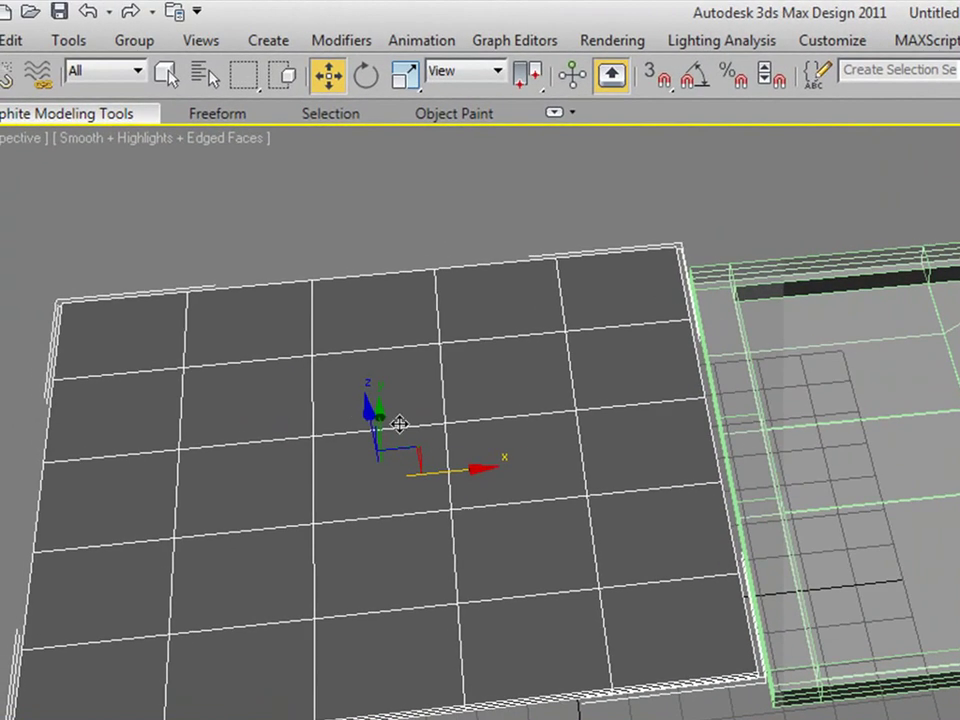
Move the spectrum disc onto the case and centre it on the hub cylinder in Top view.
middle_click_drag(367, 413, 375, 456)
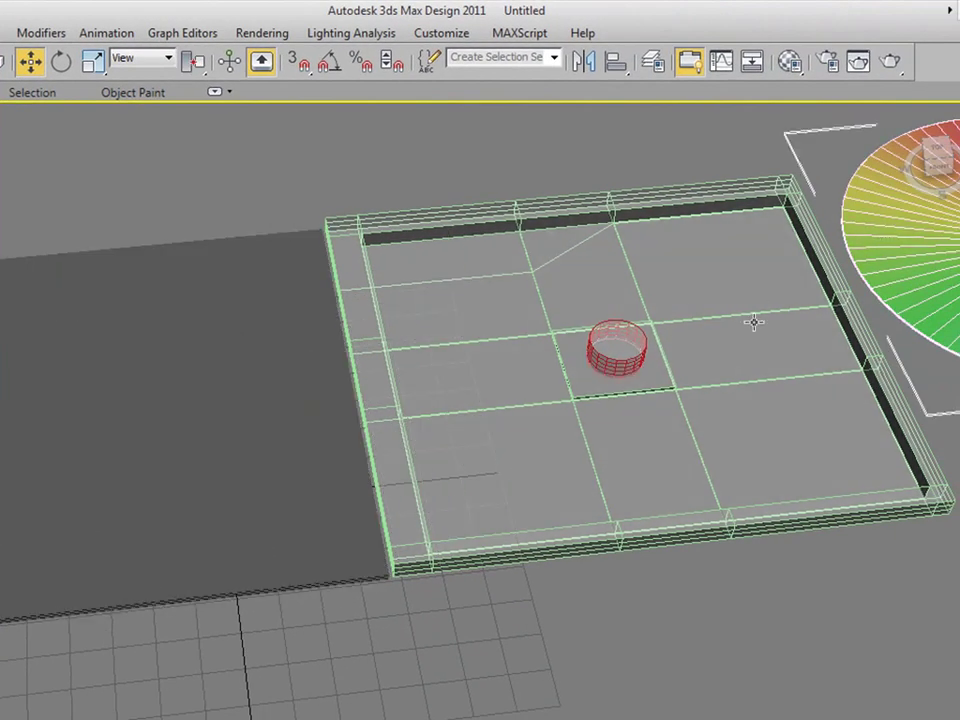
mouse_move(754, 322)
middle_mouse_down()
mouse_move(540, 381)
mouse_move(520, 396)
middle_mouse_up()
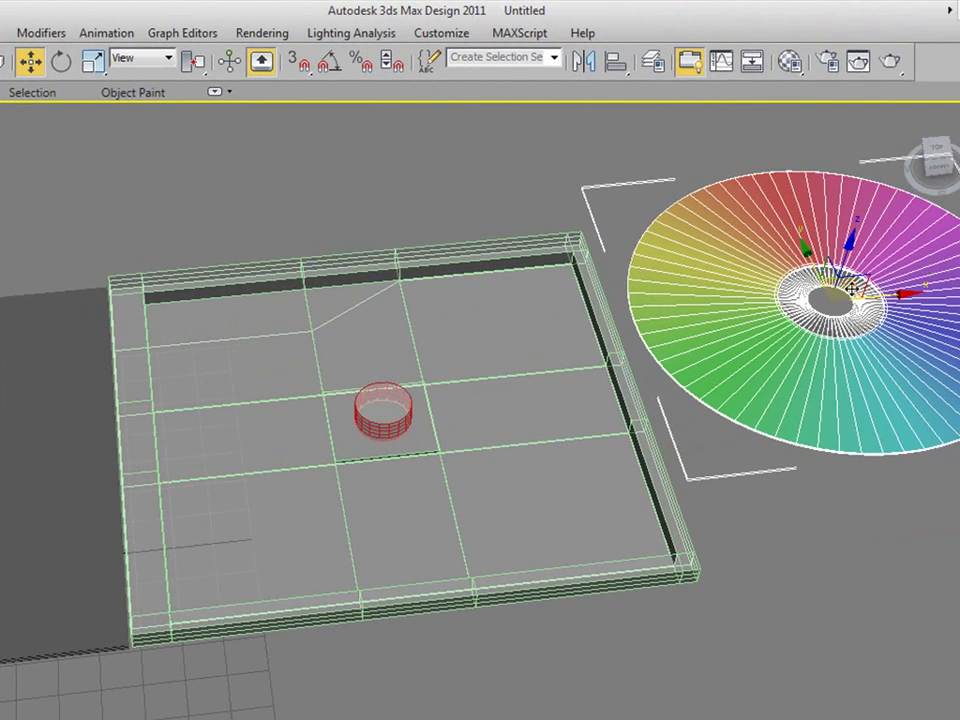
left_click_drag(851, 290, 404, 395)
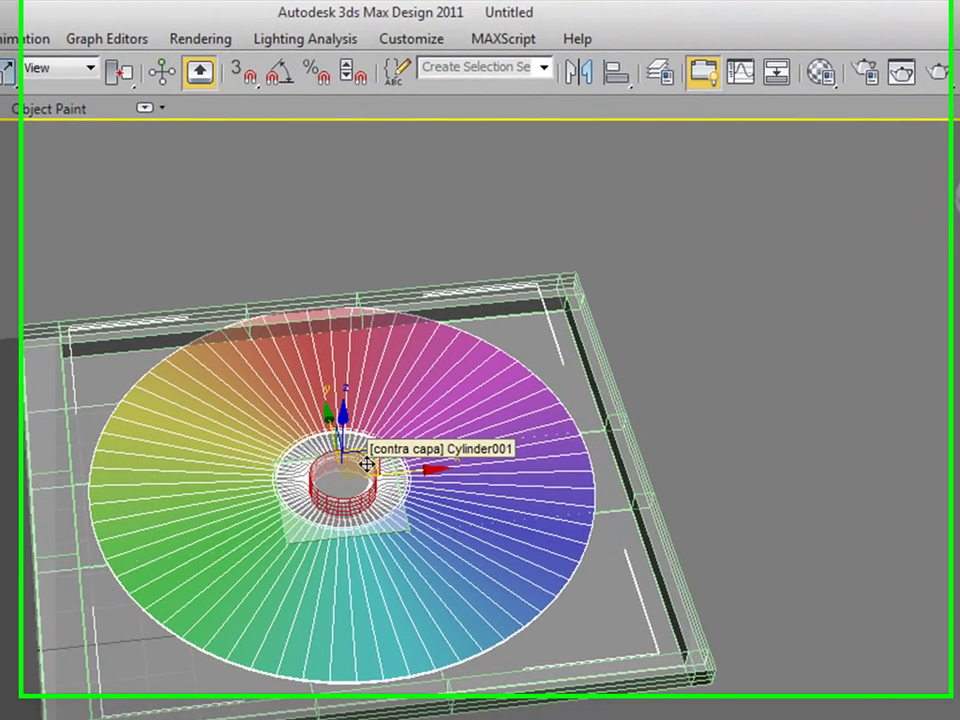
key("t")
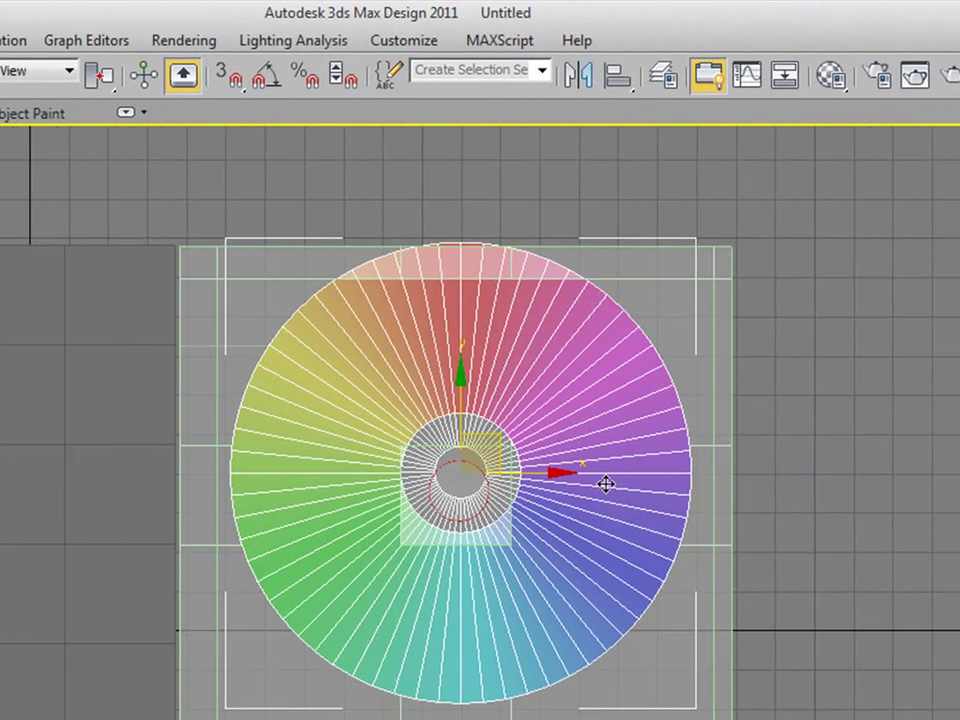
scroll(606, 484, "up", 2)
scroll(574, 476, "up", 2)
left_click(925, 457)
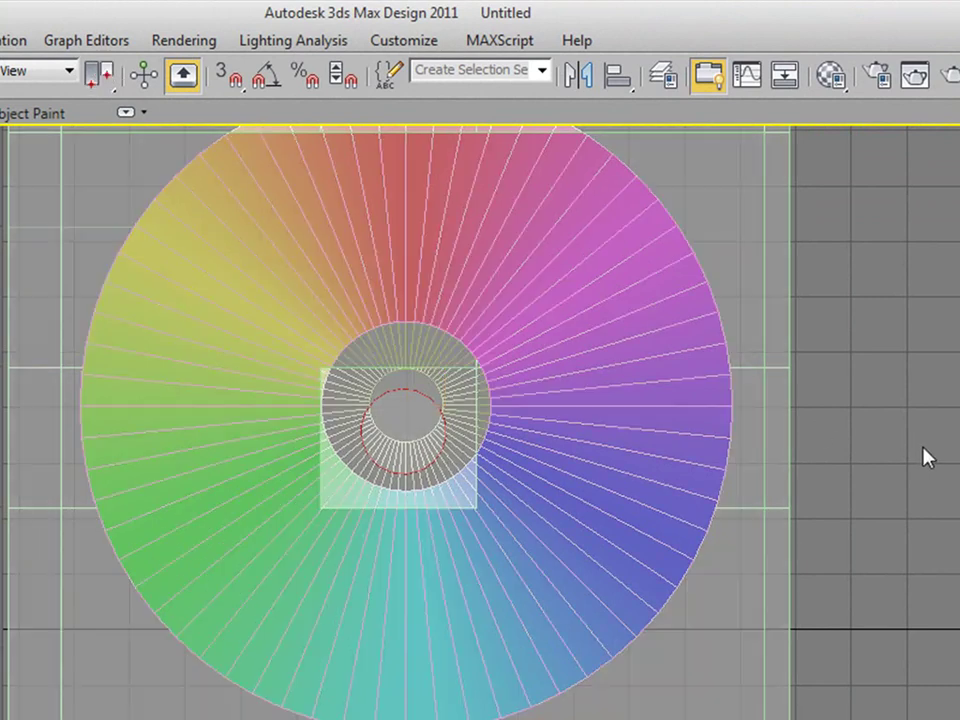
left_click(531, 304)
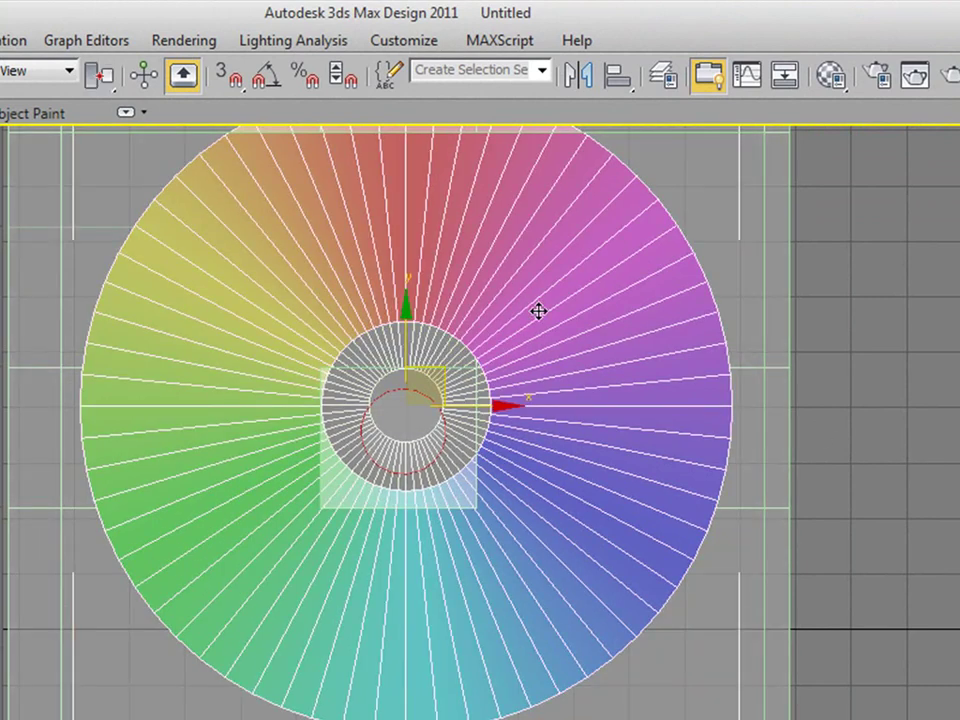
key("F4")
left_click(874, 450)
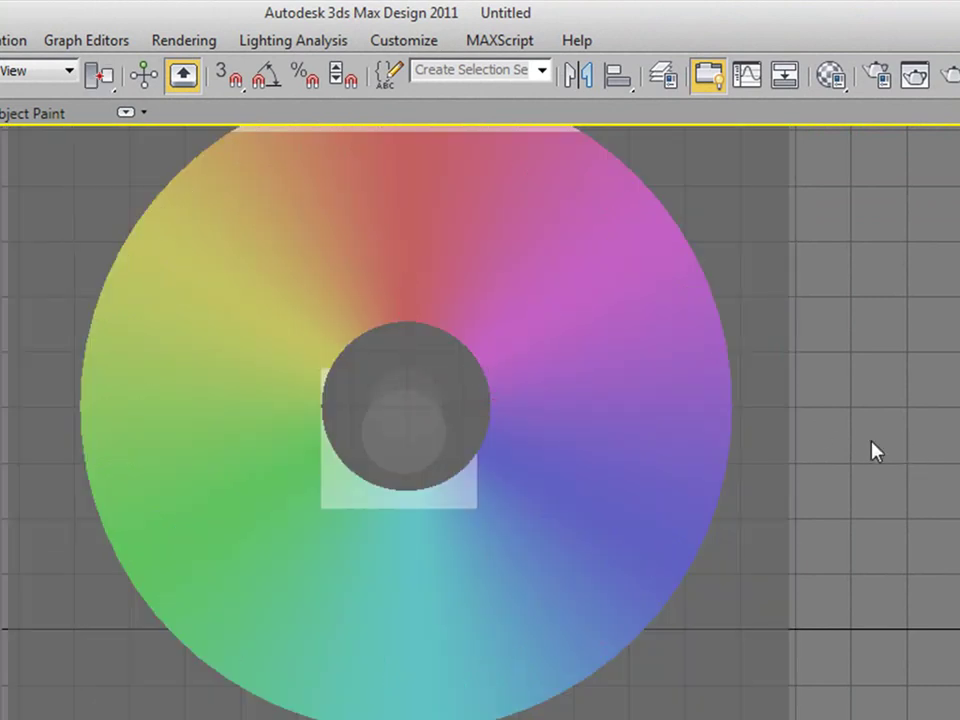
left_click(501, 298)
left_click(600, 283)
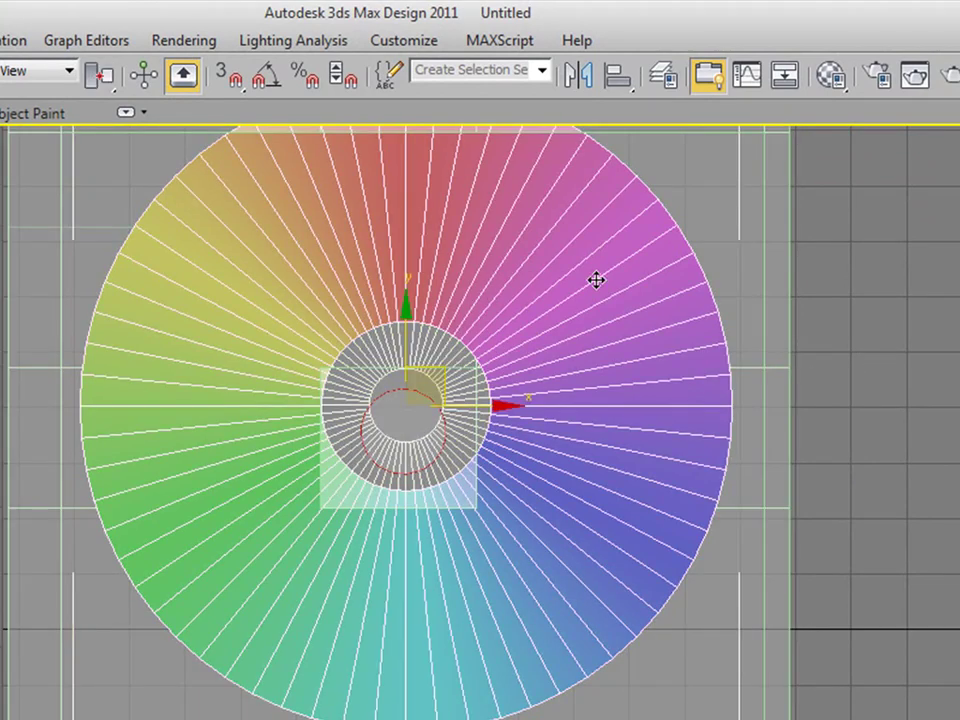
left_click_drag(442, 372, 440, 398)
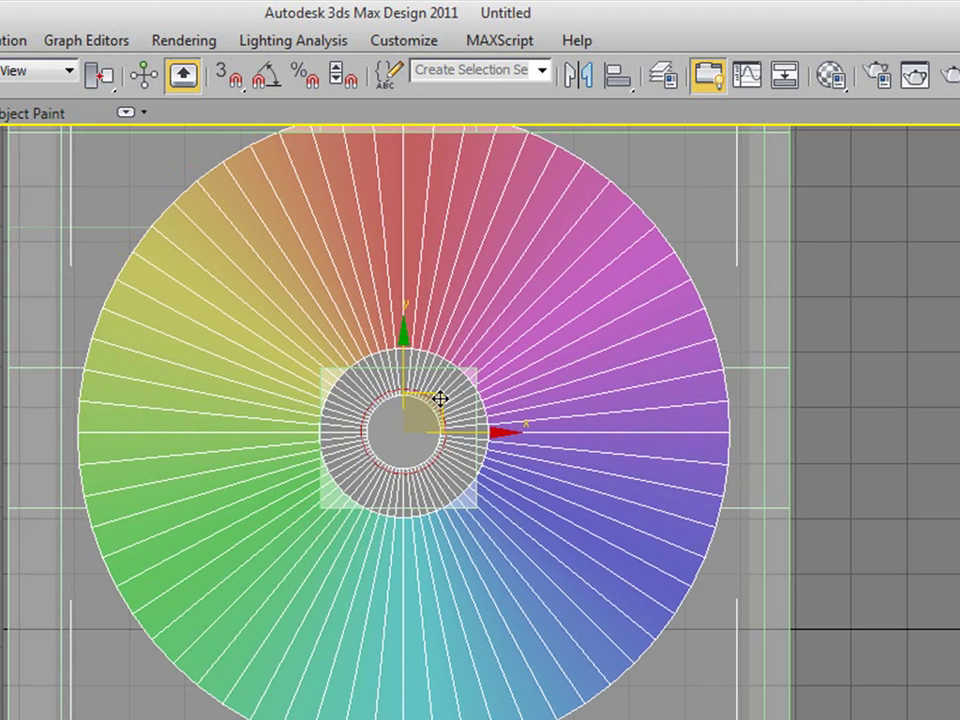
Orbit and zoom back to a tilted perspective of the disc inside the case.
middle_click_drag(440, 398, 456, 299, "alt")
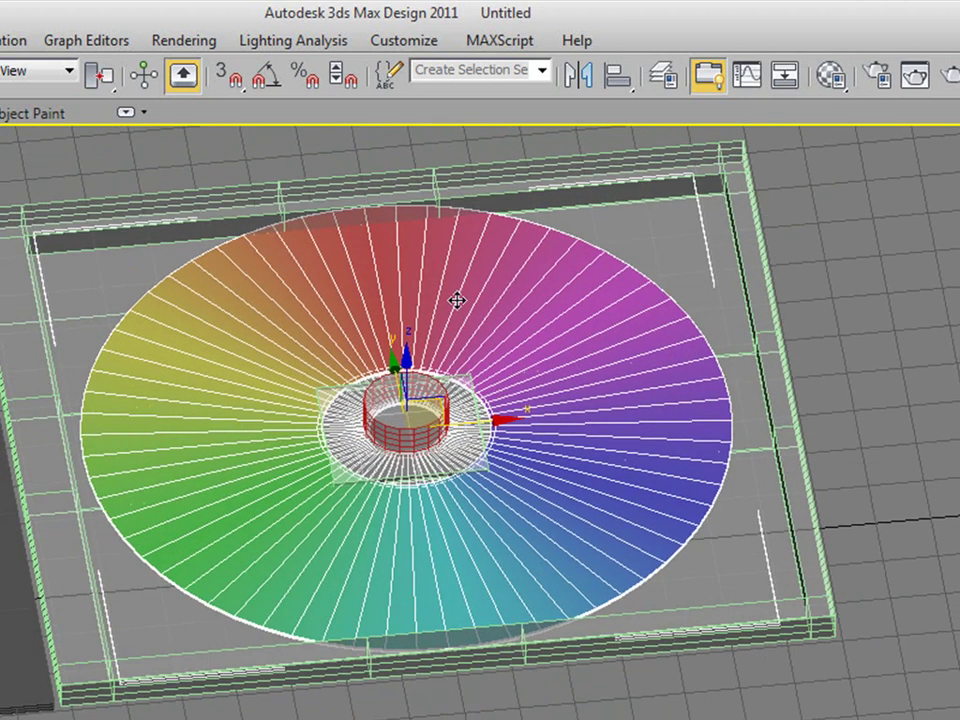
scroll(456, 300, "up", 2)
scroll(454, 310, "up", 1)
scroll(453, 331, "up", 1)
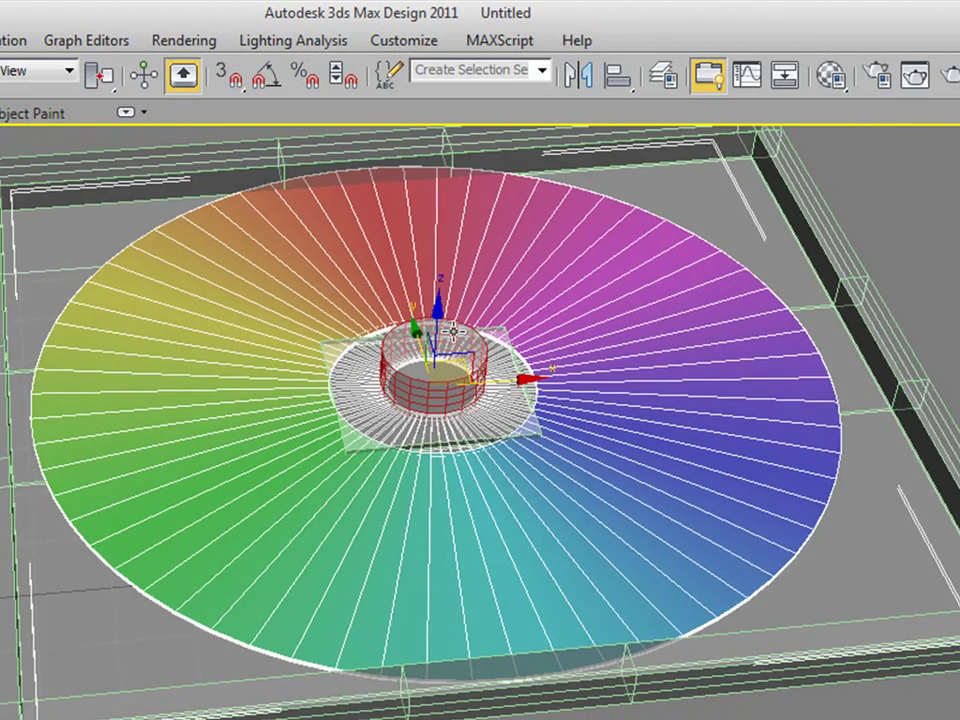
scroll(453, 331, "down", 2)
scroll(377, 381, "down", 1)
scroll(392, 398, "down", 2)
scroll(377, 482, "down", 2)
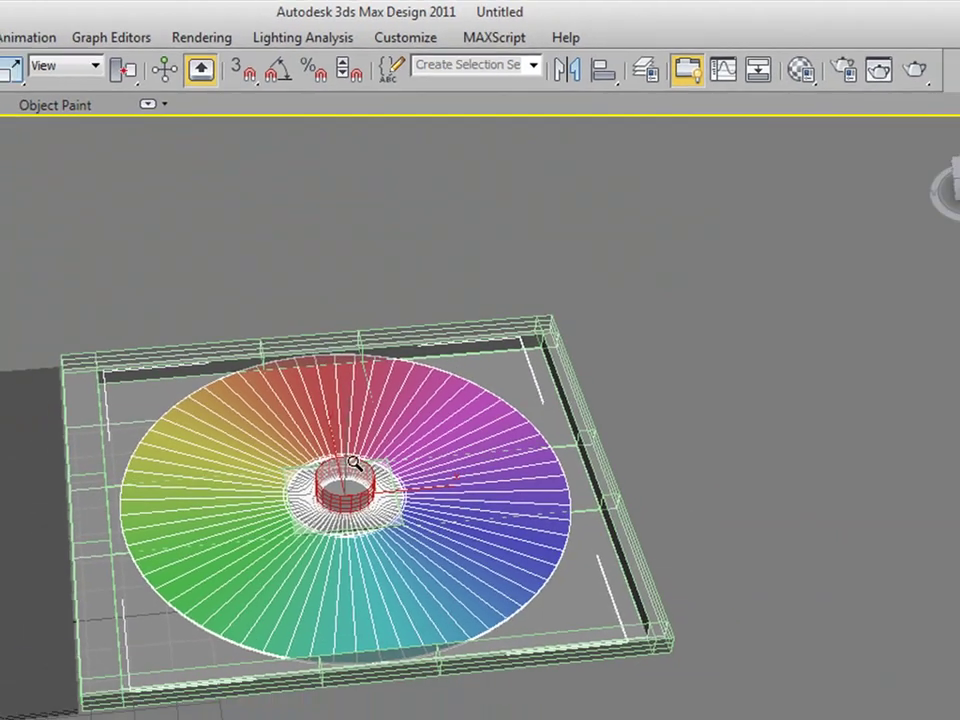
Test-render the case with the seated disc twice, closing the render window each time.
left_click(745, 44)
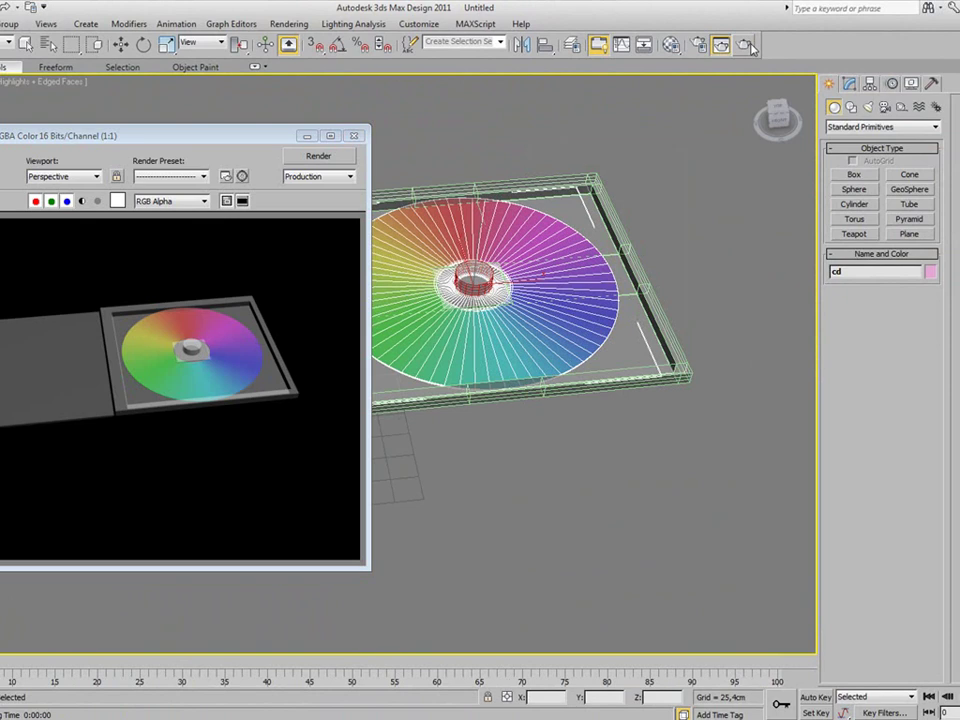
left_click(354, 135)
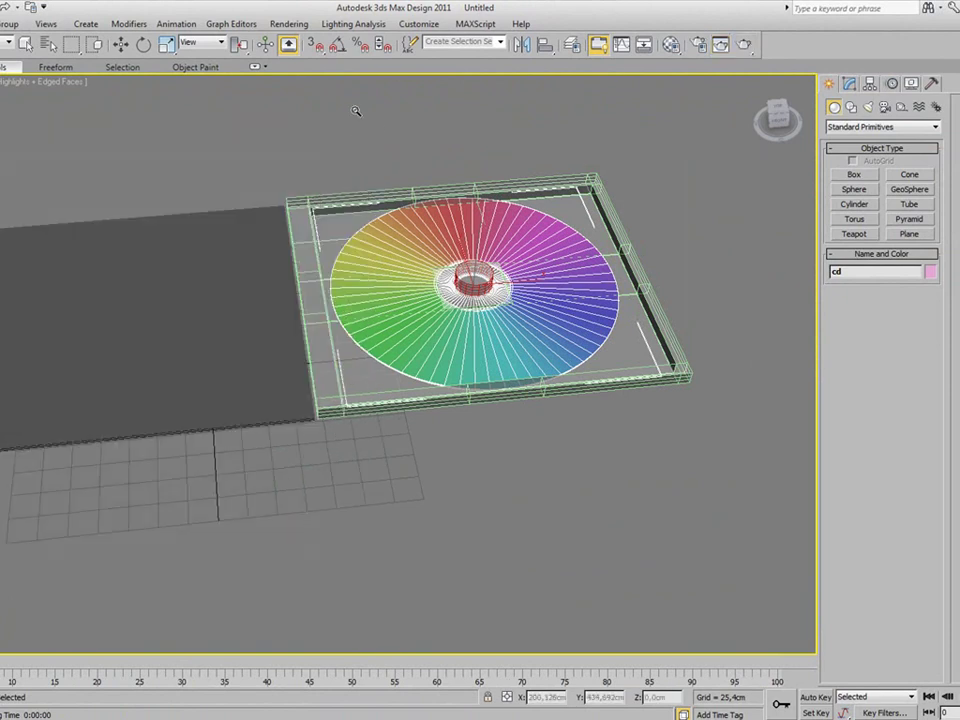
left_click(119, 46)
left_click(407, 242)
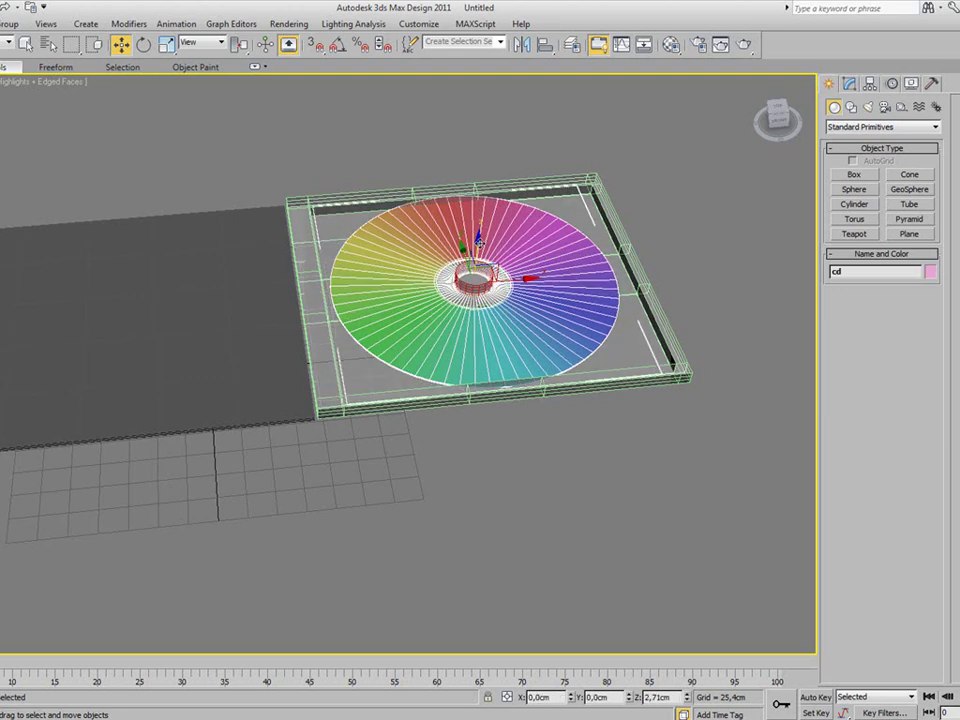
left_click(744, 46)
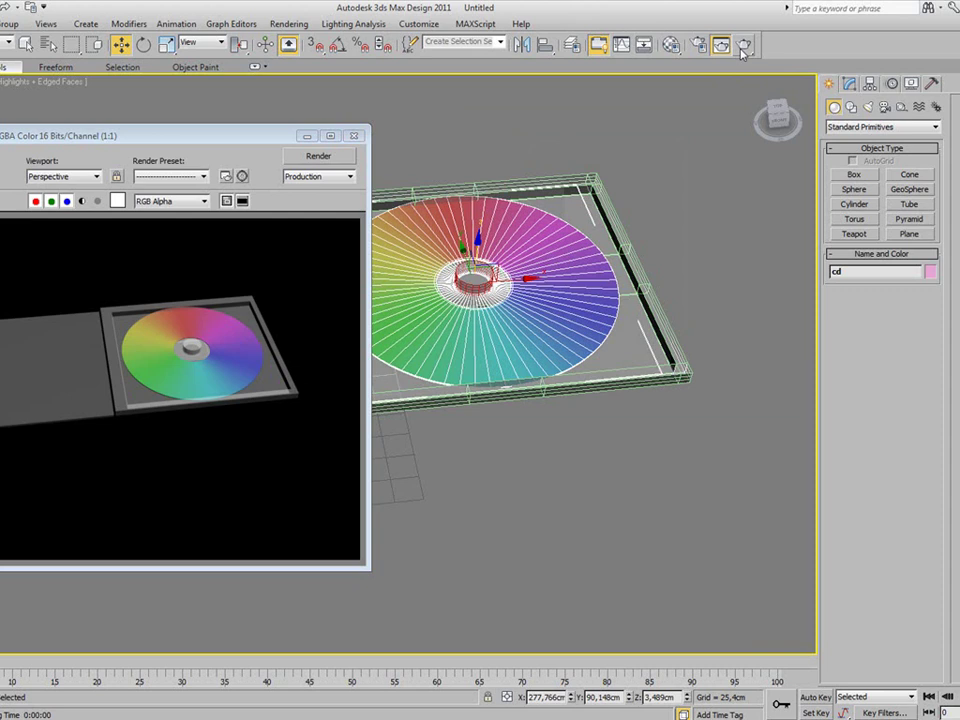
left_click_drag(280, 135, 286, 78)
left_click(355, 75)
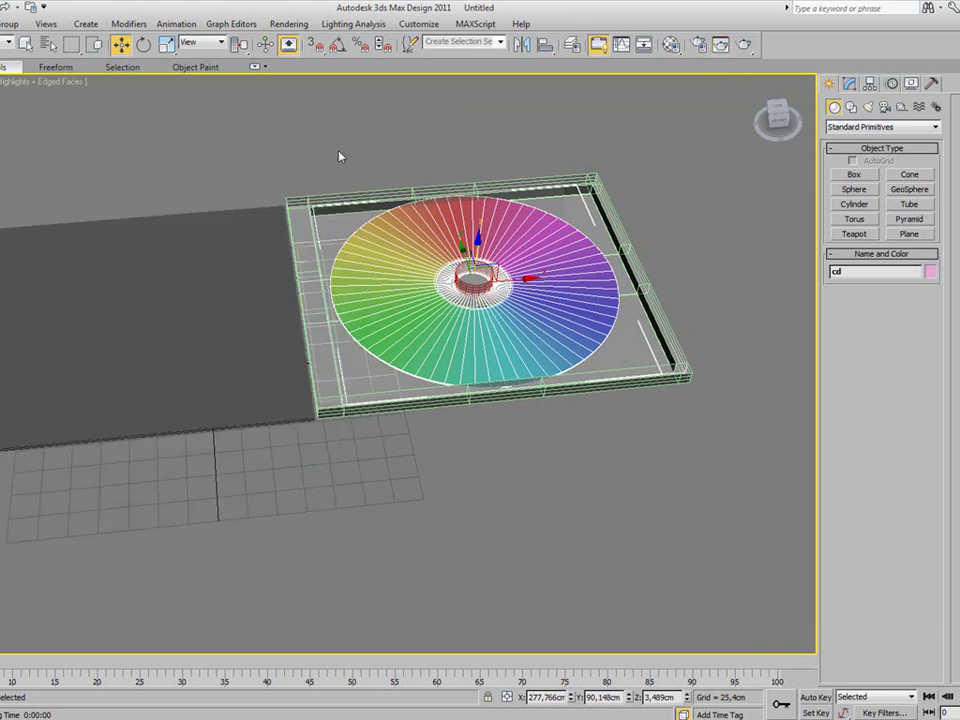
Assign the transparencia material to the flat slab beside the case.
left_click(339, 156)
left_click(176, 272)
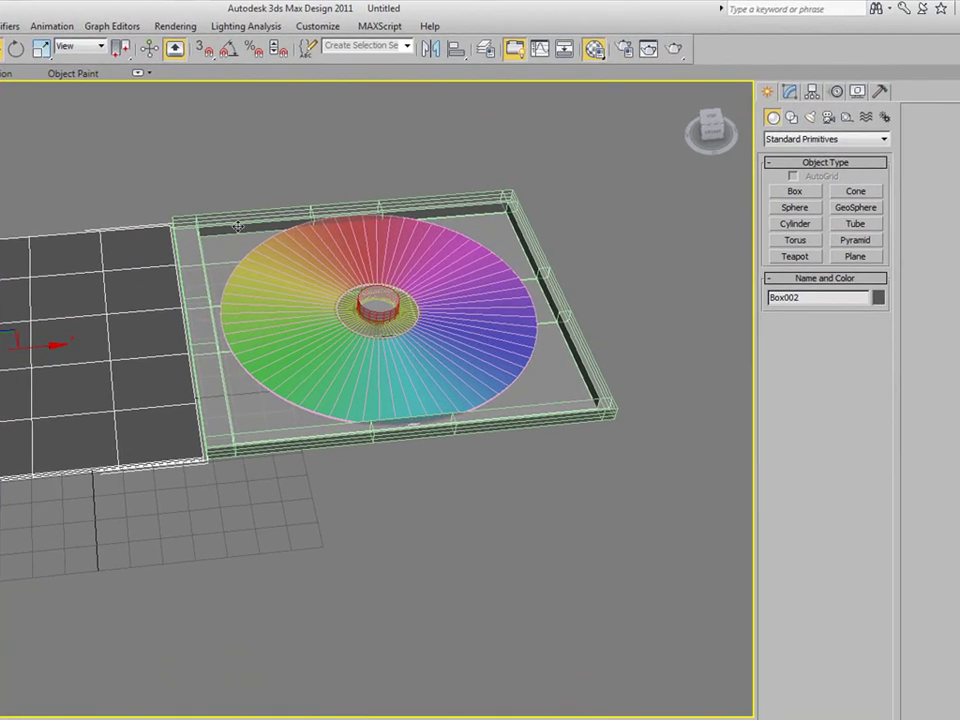
key("m")
left_click_drag(706, 118, 86, 380)
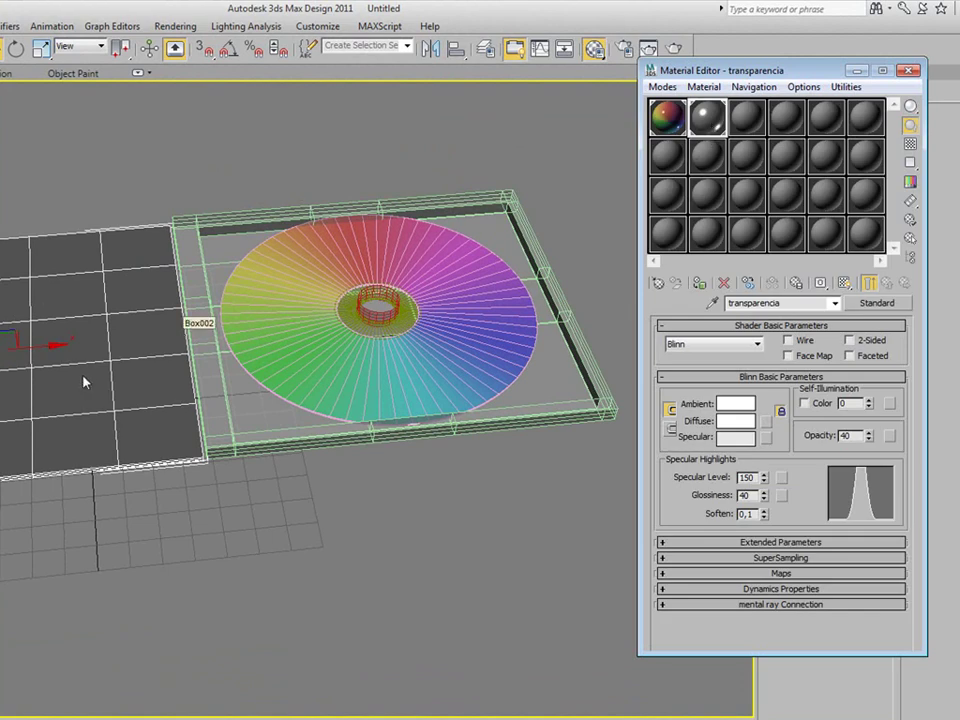
left_click(909, 72)
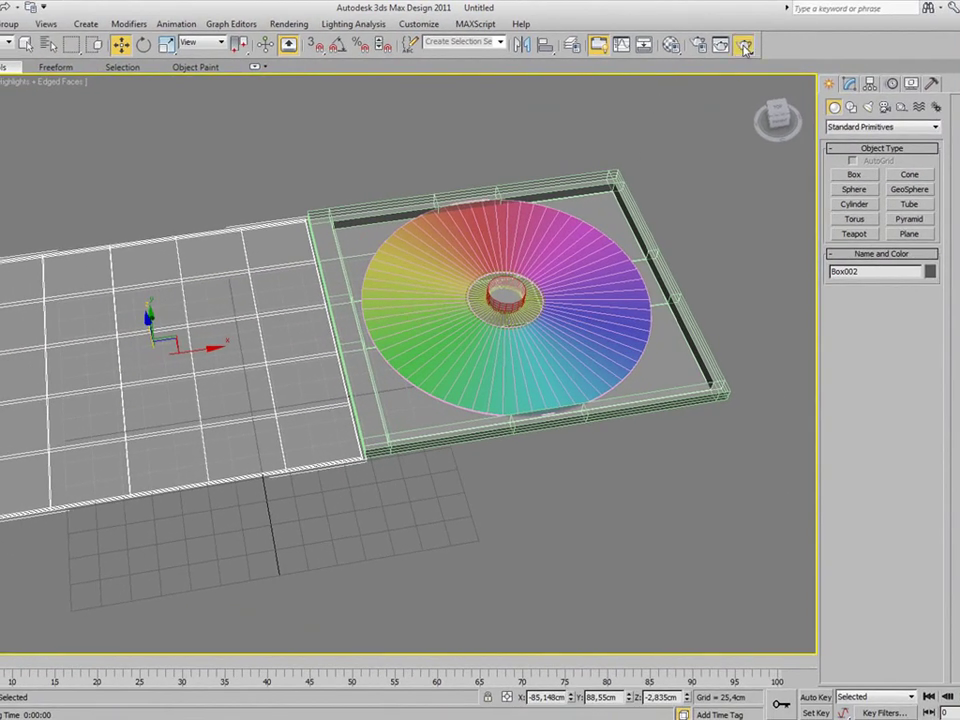
Render twice more to check the result, then deselect all and zoom the view out.
left_click(744, 46)
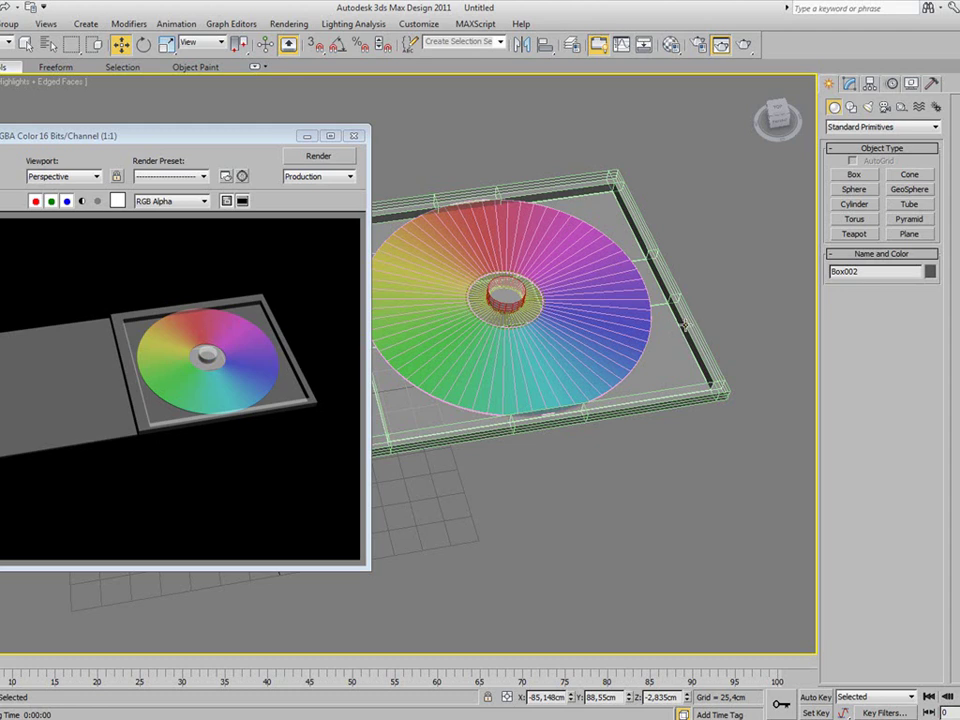
left_click(355, 136)
left_click(746, 46)
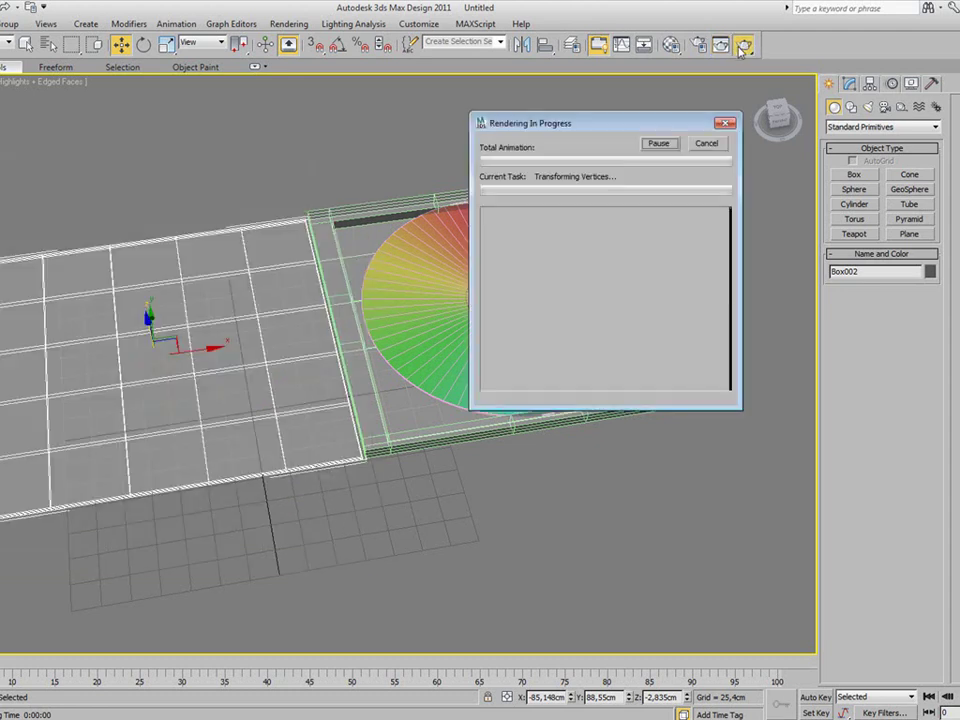
left_click(355, 136)
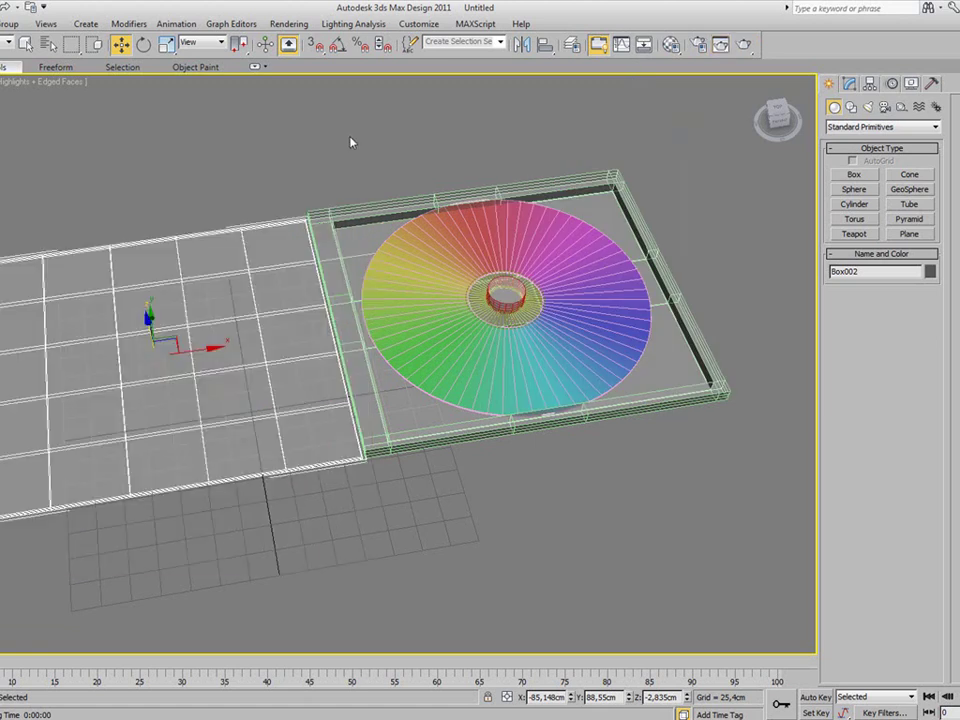
left_click(248, 106)
mouse_move(250, 105)
middle_mouse_down("ctrl+alt")
mouse_move(323, 160)
mouse_move(330, 190)
middle_mouse_up("ctrl+alt")
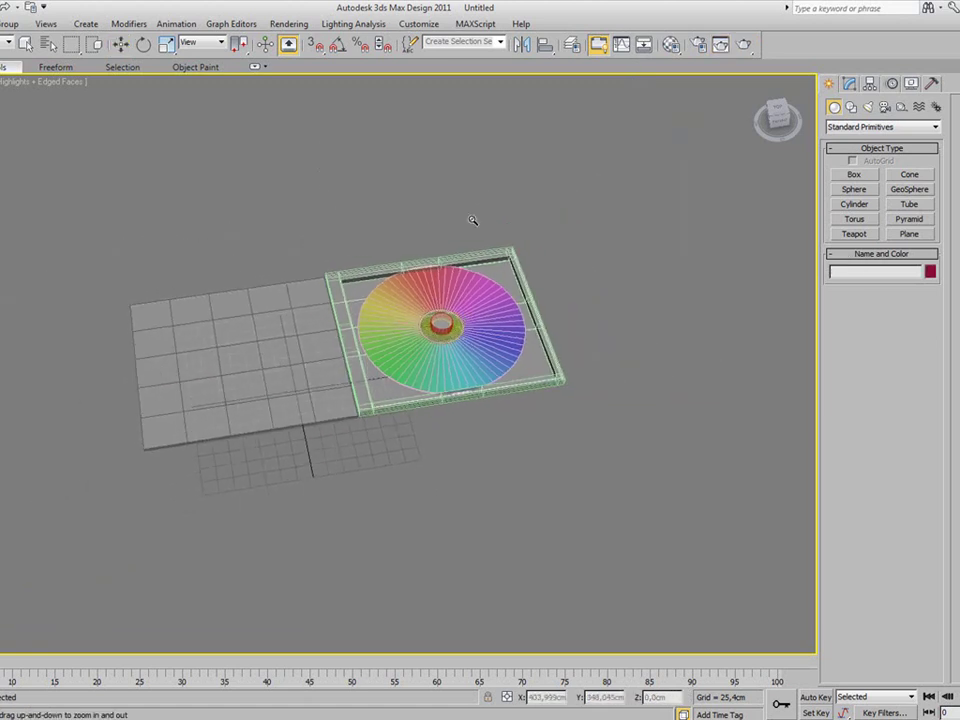
Zoom out and draw a large floor plane beneath the CD case.
left_click(909, 234)
mouse_move(313, 362)
middle_mouse_down("ctrl+alt")
mouse_move(317, 354)
mouse_move(328, 364)
middle_mouse_up("ctrl+alt")
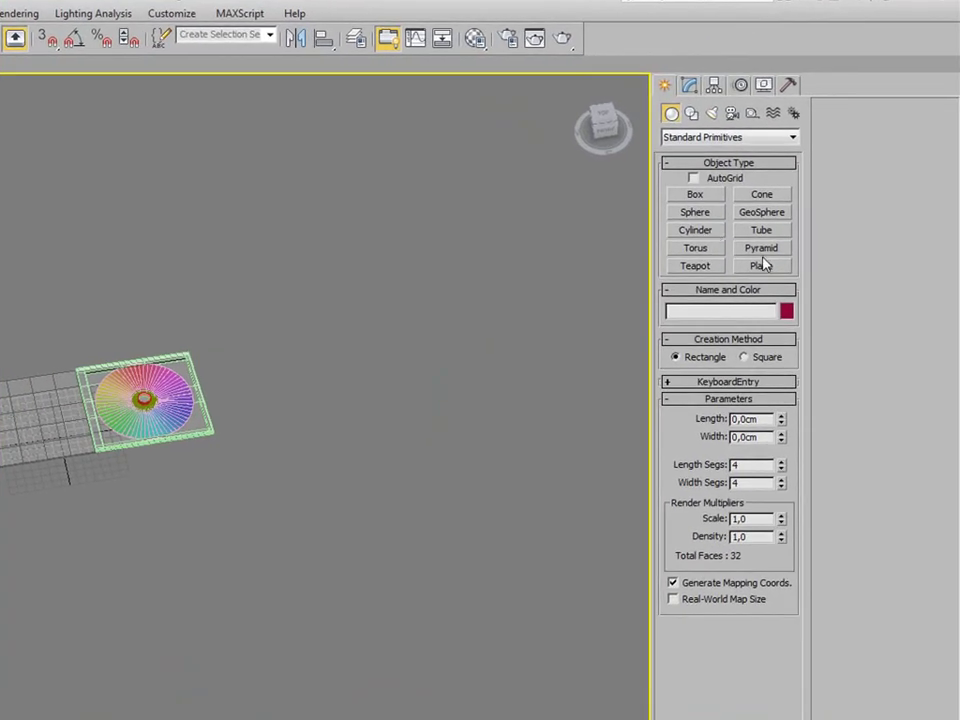
left_click(762, 265)
left_click_drag(91, 424, 922, 690)
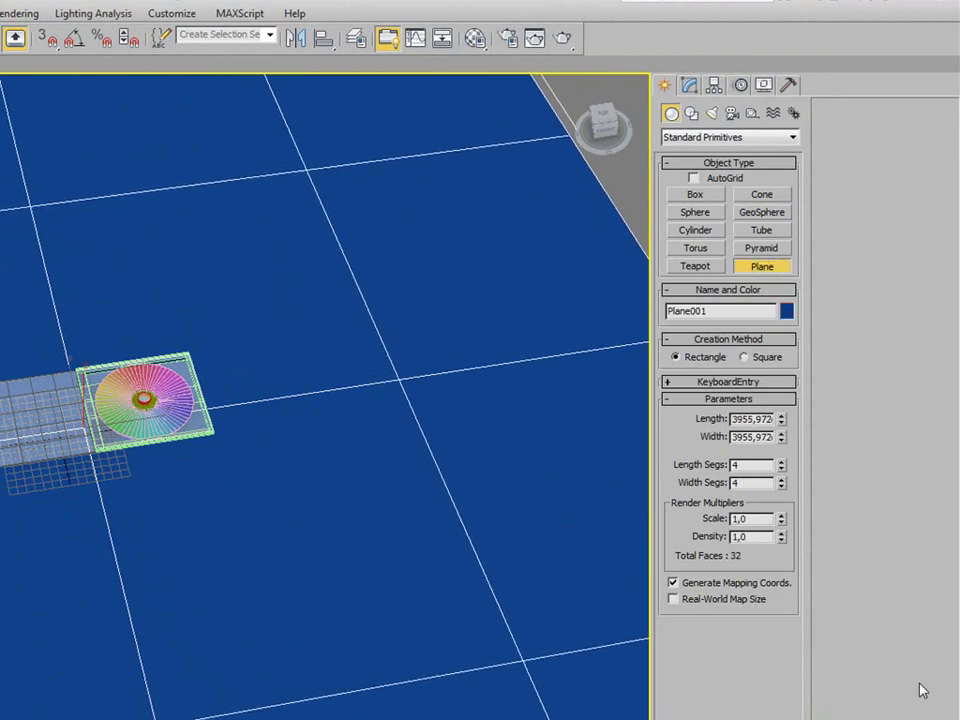
Name a free Material Editor slot chao and choose a map for its Opacity channel.
key("m")
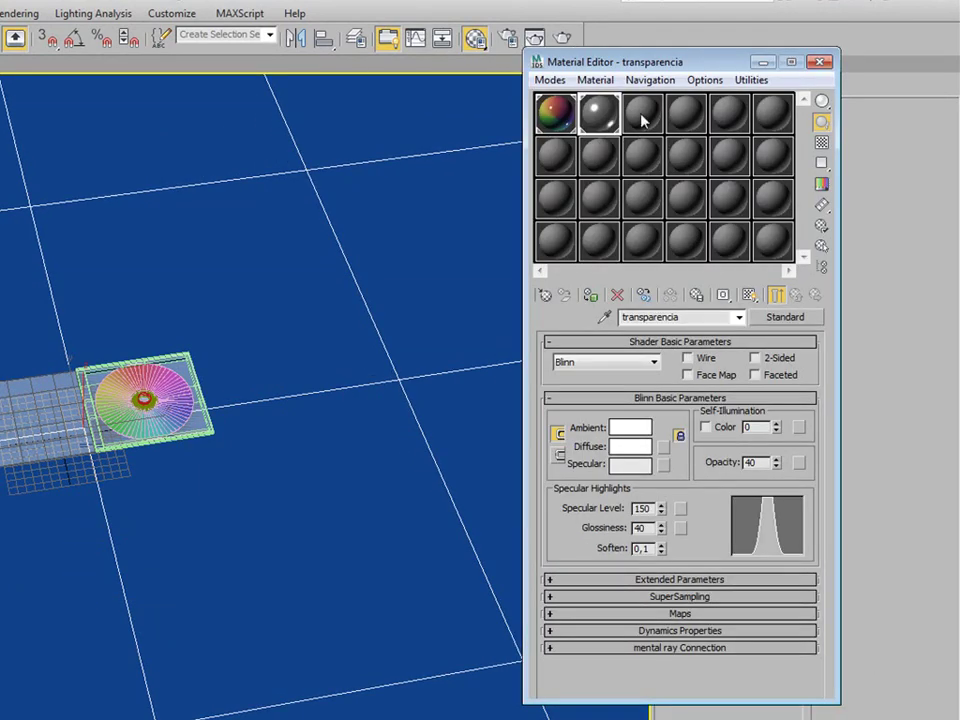
left_click(643, 118)
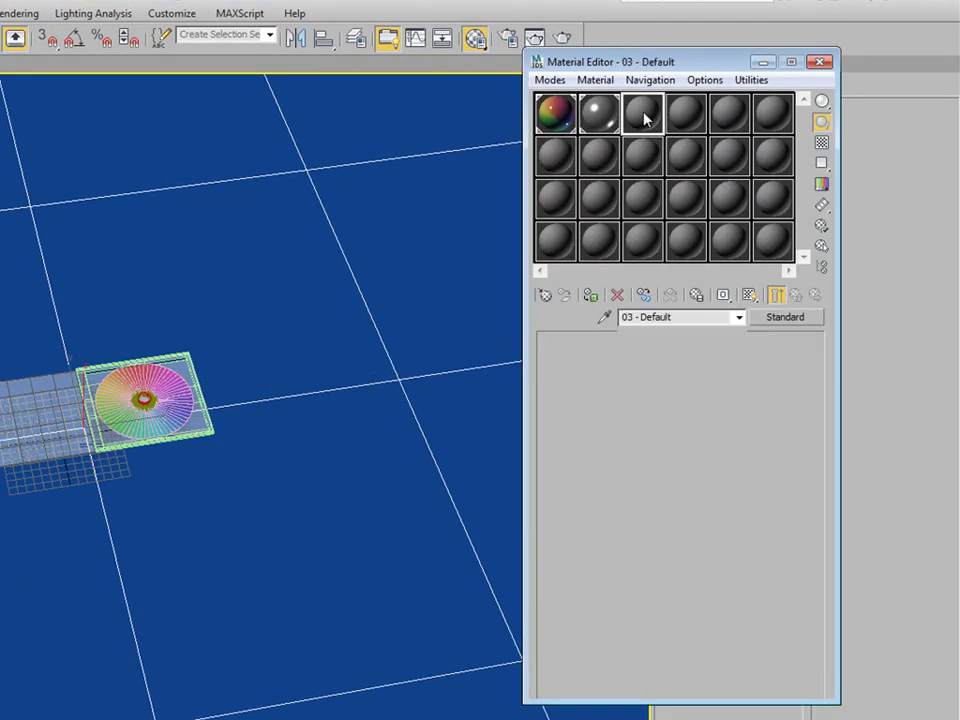
left_click(689, 321)
type("chao")
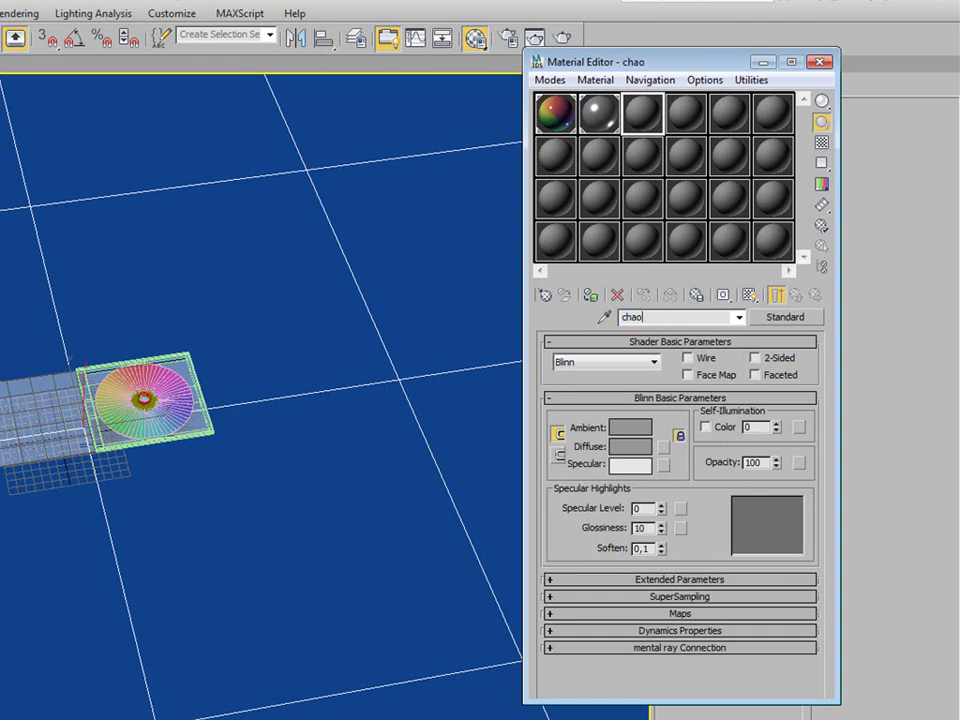
left_click(614, 614)
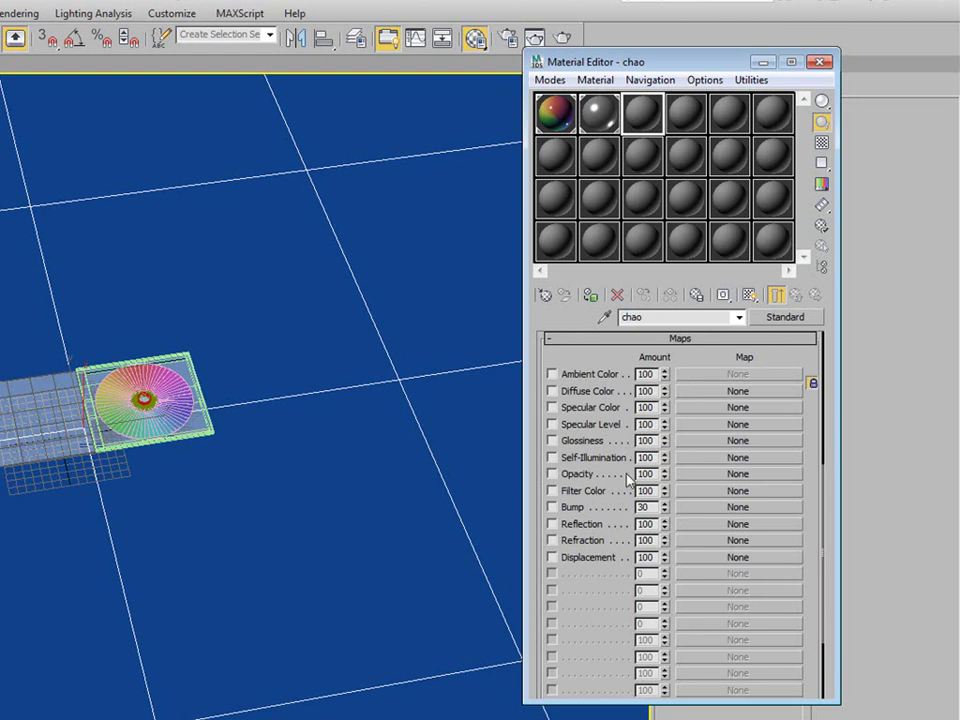
left_click(695, 474)
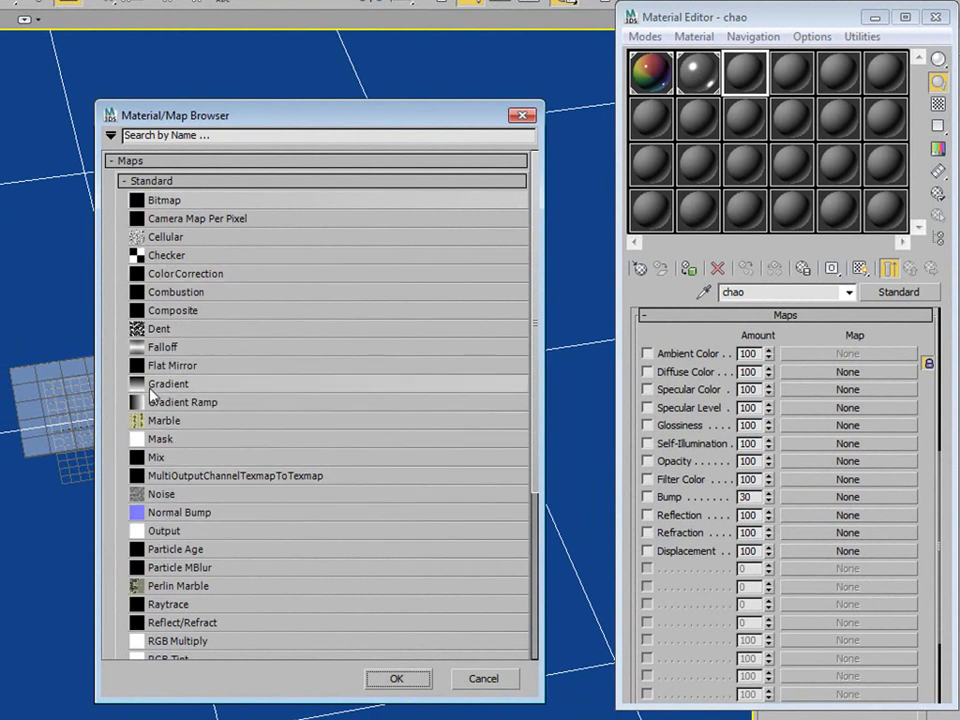
Give chao a radial Gradient opacity map, apply it to the floor, and test-render the fade.
double_click(166, 384)
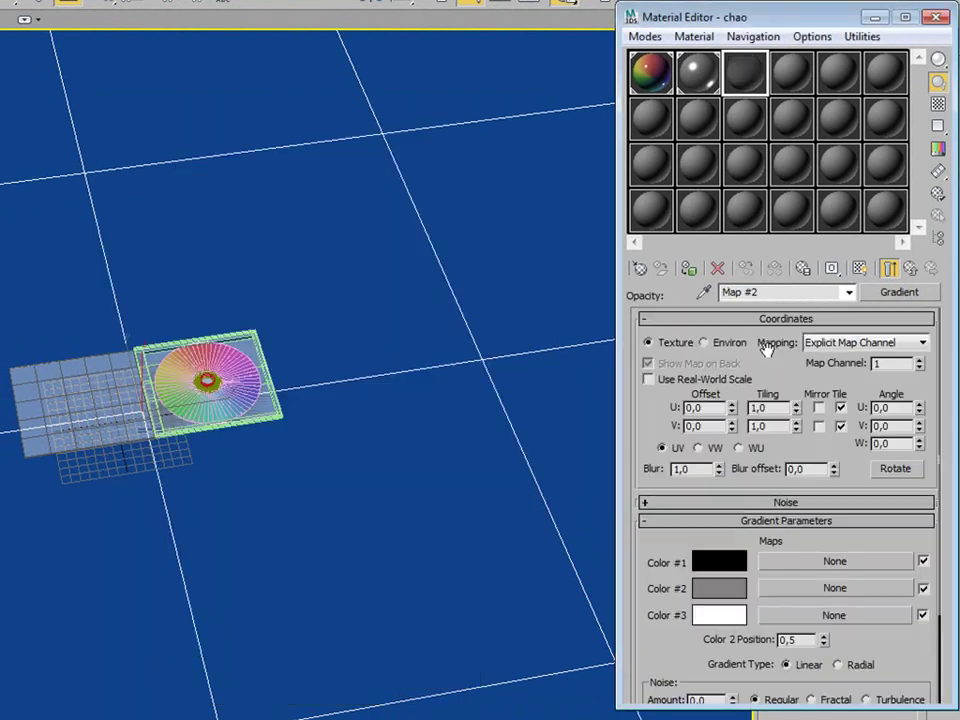
left_click(838, 665)
left_click(334, 318)
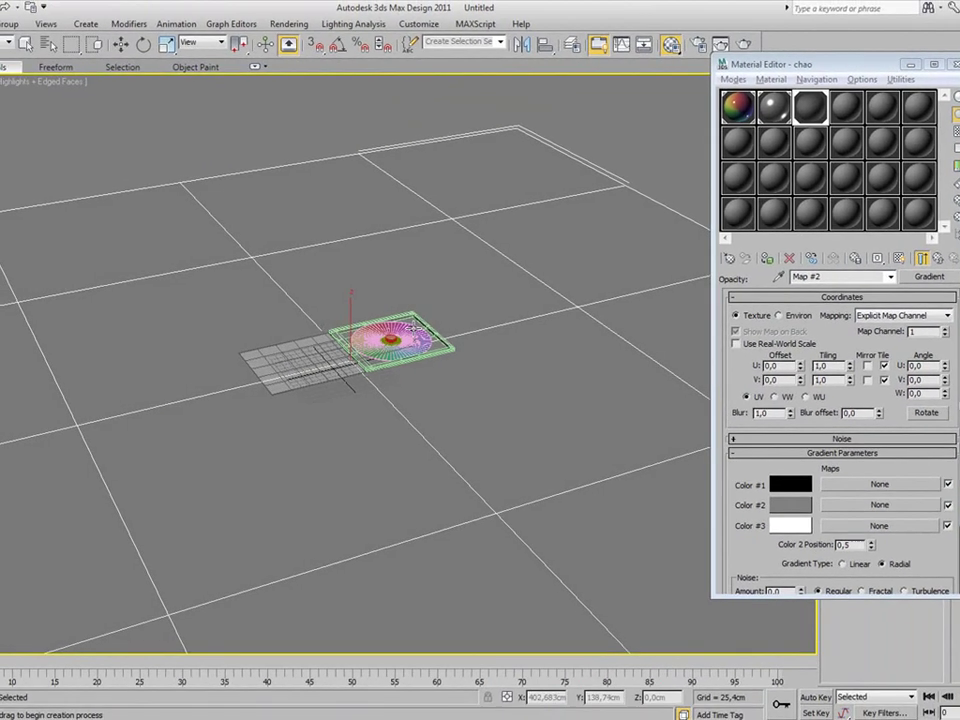
key("shift+q")
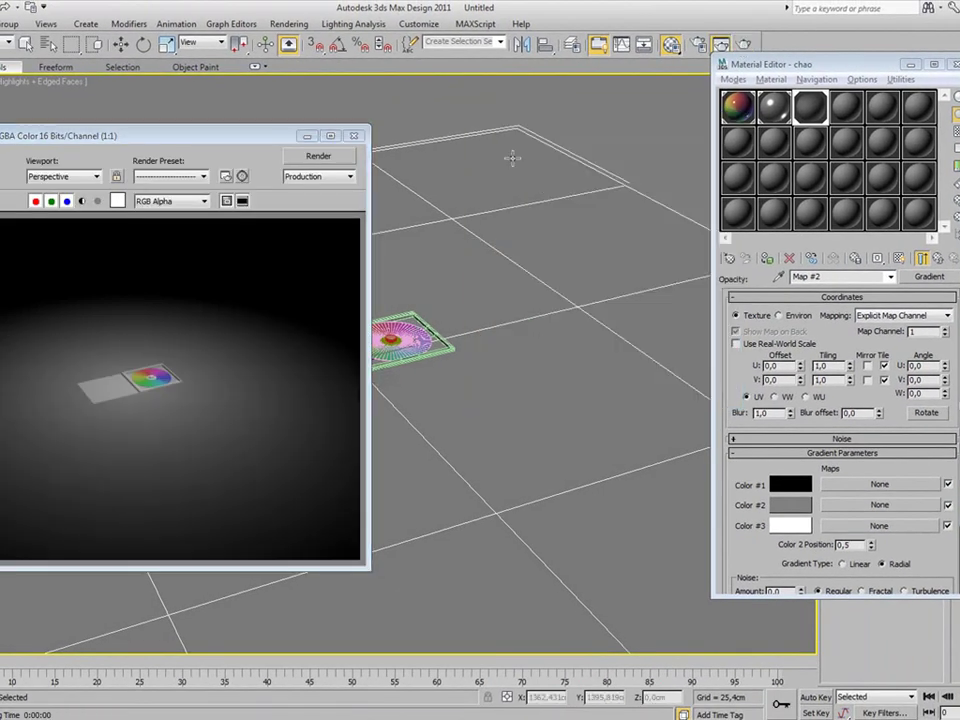
left_click(355, 135)
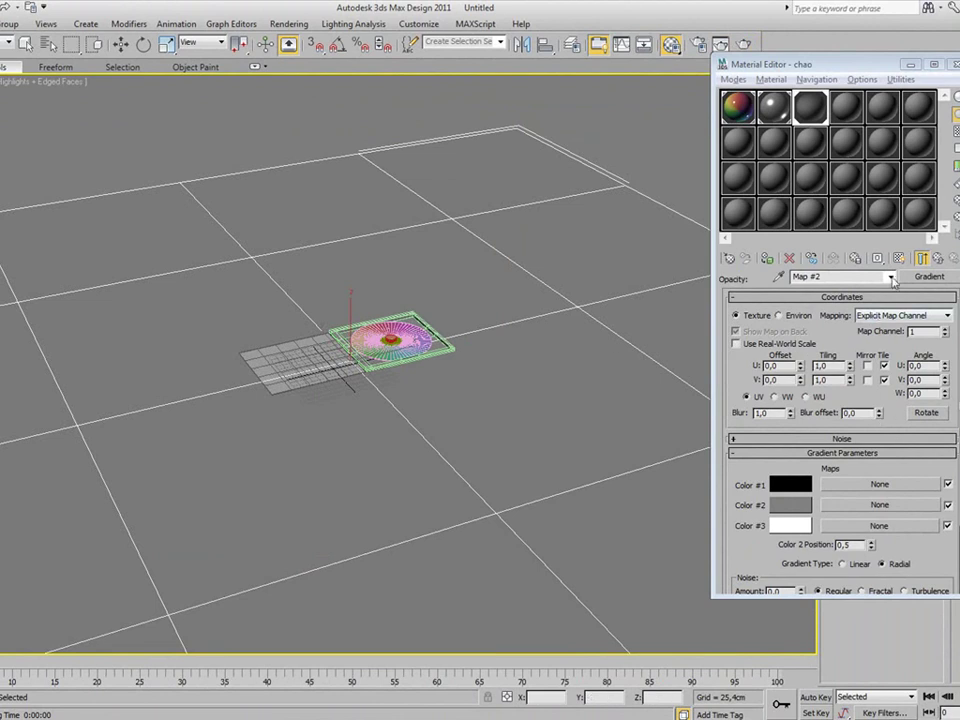
left_click(937, 261)
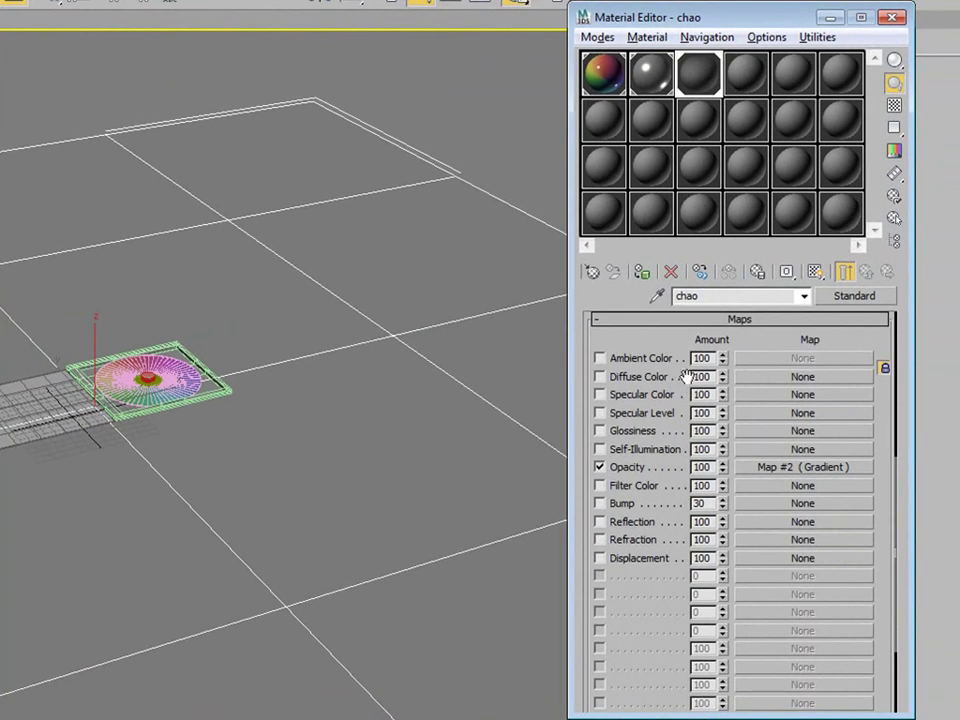
Assign a Bitmap map to the floor's Diffuse Color and browse up to the drive's top level.
left_click(751, 379)
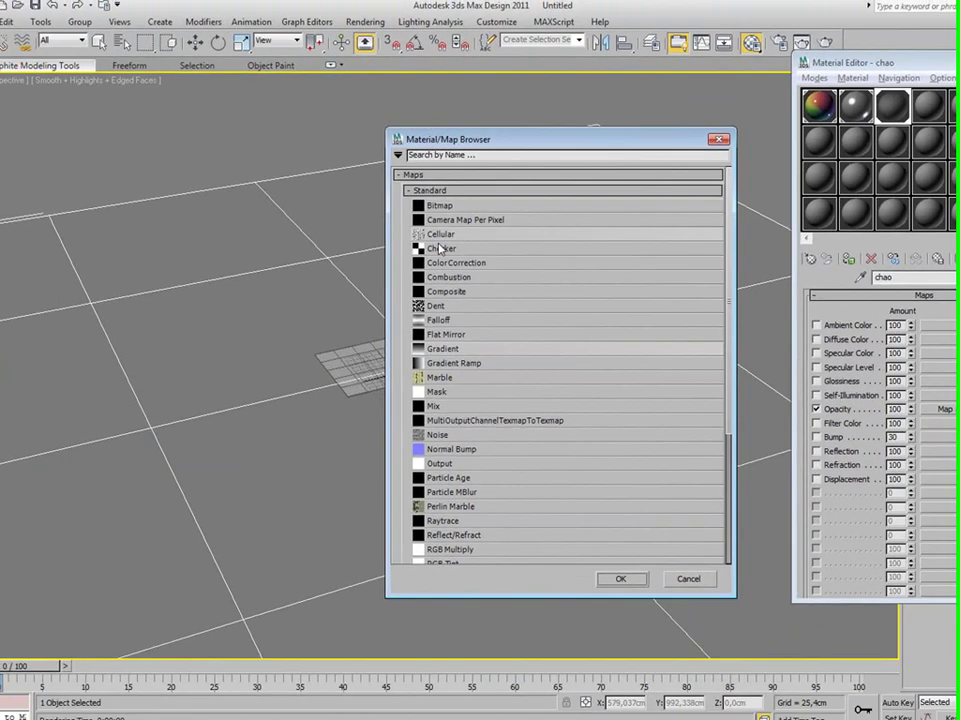
double_click(447, 207)
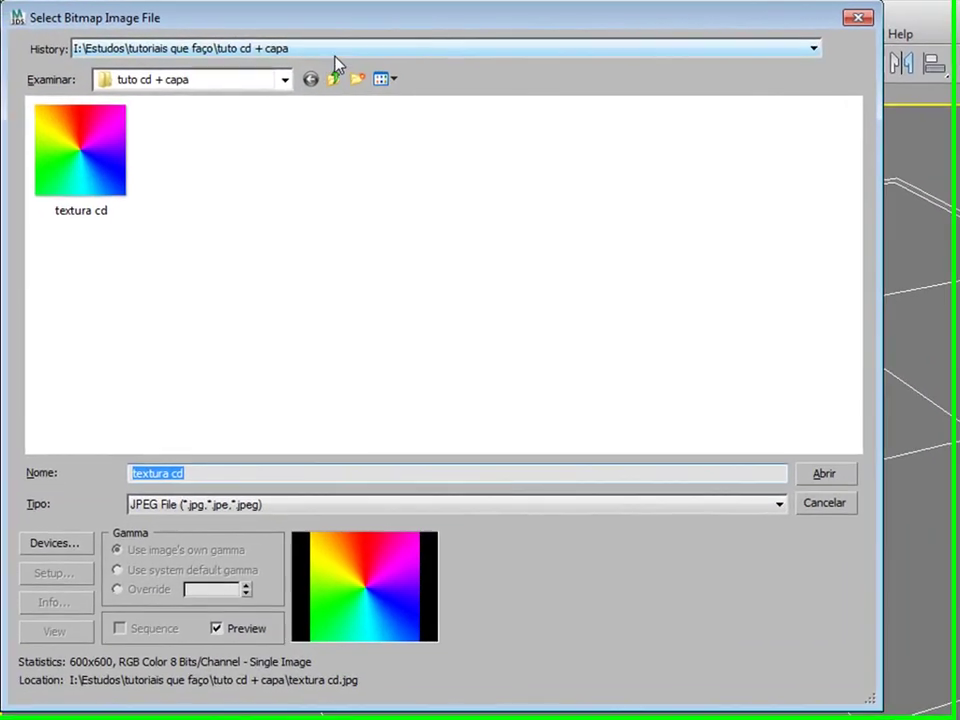
left_click(251, 40)
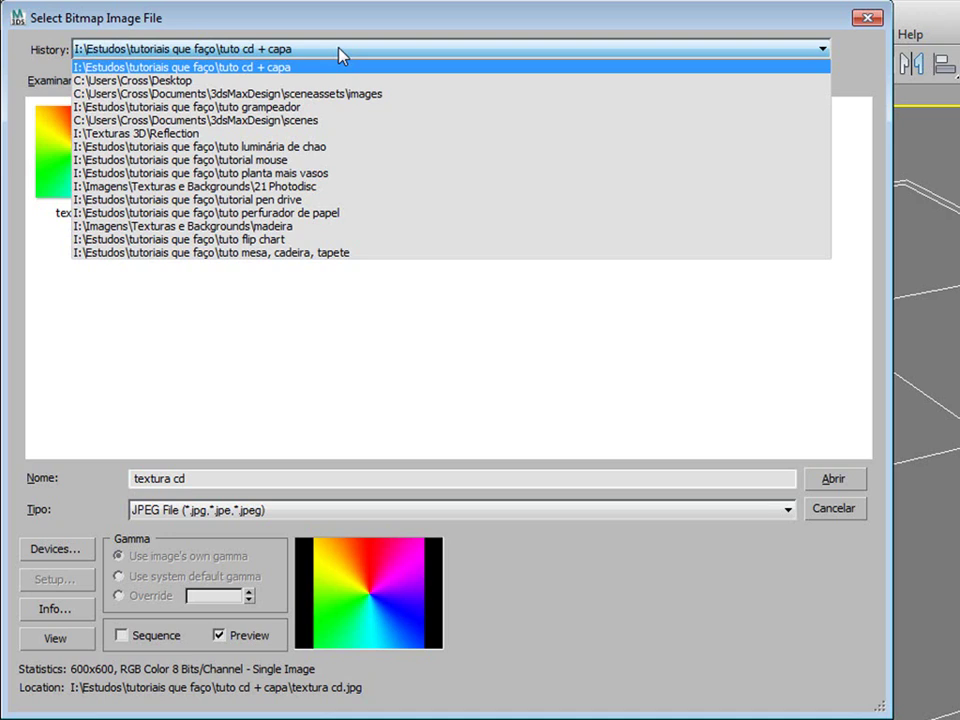
left_click(349, 136)
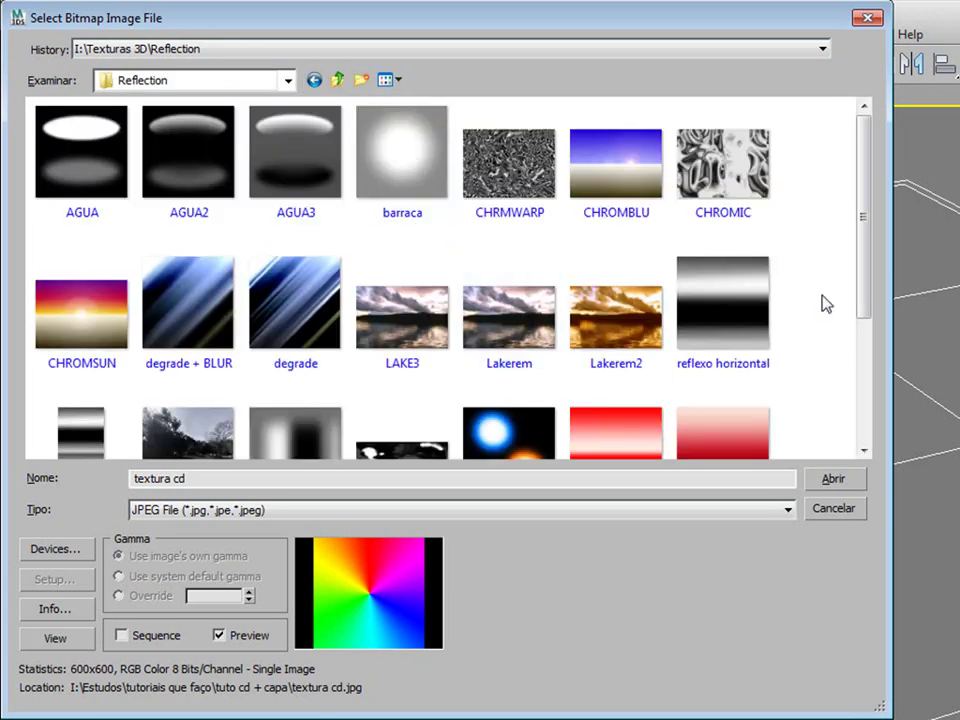
left_click_drag(866, 251, 268, 92)
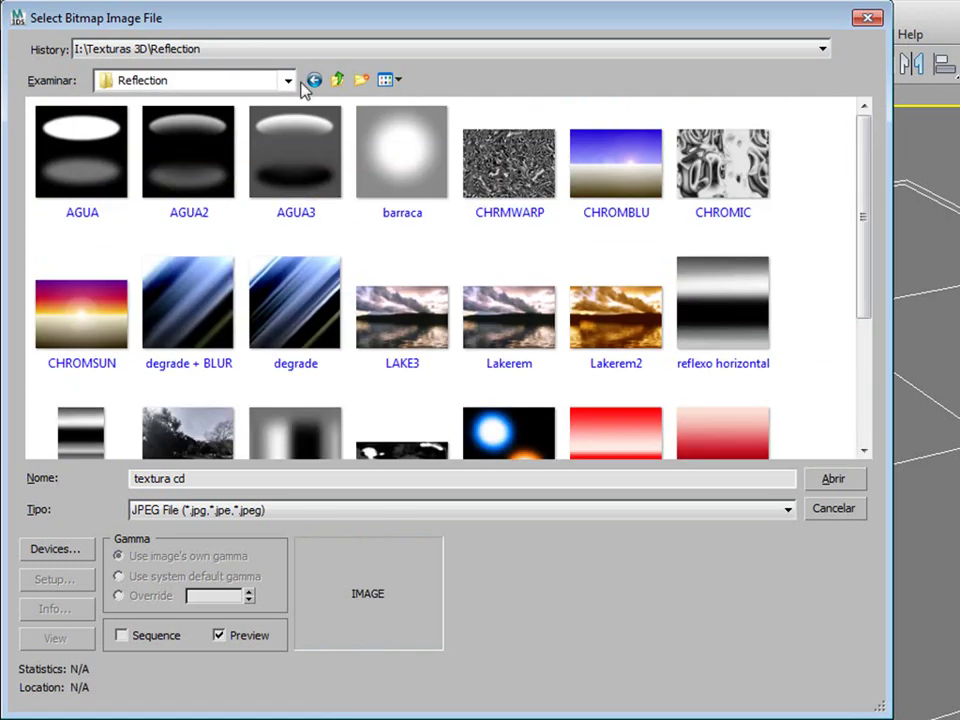
left_click(340, 80)
left_click(340, 80)
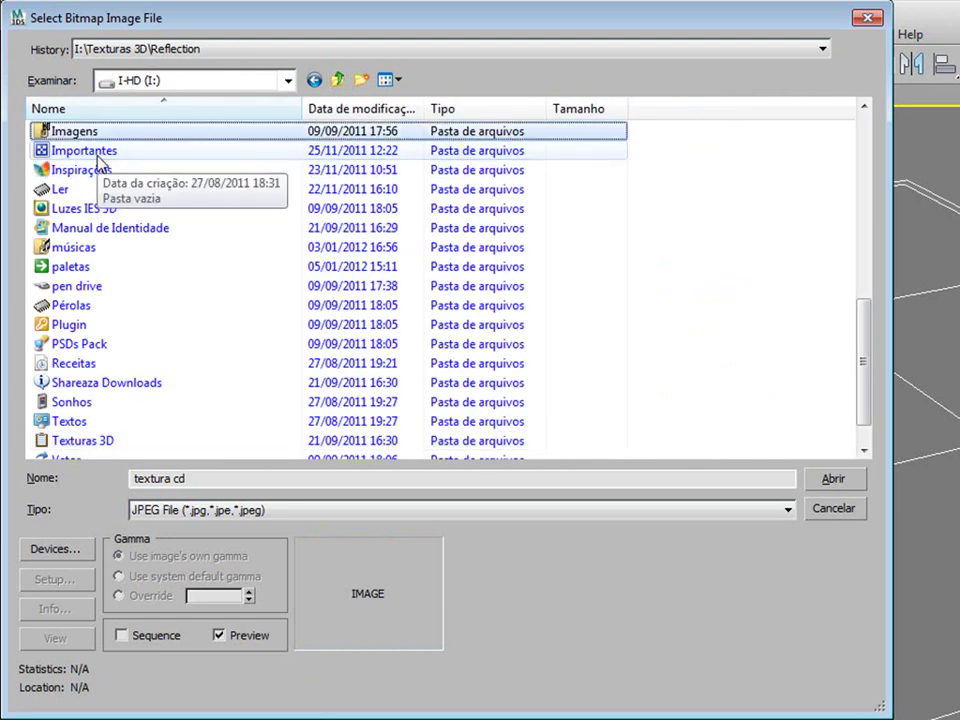
Load a wood image from Imagens\Texturas e Backgrounds\madeira and show it in the viewport.
key("Return")
type("te")
key("Down")
key("Down")
key("Down")
key("Return")
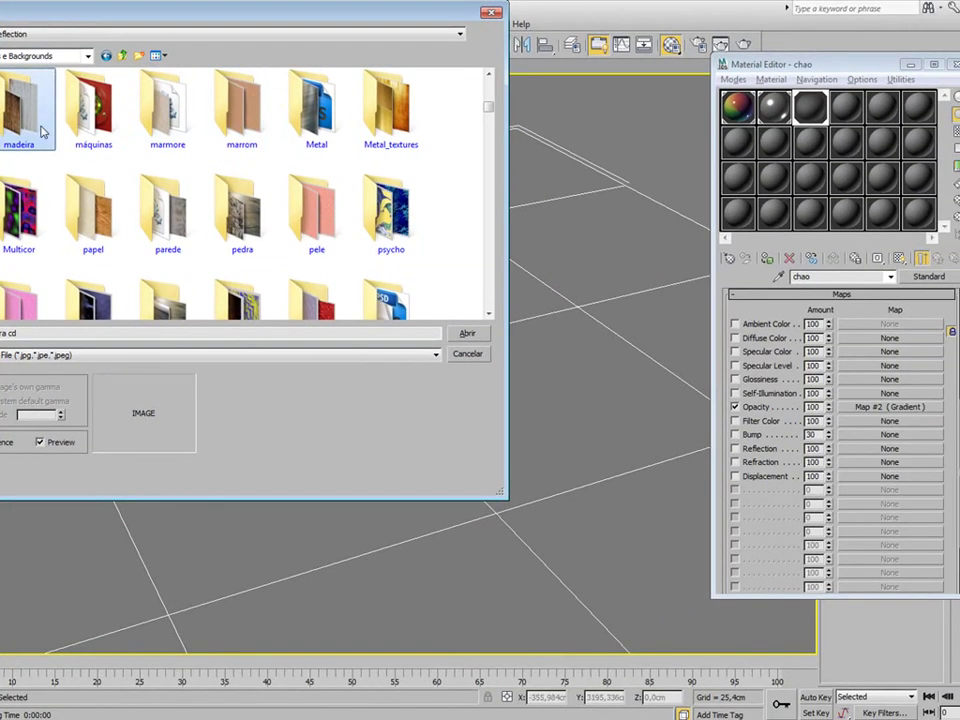
double_click(10, 120)
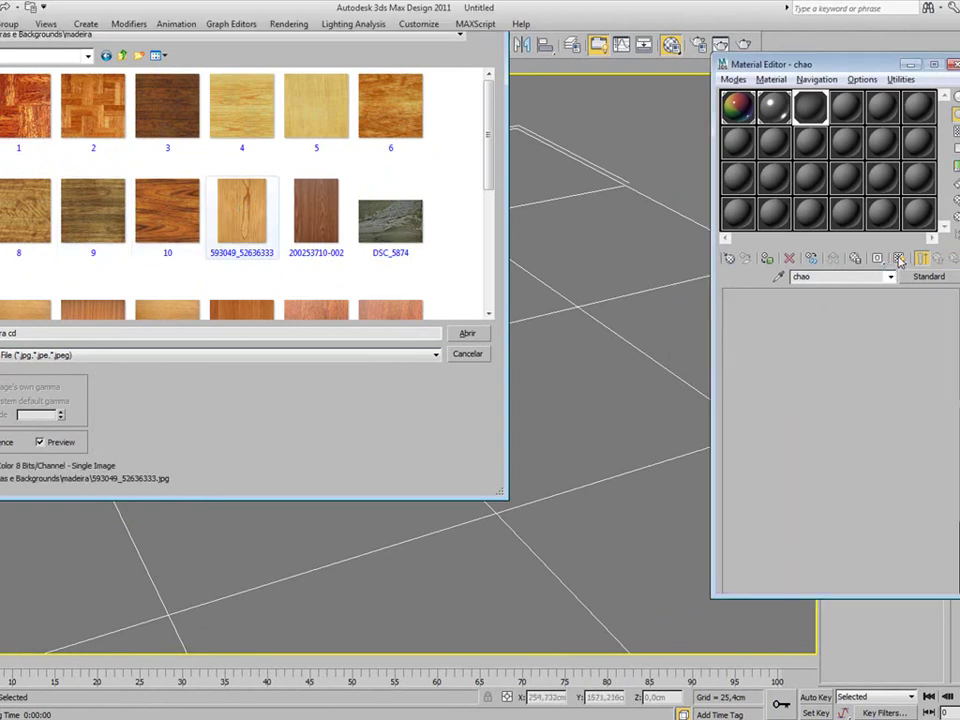
key("Return")
left_click(899, 259)
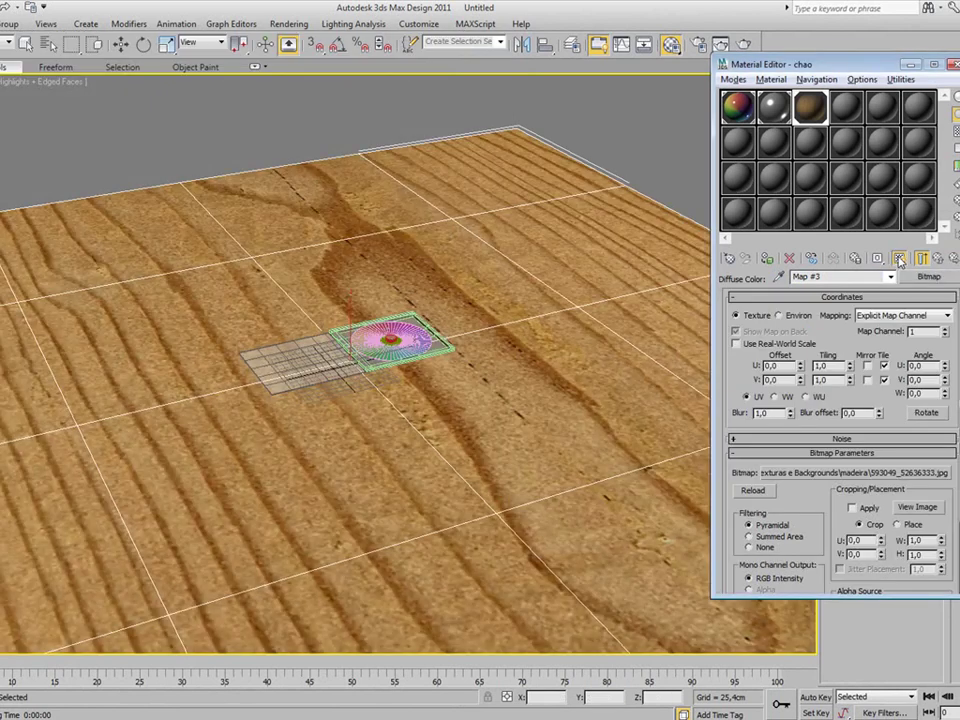
Render the CD case on the fading wood floor and adjust the view zoom.
left_click(744, 45)
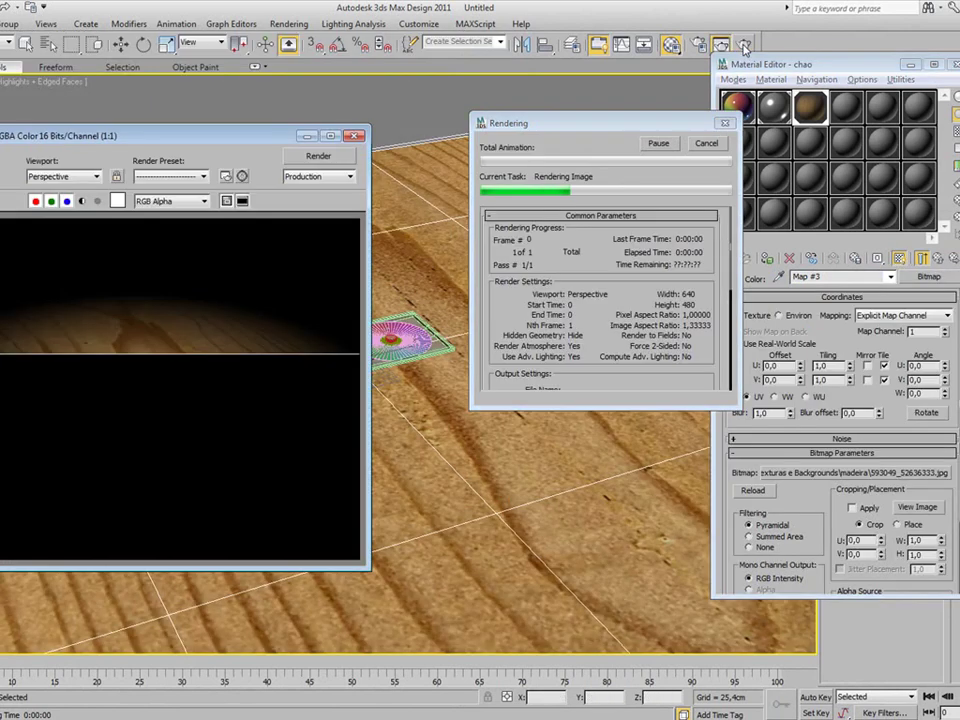
left_click(354, 136)
scroll(382, 352, "up", 3)
scroll(382, 352, "up", 2)
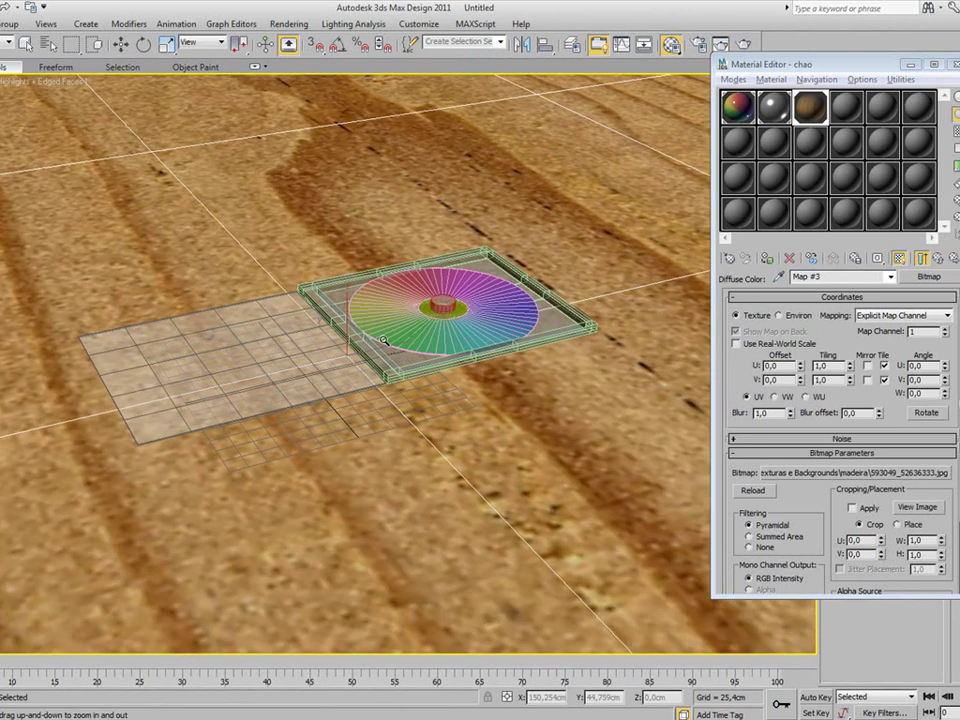
scroll(382, 352, "down", 1)
Re-render, then zoom in closer and render the case again.
left_click(744, 45)
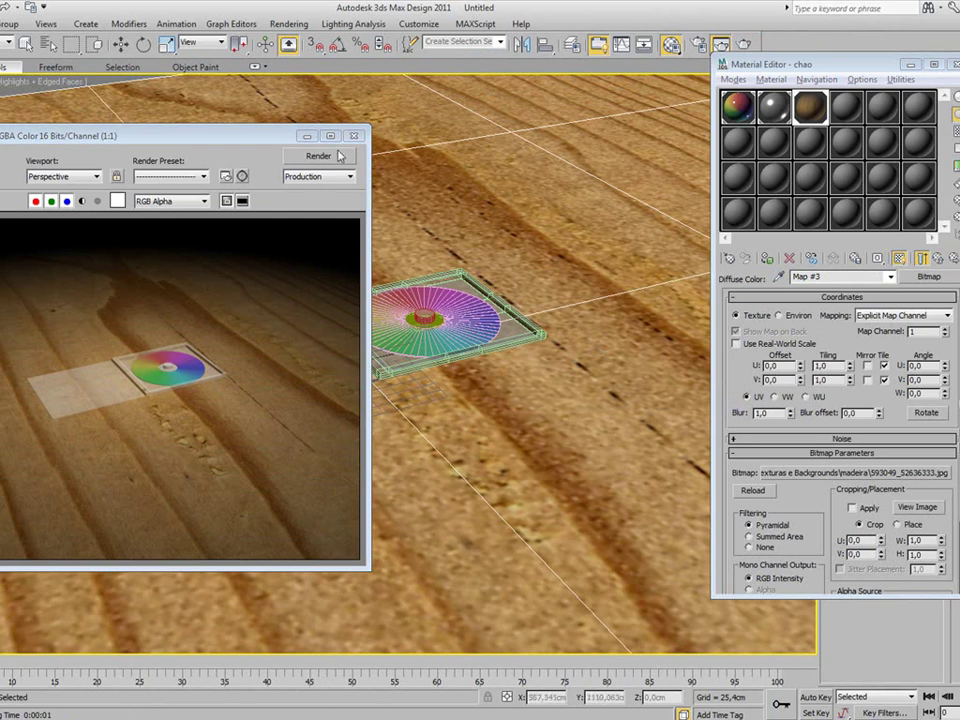
left_click(354, 136)
scroll(409, 316, "up", 3)
scroll(409, 316, "up", 1)
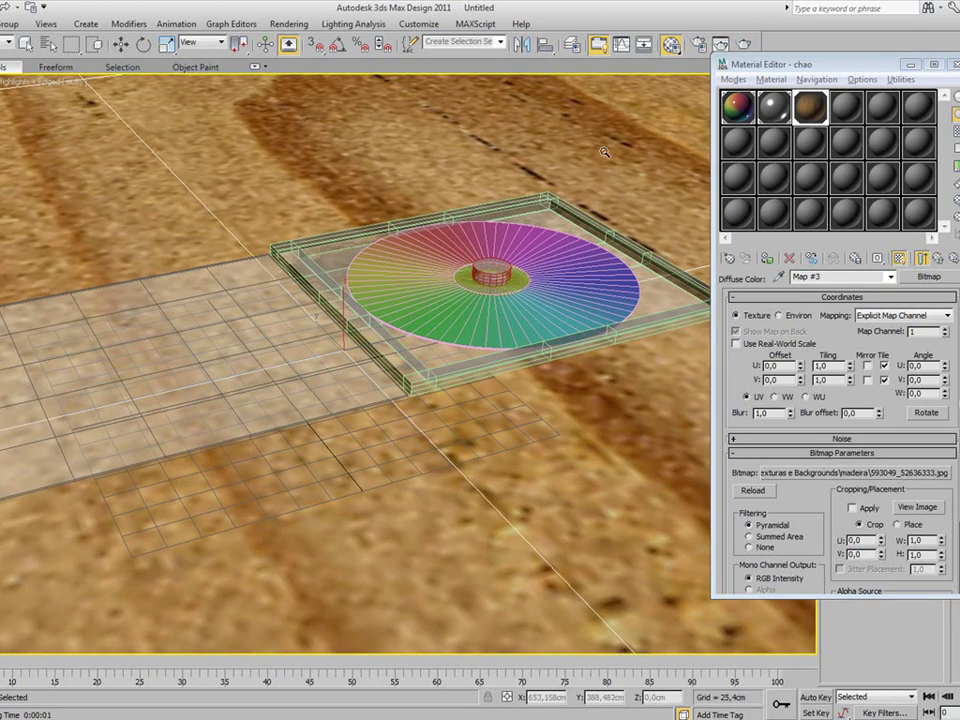
scroll(409, 316, "up", 1)
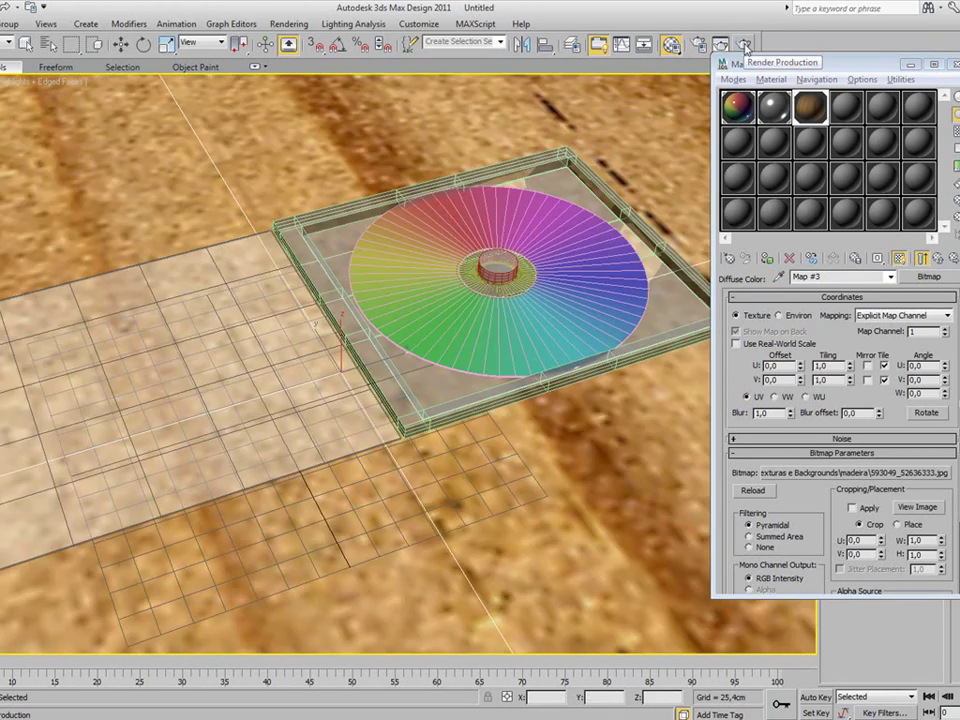
left_click(744, 45)
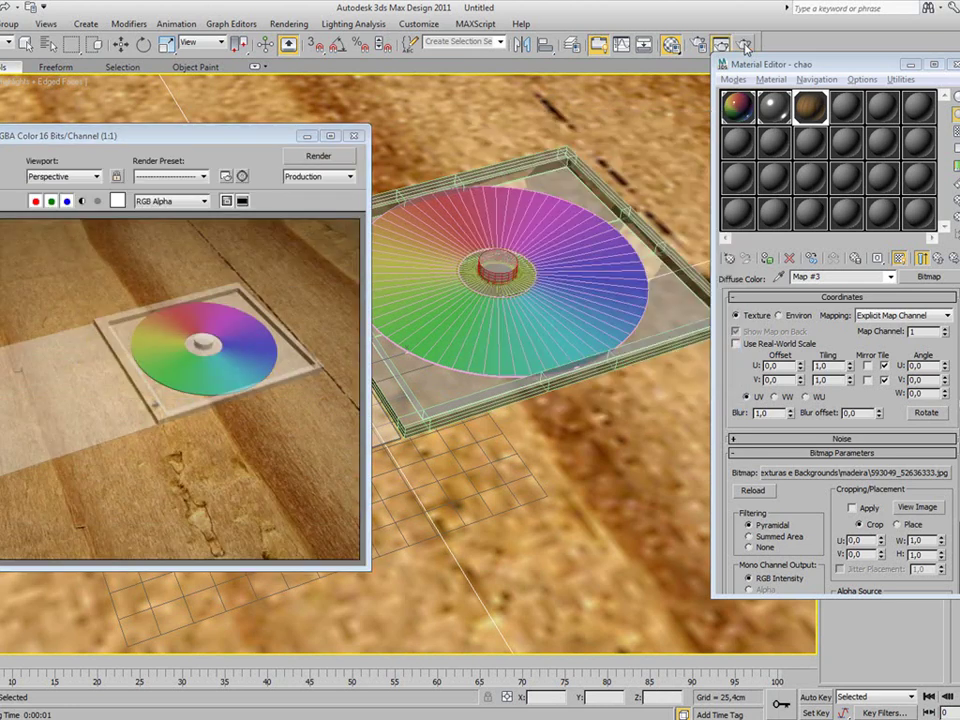